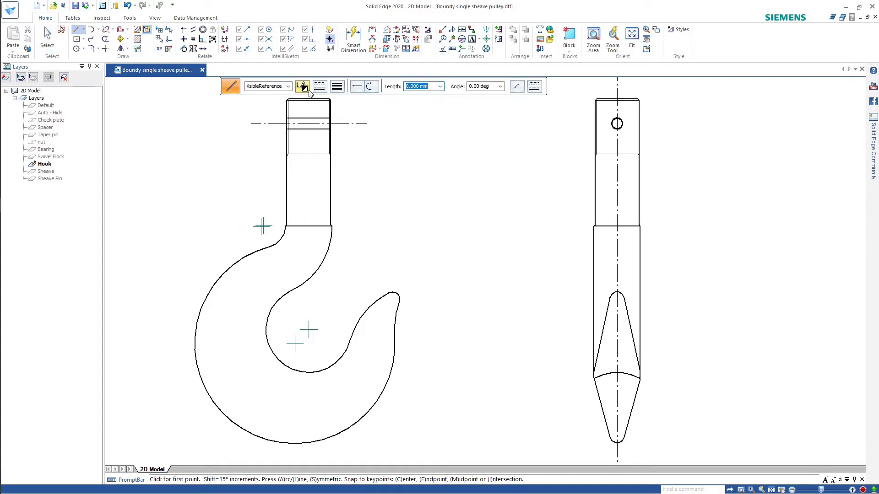
Step: Draw a vertical line about 287 mm long through the front view, from the shank's top midpoint to below the hook
{"action": "left_click", "coordinate": [309, 101]}
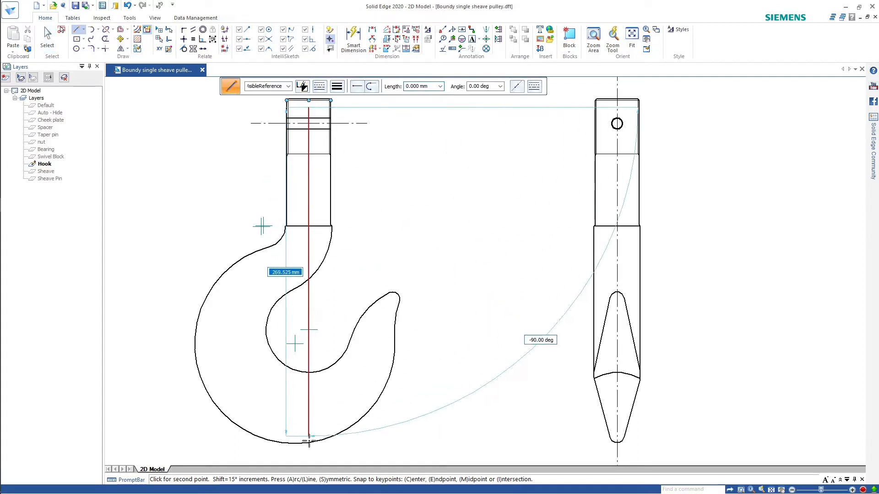
{"action": "left_click", "coordinate": [309, 457]}
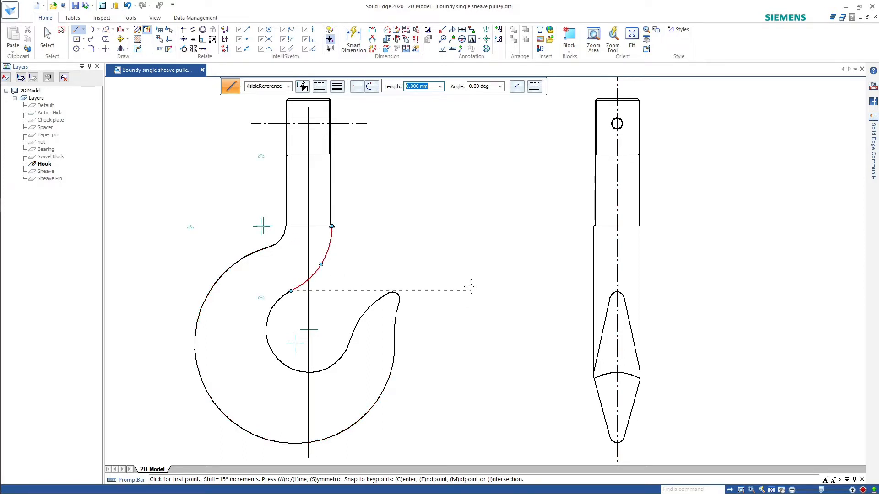
Step: Fill the tapered lower region of the side view with hatching at a 150° angle and 3.175 mm spacing
{"action": "left_click", "coordinate": [136, 39]}
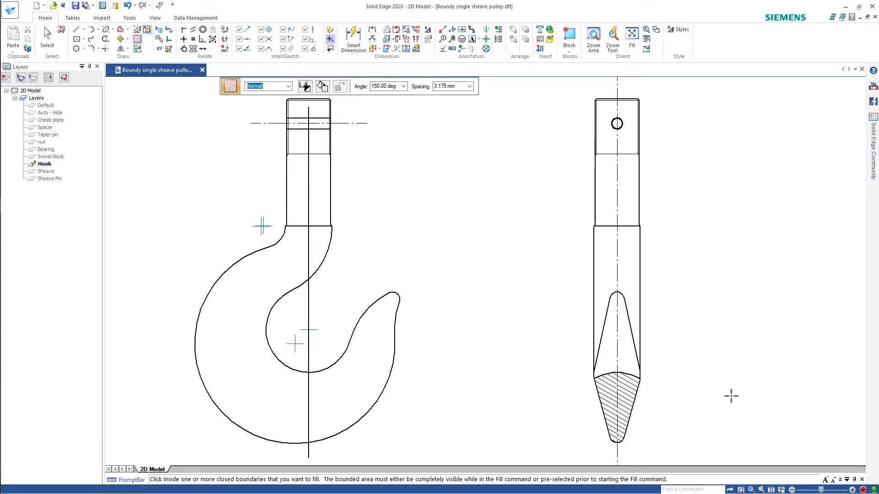
{"action": "scroll", "coordinate": [671, 391], "scroll_direction": "down", "scroll_amount": 3}
{"action": "scroll", "coordinate": [691, 437], "scroll_direction": "up", "scroll_amount": 4}
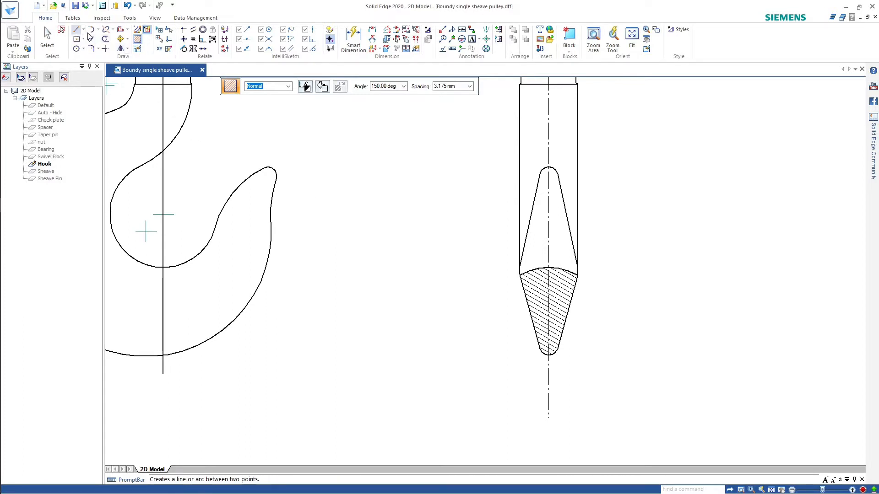
Step: Copy the hatched section from the side view onto the front view's vertical line, just below the hook's inner arc
{"action": "left_click", "coordinate": [47, 37]}
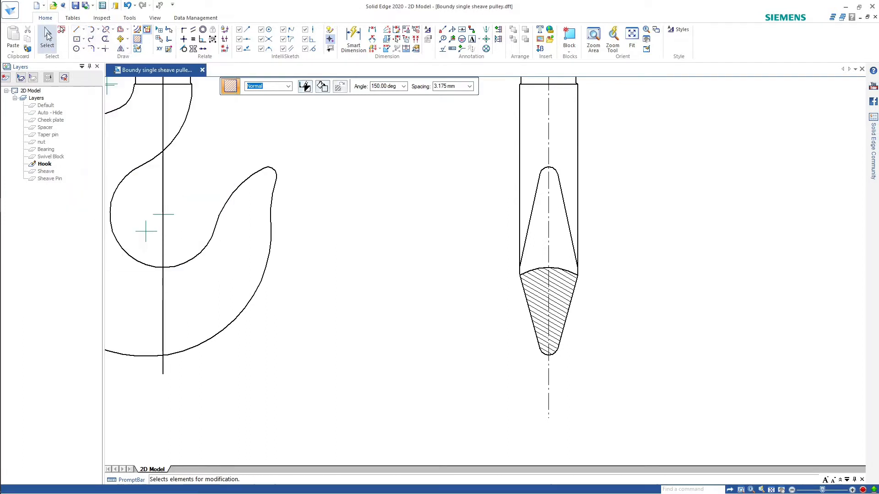
{"action": "mouse_move", "coordinate": [494, 264]}
{"action": "left_mouse_down"}
{"action": "mouse_move", "coordinate": [624, 314]}
{"action": "mouse_move", "coordinate": [601, 371]}
{"action": "left_mouse_up"}
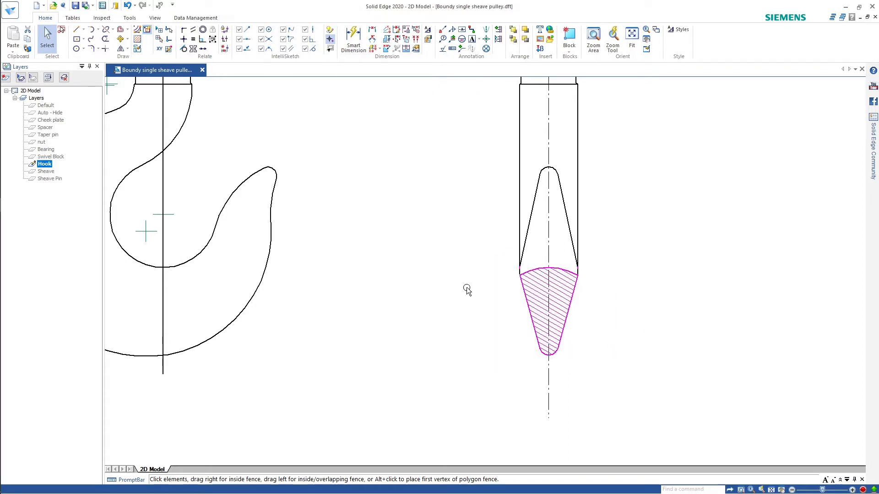
{"action": "scroll", "coordinate": [442, 277], "scroll_direction": "down", "scroll_amount": 5}
{"action": "scroll", "coordinate": [422, 275], "scroll_direction": "up", "scroll_amount": 3}
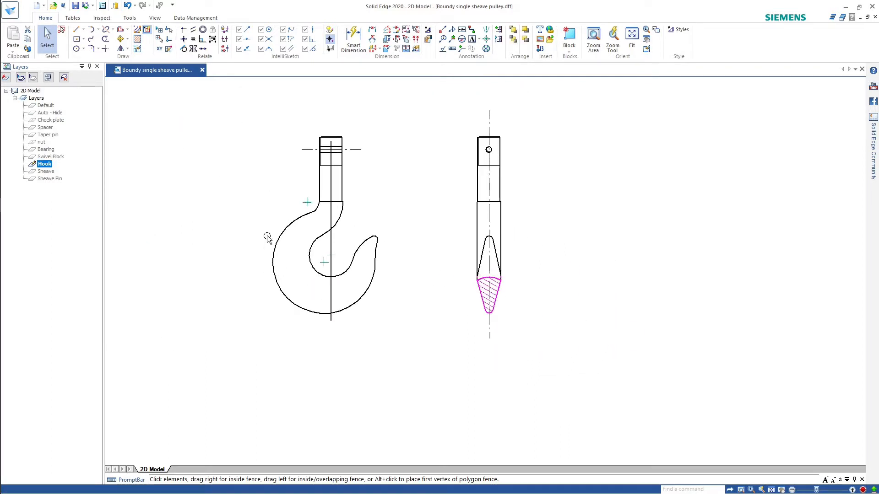
{"action": "left_click", "coordinate": [121, 38]}
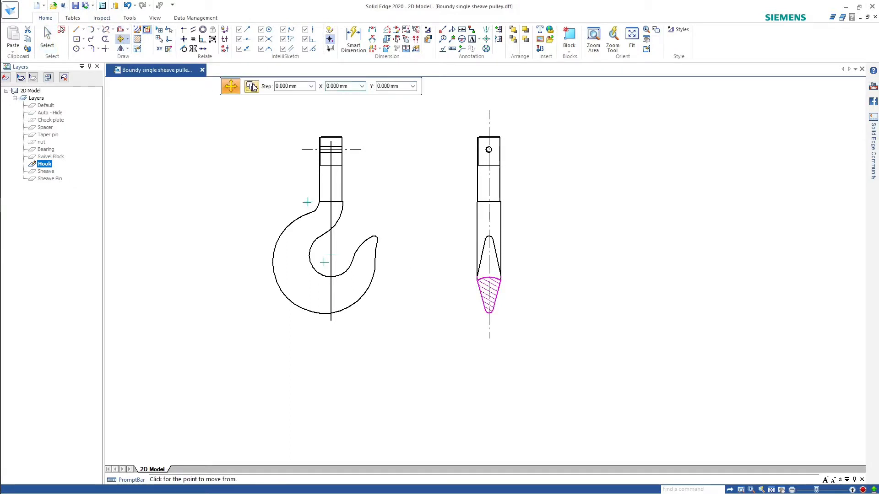
{"action": "scroll", "coordinate": [490, 284], "scroll_direction": "up", "scroll_amount": 5}
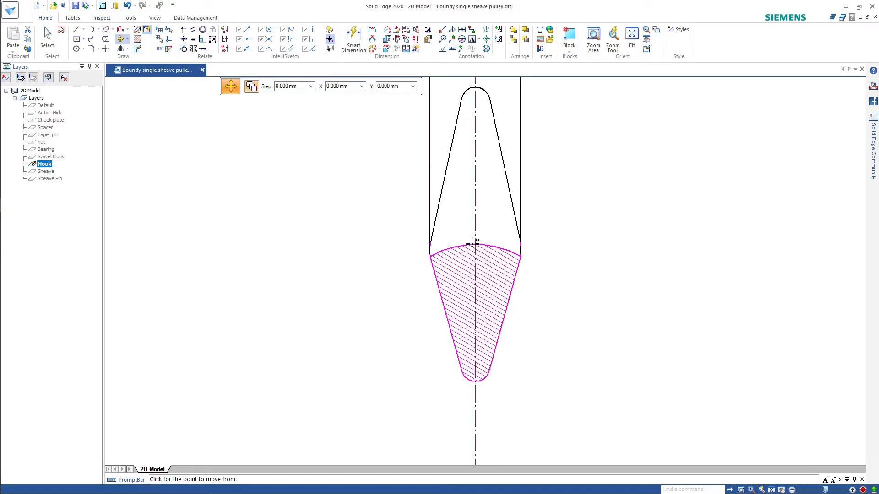
{"action": "left_click", "coordinate": [476, 242]}
{"action": "scroll", "coordinate": [295, 239], "scroll_direction": "down", "scroll_amount": 8}
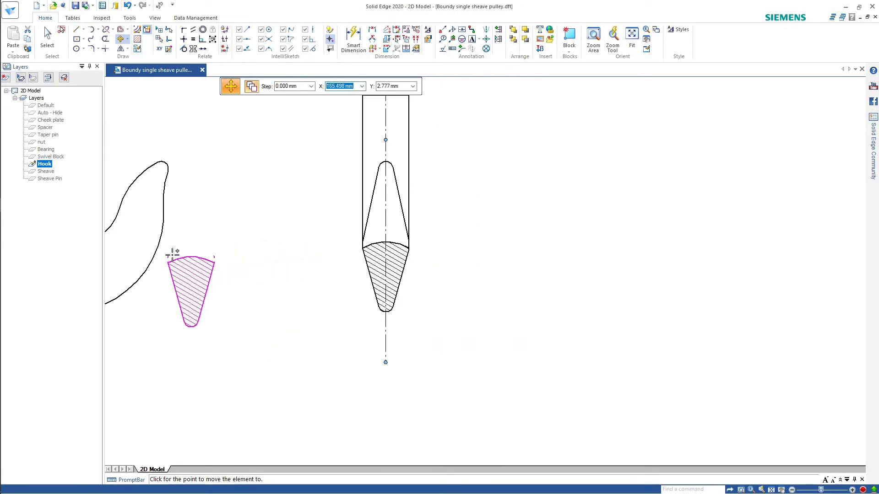
{"action": "scroll", "coordinate": [160, 256], "scroll_direction": "up", "scroll_amount": 6}
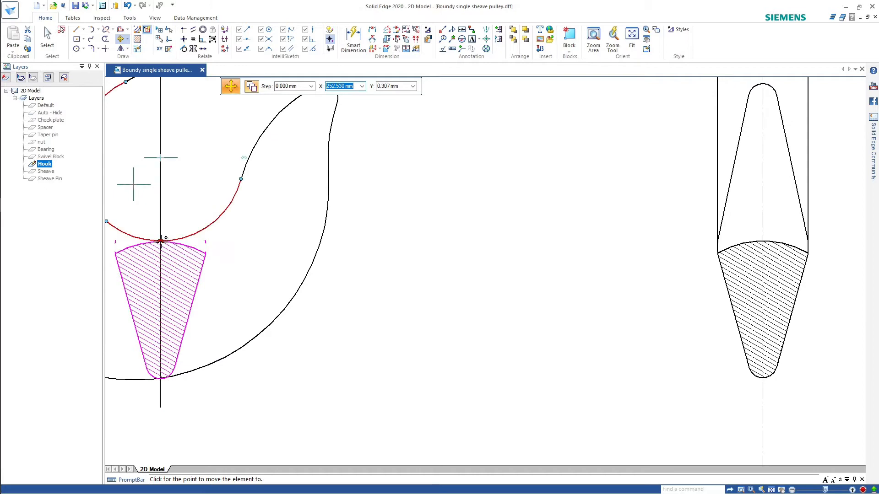
{"action": "left_click", "coordinate": [163, 242]}
{"action": "scroll", "coordinate": [751, 373], "scroll_direction": "down", "scroll_amount": 4}
{"action": "scroll", "coordinate": [532, 325], "scroll_direction": "up", "scroll_amount": 6}
{"action": "scroll", "coordinate": [744, 392], "scroll_direction": "down", "scroll_amount": 5}
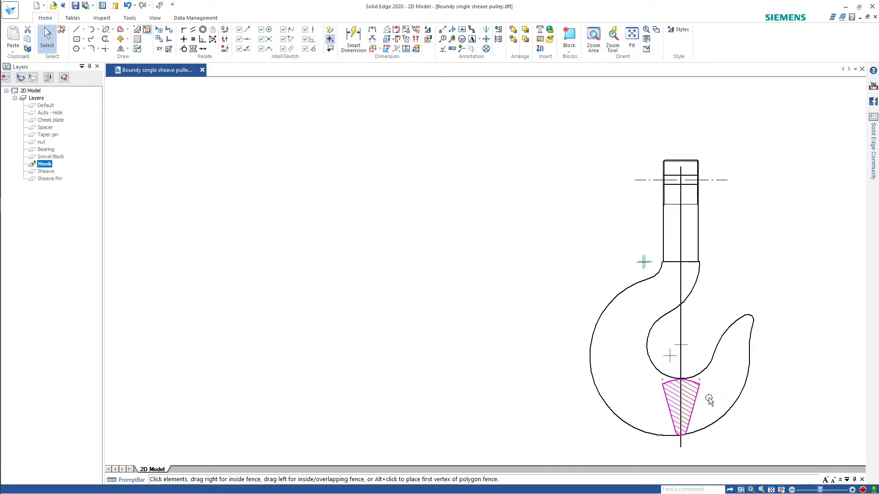
Step: Delete and trim the stray vertical line fragments at the upper corners of the copied section
{"action": "scroll", "coordinate": [685, 393], "scroll_direction": "up", "scroll_amount": 10}
{"action": "left_click_drag", "start_coordinate": [430, 256], "coordinate": [466, 327]}
{"action": "key", "text": "Delete"}
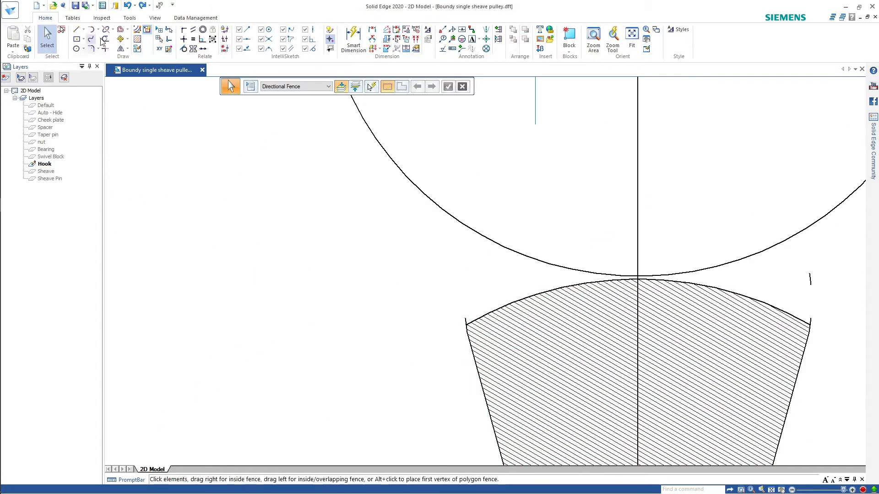
{"action": "left_click", "coordinate": [105, 39]}
{"action": "left_click", "coordinate": [465, 322]}
{"action": "left_click", "coordinate": [810, 322]}
{"action": "left_click", "coordinate": [809, 280]}
{"action": "scroll", "coordinate": [799, 284], "scroll_direction": "down", "scroll_amount": 8}
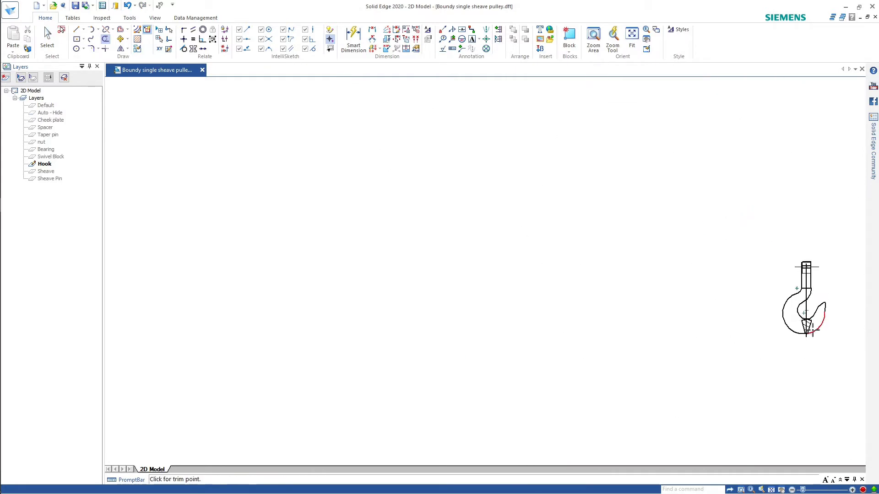
{"action": "scroll", "coordinate": [841, 324], "scroll_direction": "up", "scroll_amount": 8}
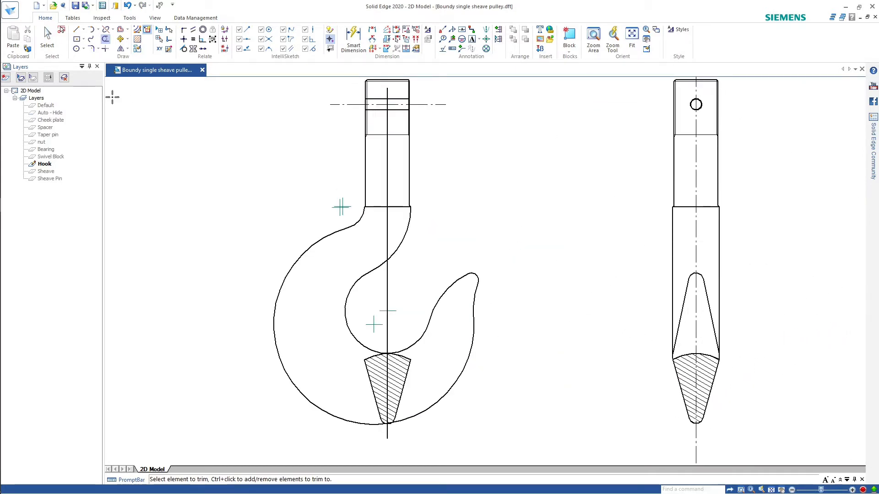
Step: Delete the hatching from the lower region of the side view
{"action": "left_click", "coordinate": [47, 41]}
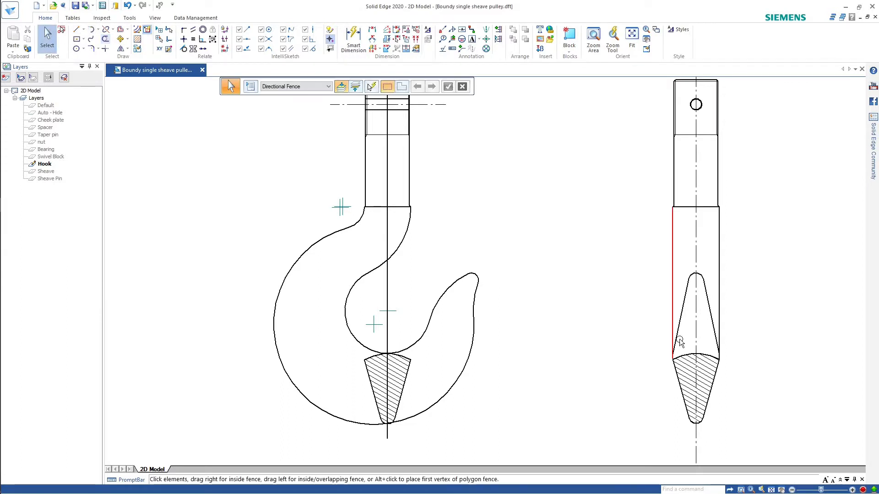
{"action": "left_click", "coordinate": [689, 376]}
{"action": "key", "text": "Delete"}
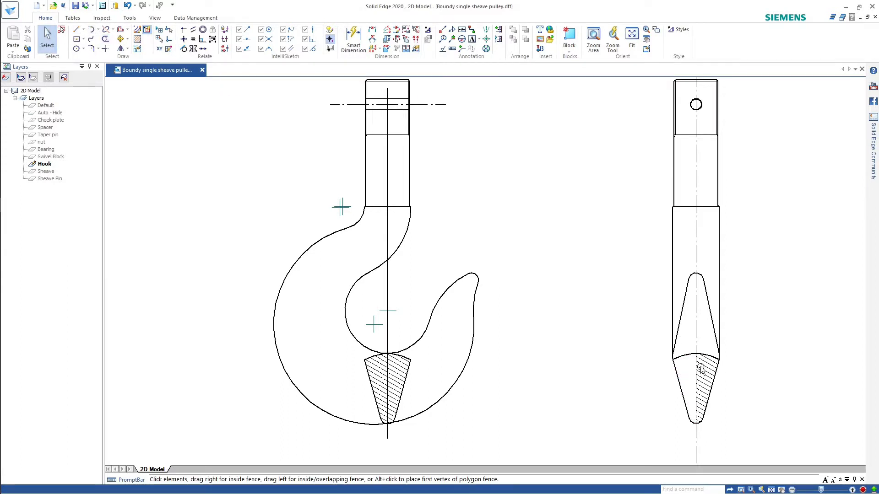
{"action": "scroll", "coordinate": [630, 404], "scroll_direction": "down", "scroll_amount": 1}
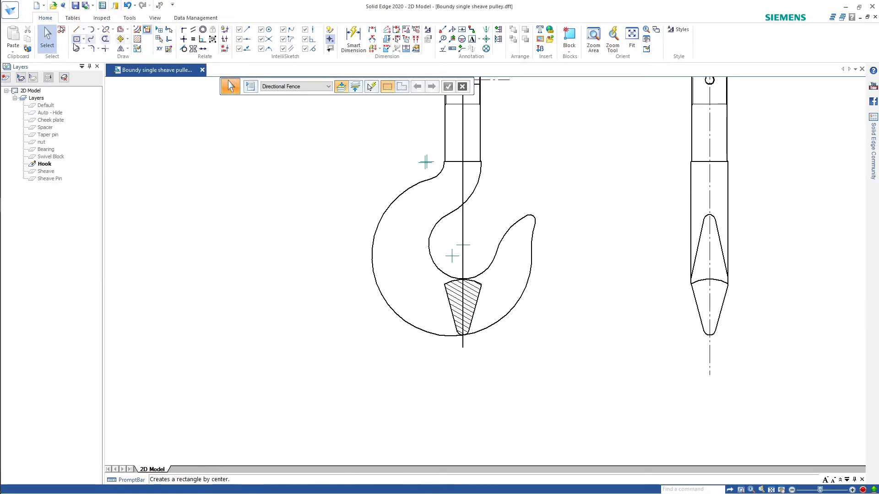
Step: Draw a short horizontal line below the hook in the front view
{"action": "left_click", "coordinate": [76, 28]}
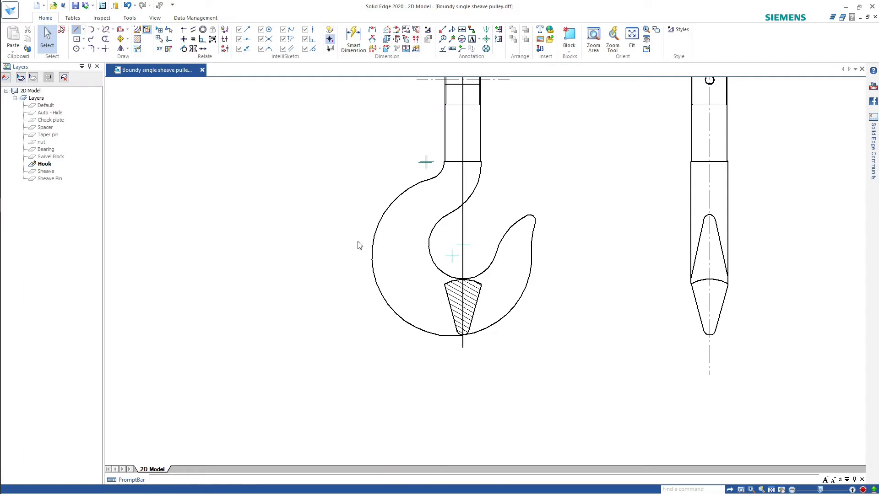
{"action": "left_click", "coordinate": [429, 423]}
{"action": "left_click", "coordinate": [504, 423]}
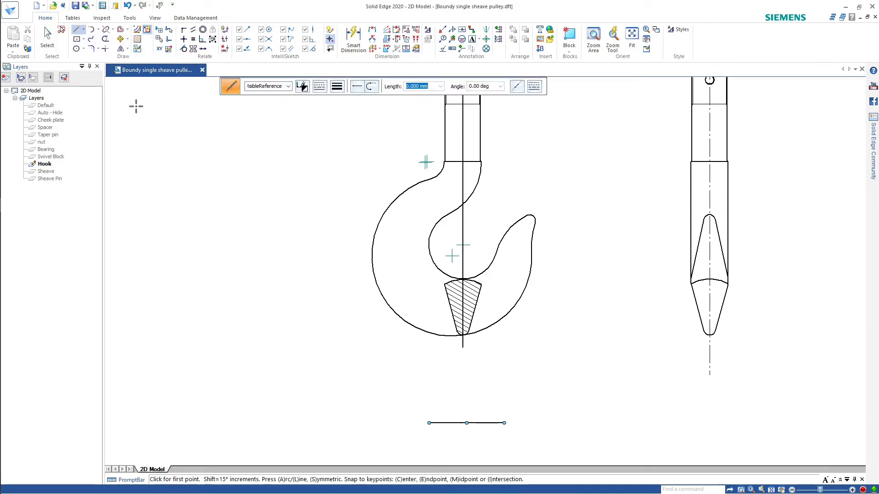
Step: Change the front view's vertical line to a dash-dot centerline type
{"action": "left_click", "coordinate": [47, 38]}
{"action": "left_click", "coordinate": [462, 224]}
{"action": "left_click", "coordinate": [319, 87]}
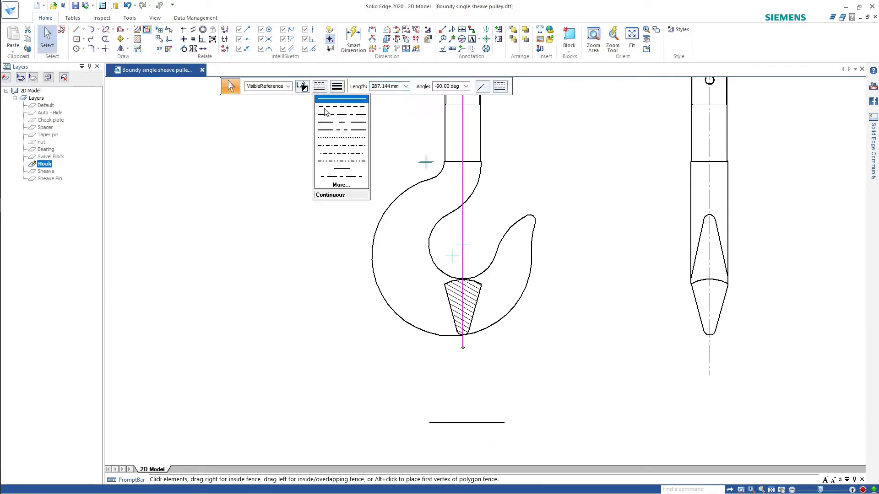
{"action": "left_click", "coordinate": [325, 113]}
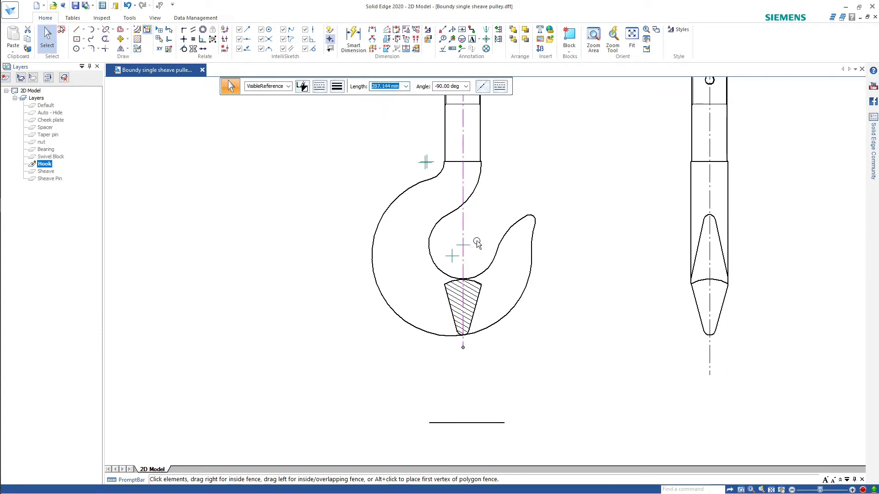
{"action": "left_click", "coordinate": [106, 30]}
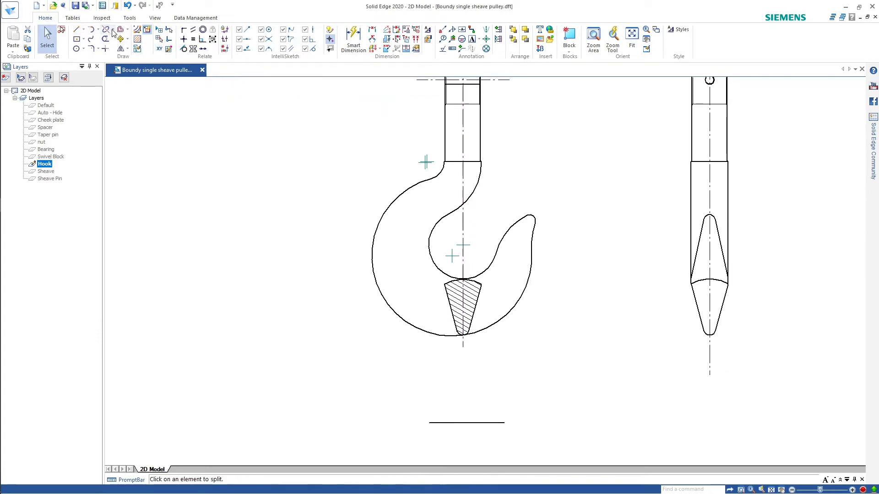
{"action": "left_click", "coordinate": [466, 230]}
Step: Try to copy the hatched section up to the lowest point of the hook's inner arc, and undo it
{"action": "left_click", "coordinate": [47, 38]}
{"action": "scroll", "coordinate": [469, 328], "scroll_direction": "up", "scroll_amount": 3}
{"action": "mouse_move", "coordinate": [396, 211]}
{"action": "left_mouse_down"}
{"action": "mouse_move", "coordinate": [495, 324]}
{"action": "mouse_move", "coordinate": [500, 347]}
{"action": "left_mouse_up"}
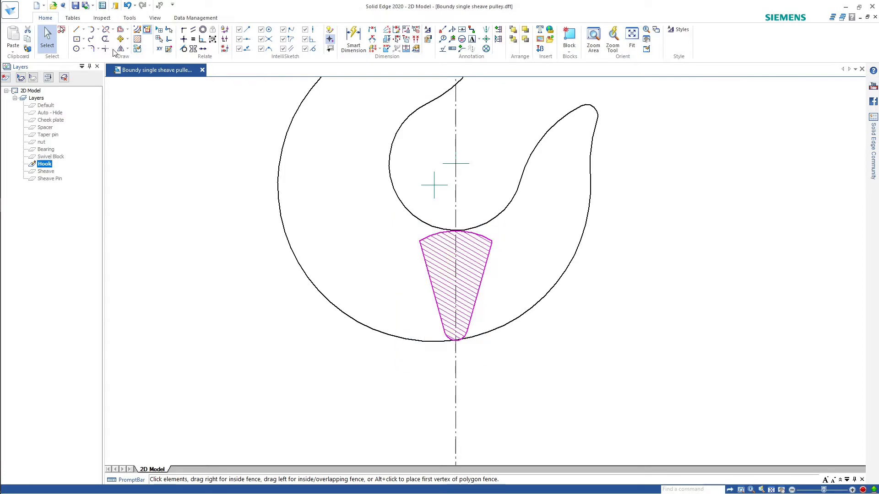
{"action": "left_click", "coordinate": [121, 40]}
{"action": "scroll", "coordinate": [453, 233], "scroll_direction": "up", "scroll_amount": 3}
{"action": "left_click", "coordinate": [460, 227]}
{"action": "scroll", "coordinate": [462, 227], "scroll_direction": "up", "scroll_amount": 3}
{"action": "left_click", "coordinate": [454, 225]}
{"action": "key", "text": "ctrl+z"}
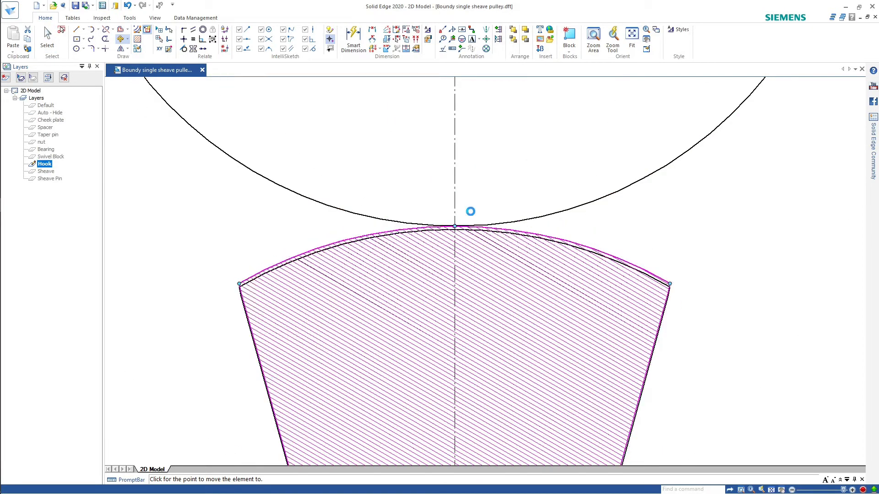
Step: Copy the hatched section straight down along the centerline to a spot below the hook outline
{"action": "scroll", "coordinate": [423, 280], "scroll_direction": "down", "scroll_amount": 6}
{"action": "scroll", "coordinate": [425, 353], "scroll_direction": "down", "scroll_amount": 3}
{"action": "left_click_drag", "start_coordinate": [392, 289], "coordinate": [460, 379]}
{"action": "left_click", "coordinate": [120, 39]}
{"action": "scroll", "coordinate": [434, 300], "scroll_direction": "up", "scroll_amount": 8}
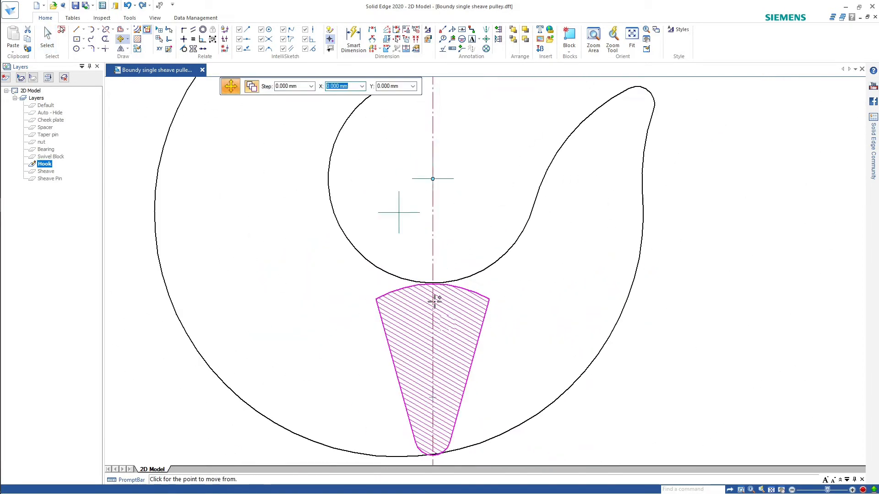
{"action": "left_click", "coordinate": [446, 321]}
{"action": "scroll", "coordinate": [448, 335], "scroll_direction": "down", "scroll_amount": 8}
{"action": "left_click", "coordinate": [451, 412]}
{"action": "key", "text": "Escape"}
Step: Delete the hatched section inside the hook outline and the short horizontal line beneath the lower copy
{"action": "left_click_drag", "start_coordinate": [405, 318], "coordinate": [477, 399]}
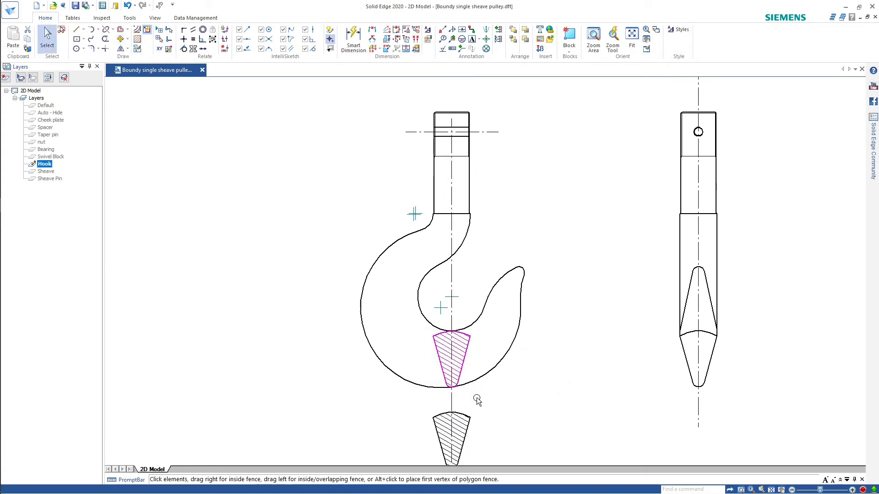
{"action": "key", "text": "Delete"}
{"action": "scroll", "coordinate": [486, 389], "scroll_direction": "down", "scroll_amount": 4}
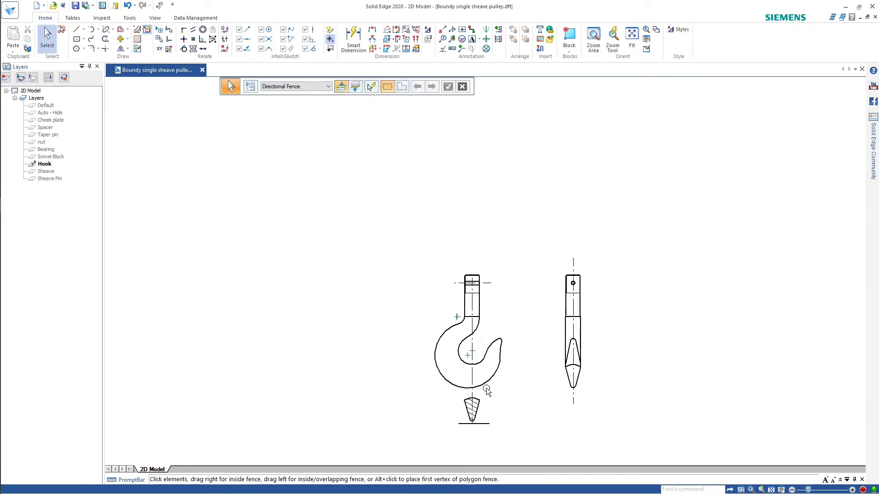
{"action": "left_click", "coordinate": [490, 423]}
{"action": "key", "text": "Delete"}
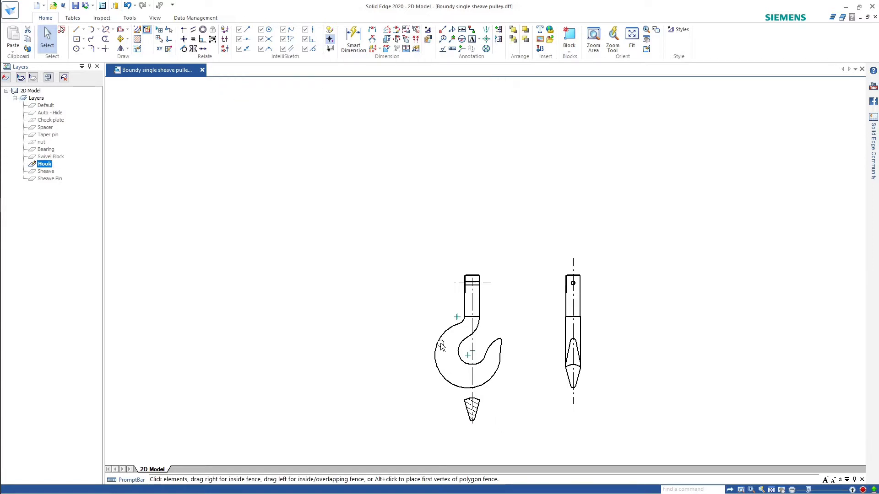
Step: Draw horizontal projection lines between the side view and the hook's centerline at the tip, the arc's midpoint and the arc's end
{"action": "scroll", "coordinate": [456, 371], "scroll_direction": "up", "scroll_amount": 3}
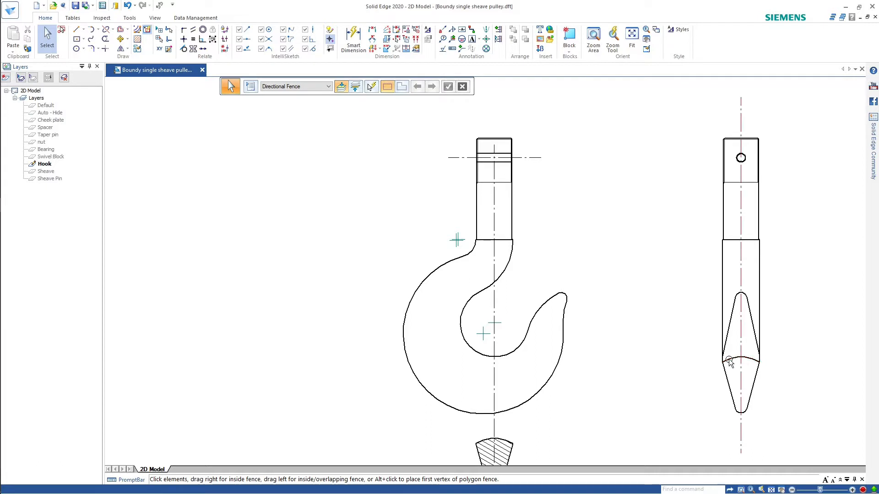
{"action": "key", "text": "l"}
{"action": "scroll", "coordinate": [779, 414], "scroll_direction": "up", "scroll_amount": 2}
{"action": "left_click", "coordinate": [723, 361]}
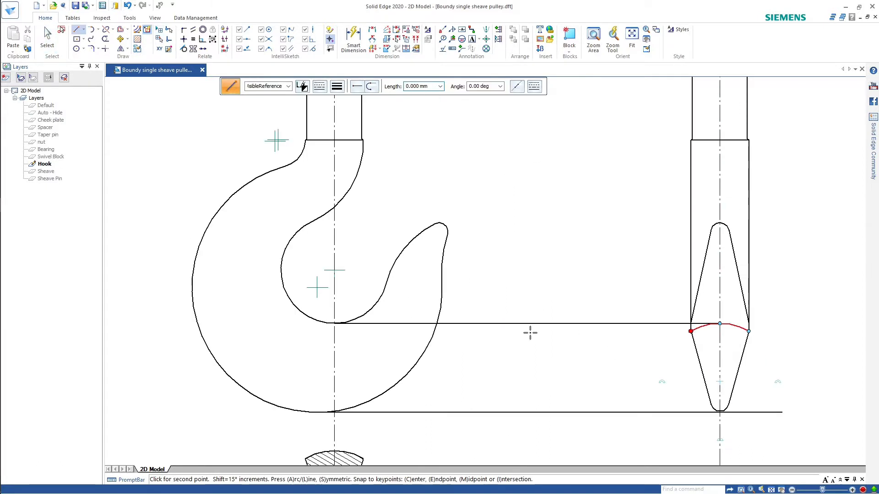
{"action": "left_click", "coordinate": [334, 331]}
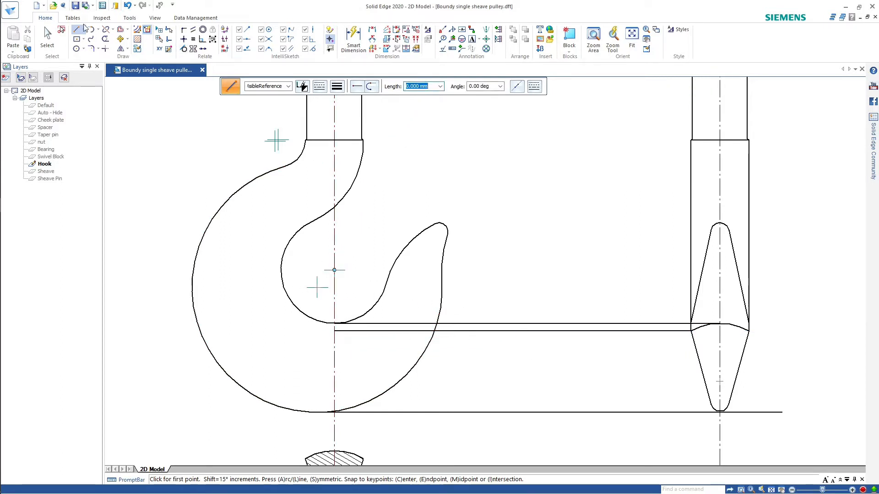
Step: Draw a chain-dashed circle centered on the hook's inner arc center, passing through the lower of the two close projection lines at the centerline
{"action": "left_click", "coordinate": [76, 48]}
{"action": "left_click", "coordinate": [320, 86]}
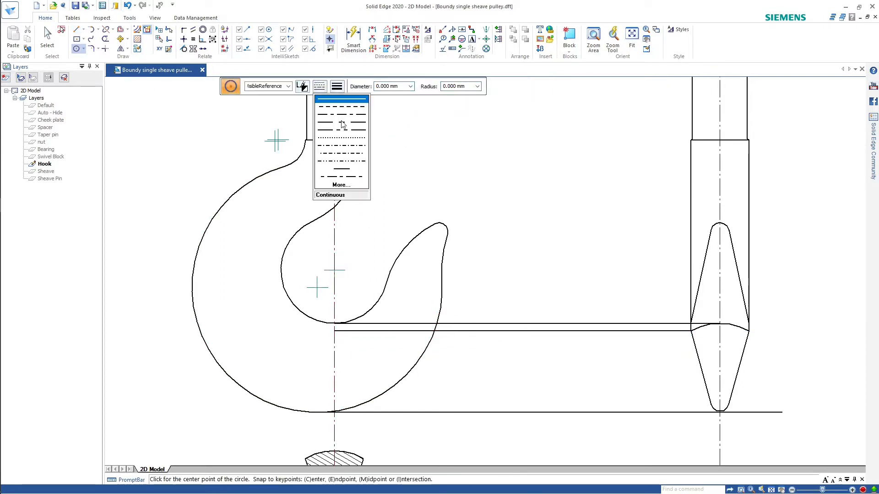
{"action": "left_click", "coordinate": [342, 125]}
{"action": "left_click", "coordinate": [334, 270]}
{"action": "left_click", "coordinate": [334, 331]}
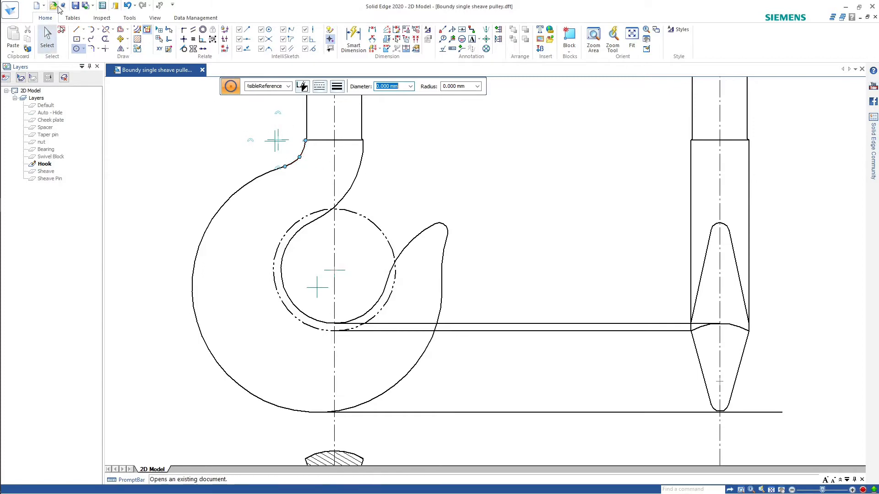
Step: Draw a slanted line from the neck's right arc to the left arc's center, and extend it outward beyond that center
{"action": "key", "text": "l"}
{"action": "scroll", "coordinate": [170, 120], "scroll_direction": "down", "scroll_amount": 2}
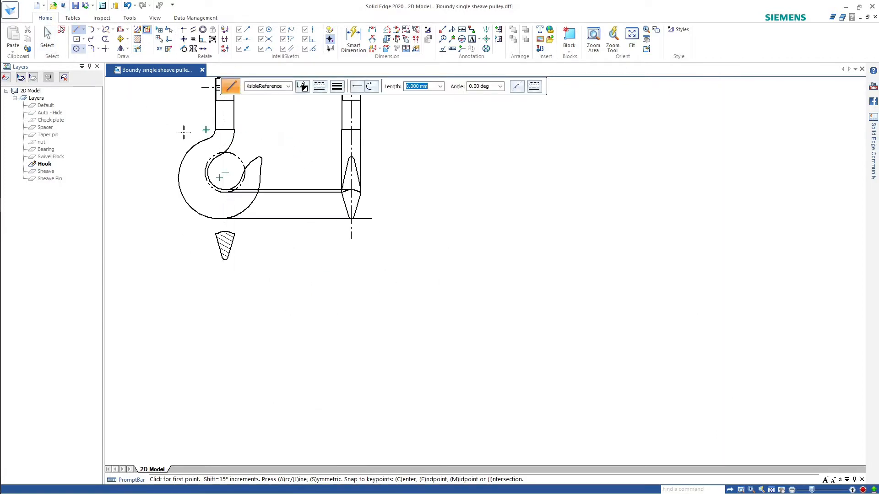
{"action": "scroll", "coordinate": [198, 124], "scroll_direction": "up", "scroll_amount": 6}
{"action": "left_click", "coordinate": [153, 110]}
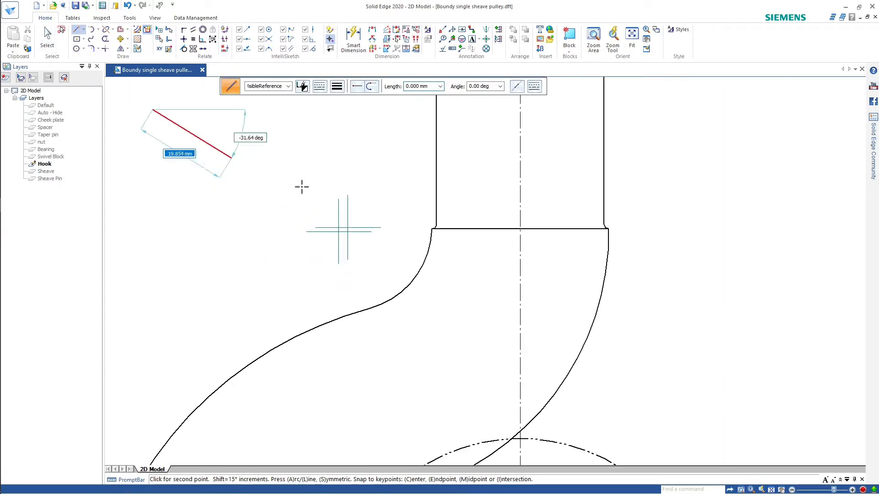
{"action": "right_click", "coordinate": [336, 231]}
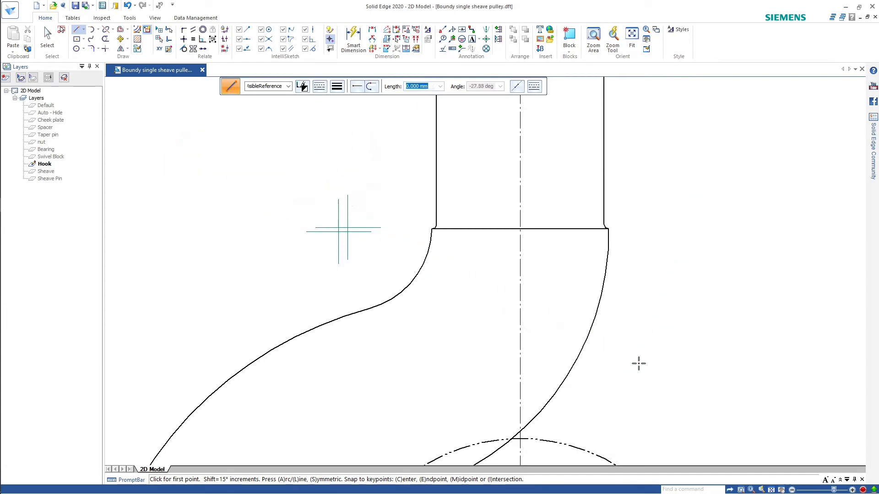
{"action": "left_click", "coordinate": [574, 362]}
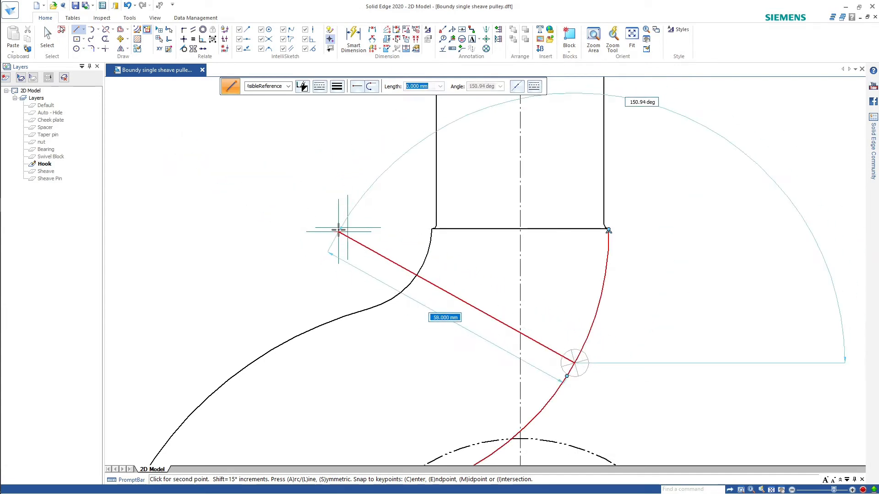
{"action": "scroll", "coordinate": [226, 149], "scroll_direction": "down", "scroll_amount": 4}
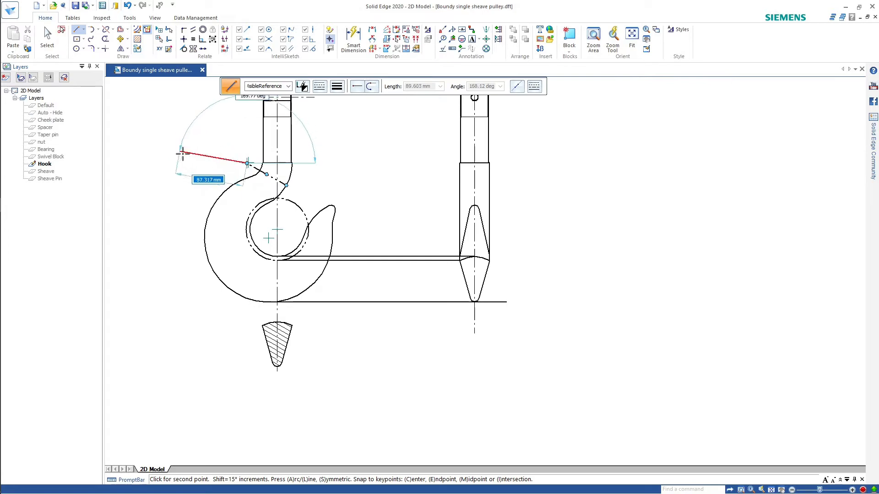
{"action": "left_click", "coordinate": [196, 137]}
{"action": "scroll", "coordinate": [240, 160], "scroll_direction": "up", "scroll_amount": 3}
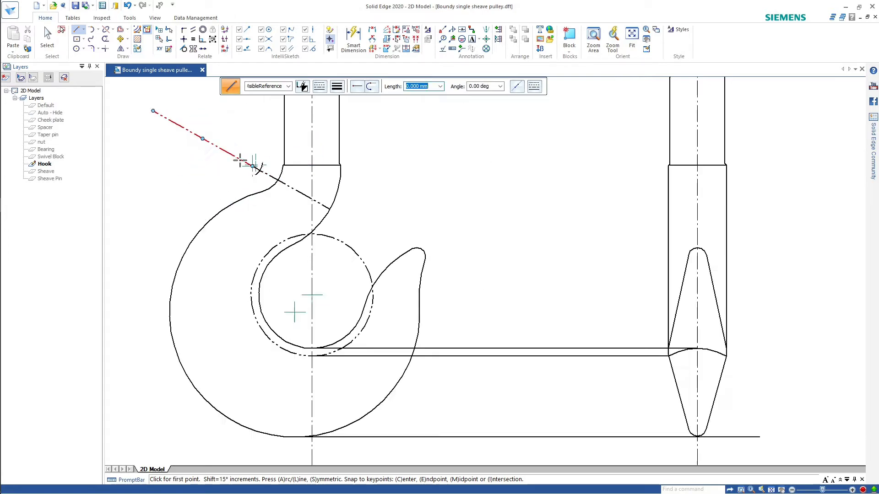
{"action": "scroll", "coordinate": [240, 160], "scroll_direction": "up", "scroll_amount": 4}
{"action": "key", "text": "Escape"}
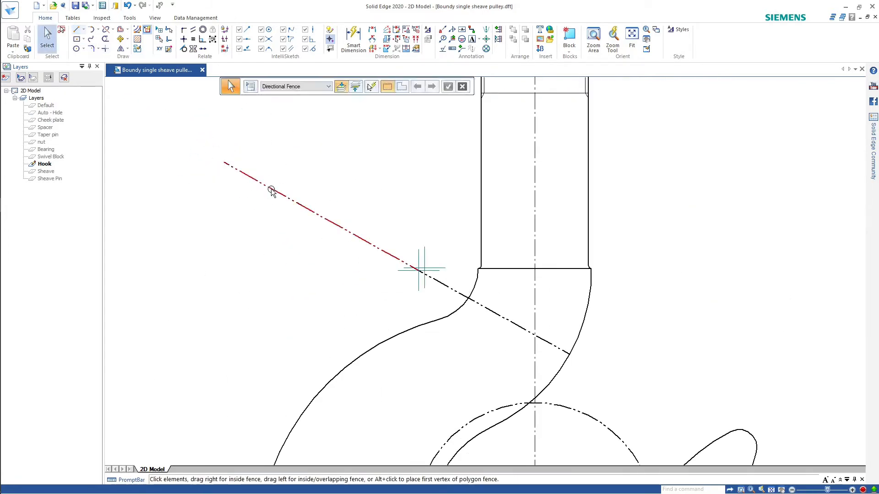
Step: Set both segments of the slanted line to the Chain line type with a thinner line width
{"action": "left_click", "coordinate": [272, 192]}
{"action": "left_click", "coordinate": [319, 86]}
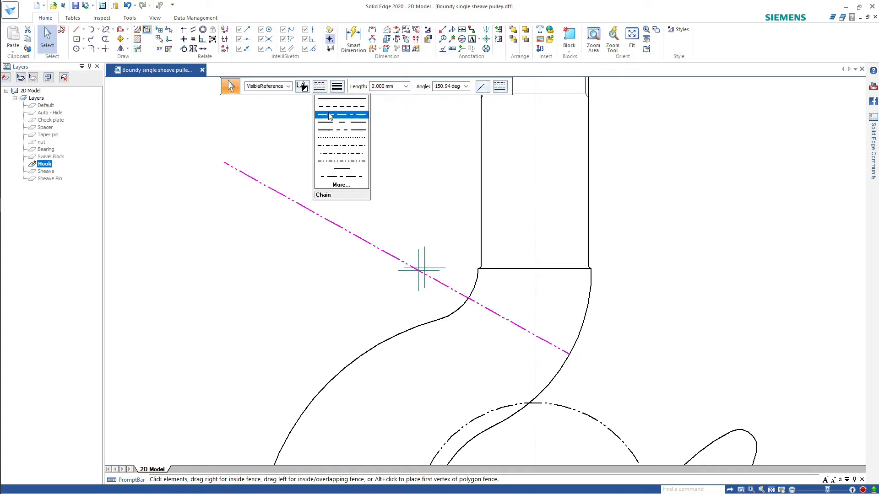
{"action": "left_click", "coordinate": [328, 115]}
{"action": "left_click", "coordinate": [337, 86]}
{"action": "left_click", "coordinate": [340, 106]}
{"action": "left_click", "coordinate": [338, 171]}
Step: Measure the neck's thickness along the slanted centerline between its two side arcs, using a By 2 Points distance dimension
{"action": "scroll", "coordinate": [339, 170], "scroll_direction": "down", "scroll_amount": 5}
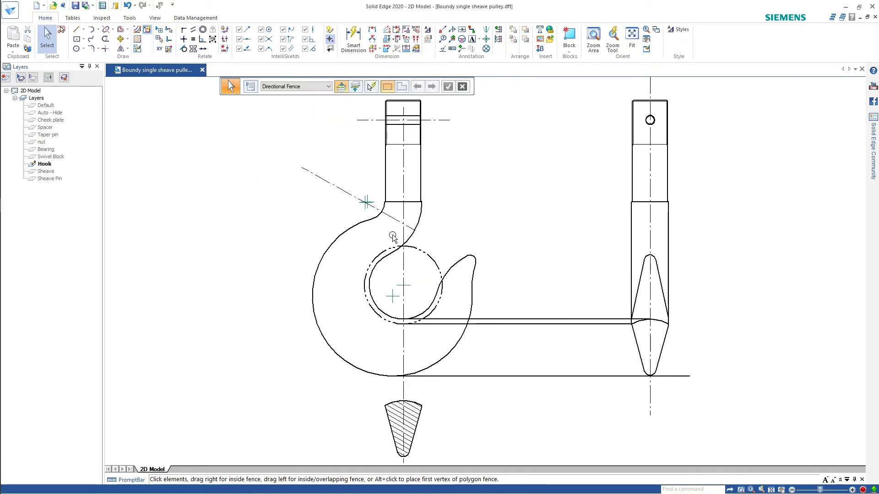
{"action": "scroll", "coordinate": [392, 236], "scroll_direction": "up", "scroll_amount": 3}
{"action": "scroll", "coordinate": [465, 241], "scroll_direction": "down", "scroll_amount": 2}
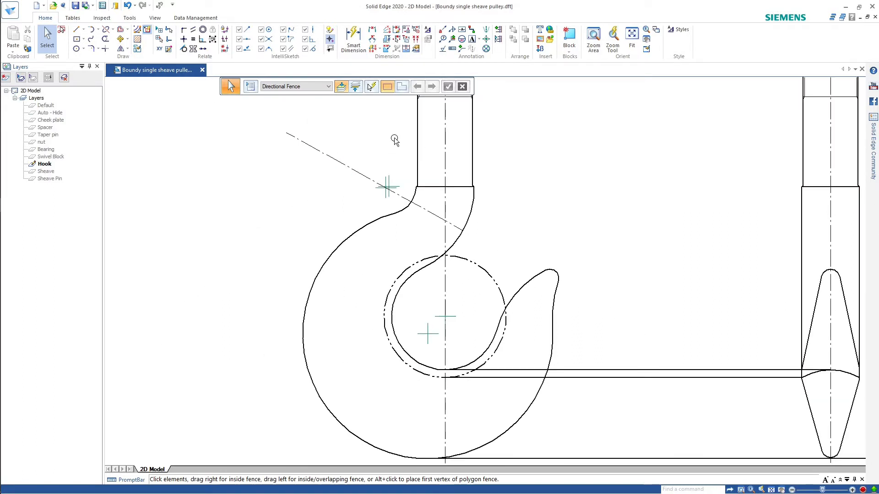
{"action": "left_click", "coordinate": [86, 40]}
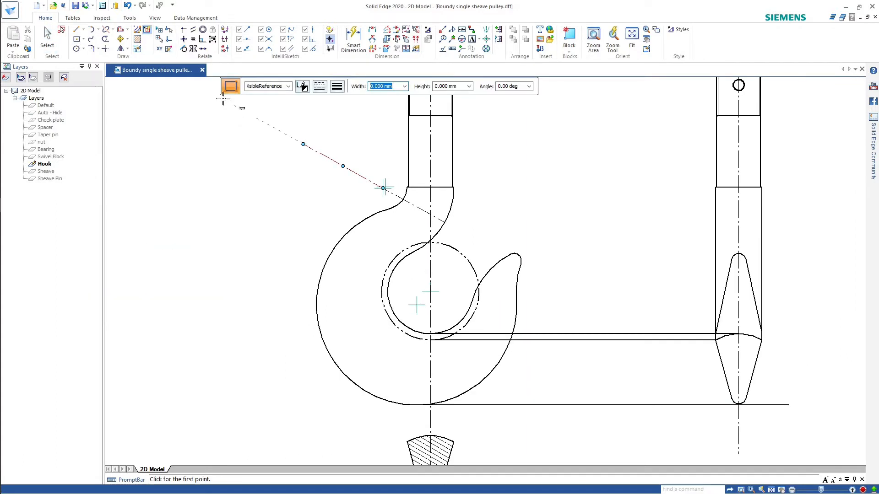
{"action": "left_click", "coordinate": [374, 32]}
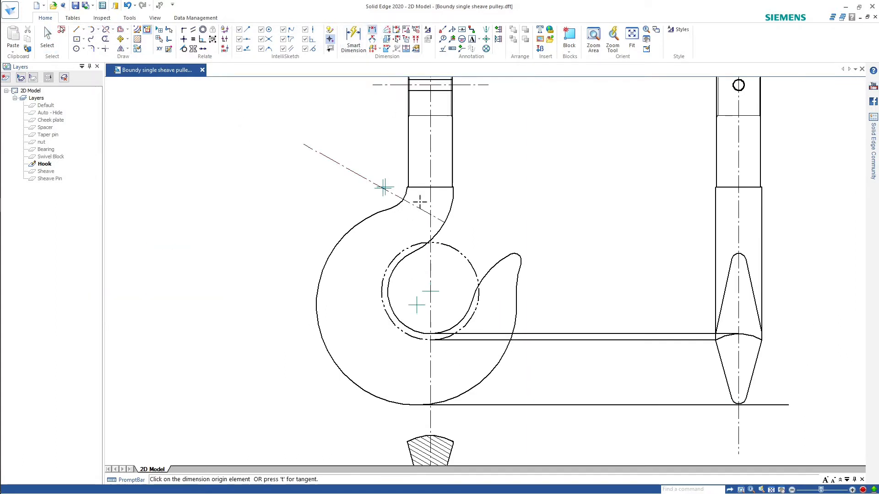
{"action": "scroll", "coordinate": [406, 190], "scroll_direction": "up", "scroll_amount": 3}
{"action": "scroll", "coordinate": [400, 198], "scroll_direction": "up", "scroll_amount": 3}
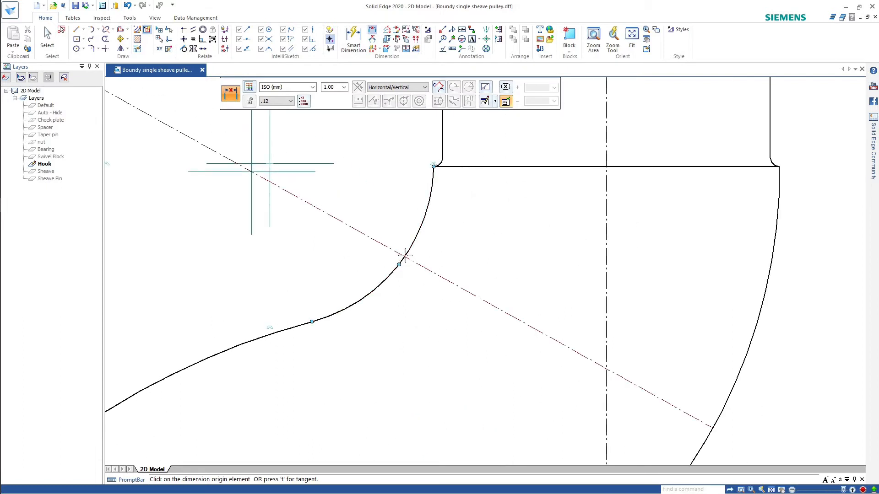
{"action": "scroll", "coordinate": [402, 256], "scroll_direction": "up", "scroll_amount": 2}
{"action": "scroll", "coordinate": [402, 256], "scroll_direction": "up", "scroll_amount": 1}
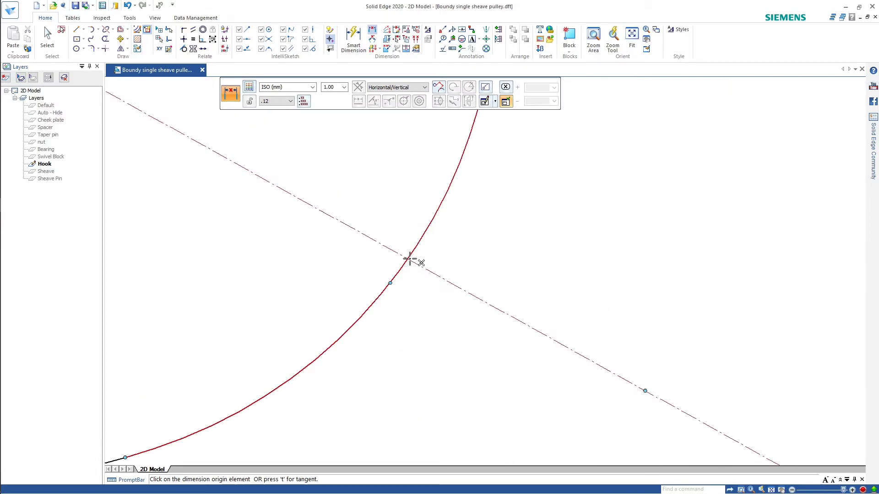
{"action": "left_click", "coordinate": [409, 259]}
{"action": "scroll", "coordinate": [543, 294], "scroll_direction": "down", "scroll_amount": 5}
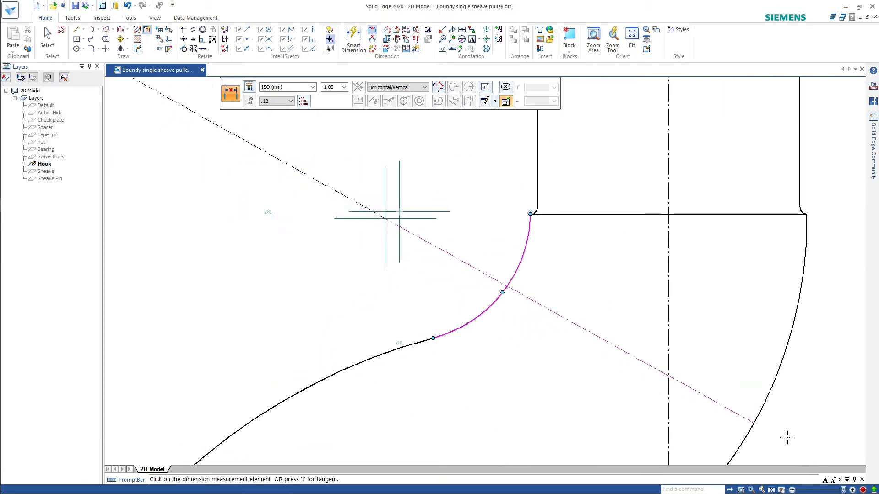
{"action": "scroll", "coordinate": [787, 438], "scroll_direction": "up", "scroll_amount": 3}
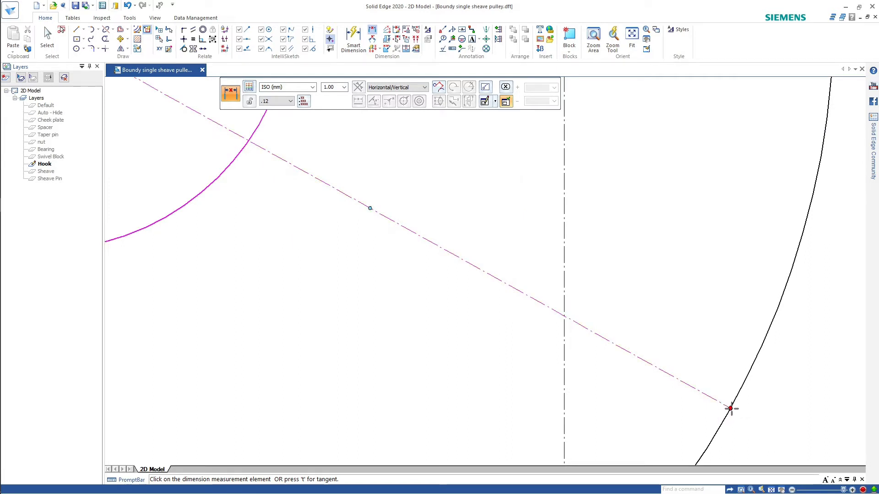
{"action": "left_click", "coordinate": [731, 409]}
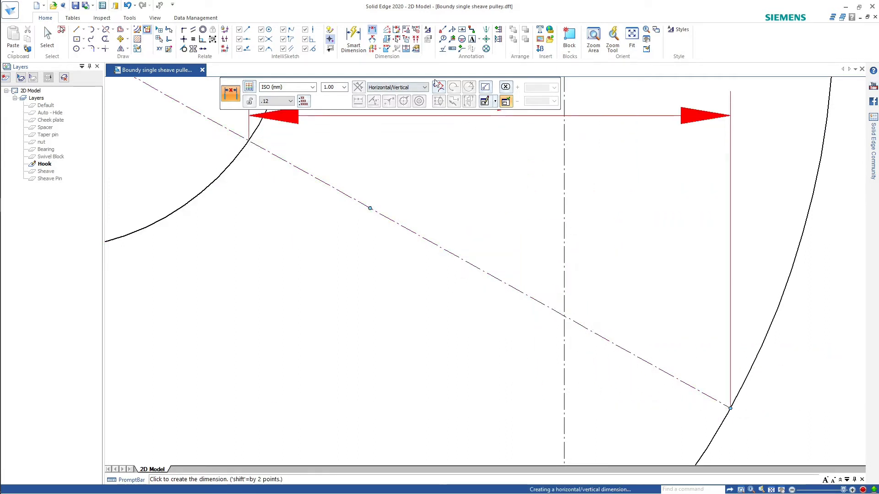
{"action": "left_click", "coordinate": [402, 87]}
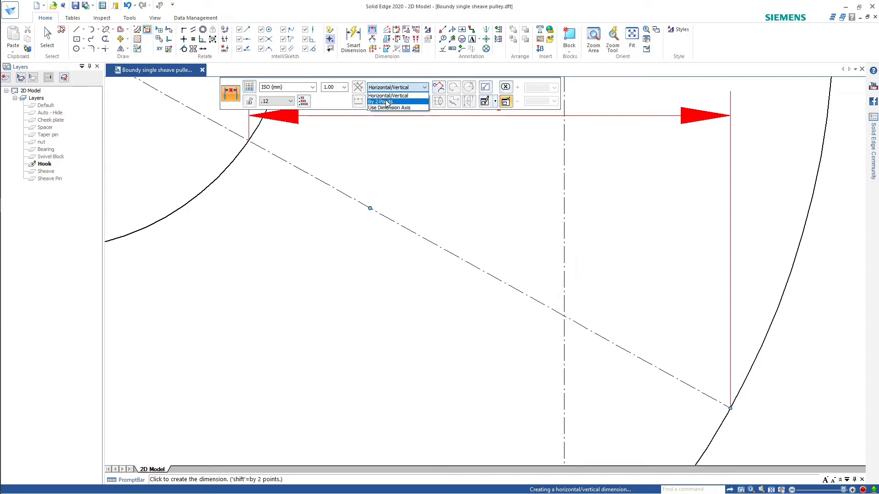
{"action": "left_click", "coordinate": [386, 101]}
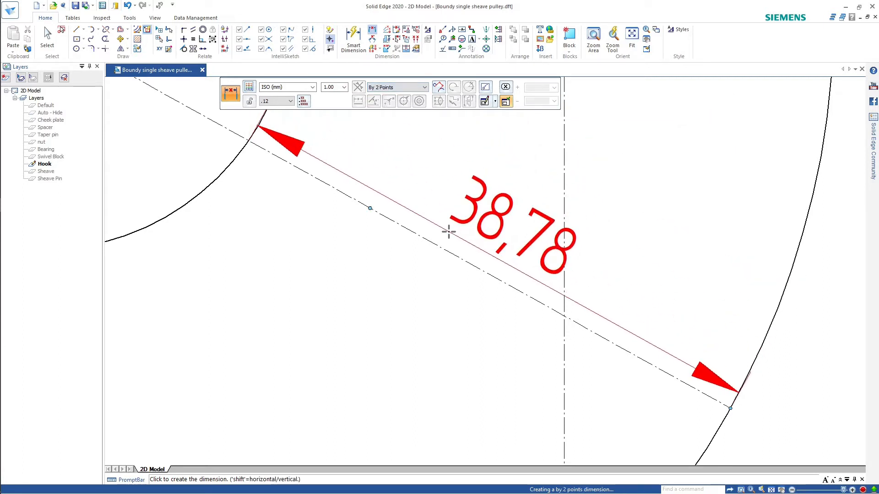
{"action": "right_click", "coordinate": [449, 232]}
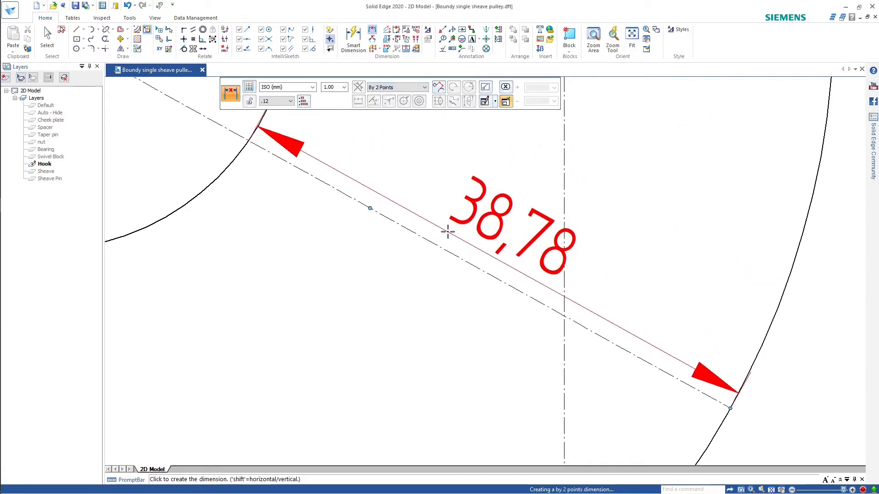
{"action": "scroll", "coordinate": [464, 218], "scroll_direction": "down", "scroll_amount": 5}
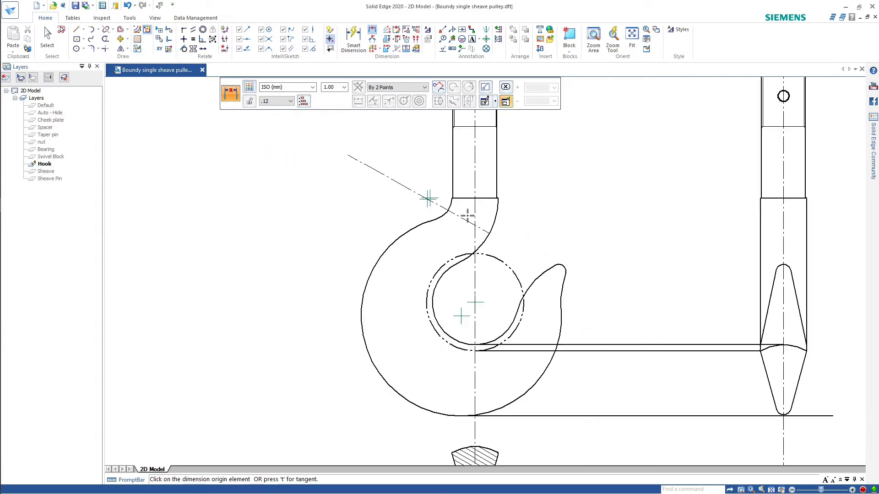
Step: Draw a rectangle by 3 points with a 38.78 mm side along the slanted centerline, outside the neck and extending above the line
{"action": "scroll", "coordinate": [444, 188], "scroll_direction": "up", "scroll_amount": 3}
{"action": "scroll", "coordinate": [442, 184], "scroll_direction": "up", "scroll_amount": 2}
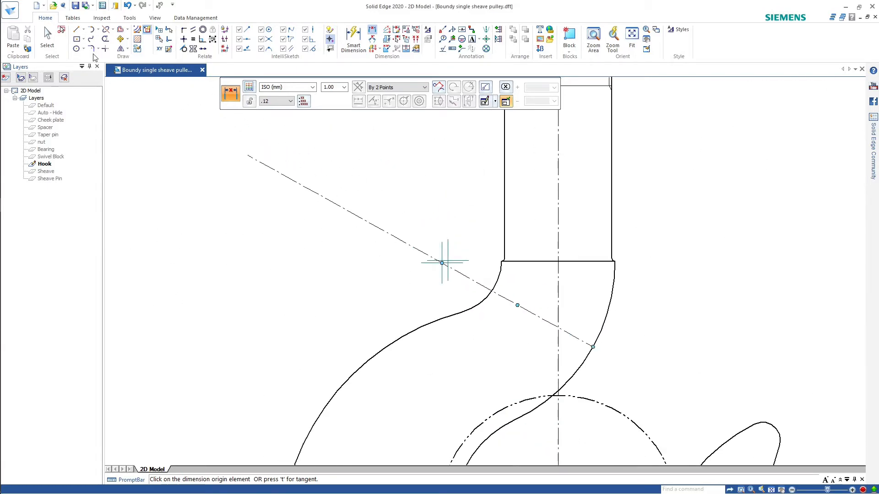
{"action": "left_click", "coordinate": [84, 40]}
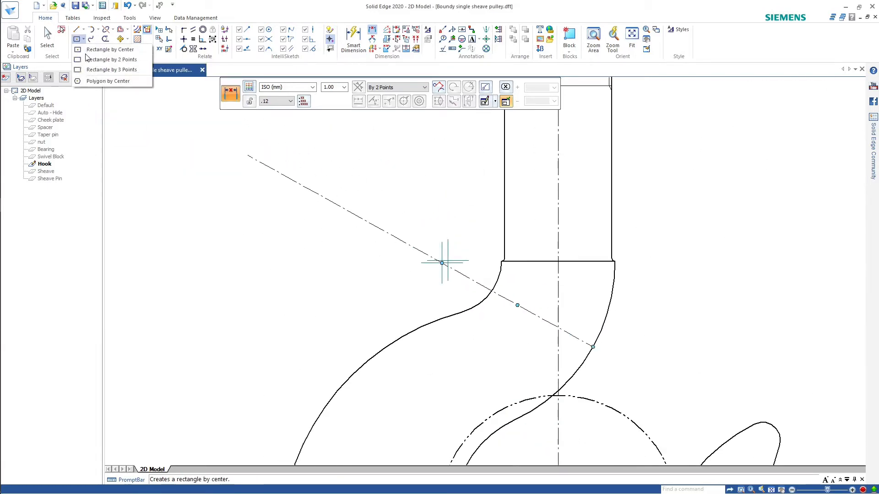
{"action": "left_click", "coordinate": [84, 70]}
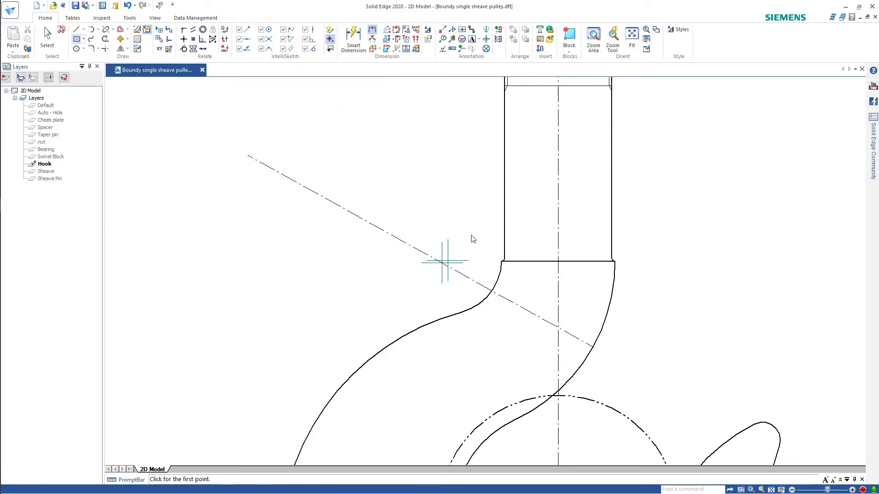
{"action": "left_click", "coordinate": [408, 245]}
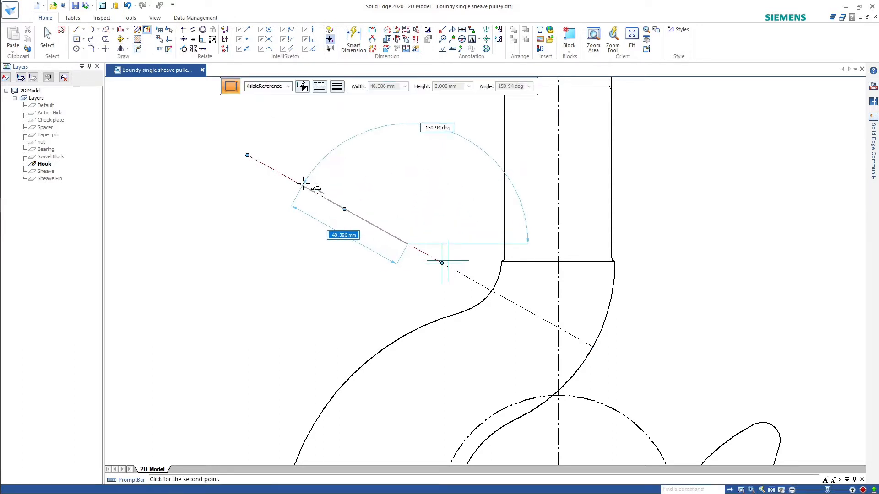
{"action": "type", "text": "38.78"}
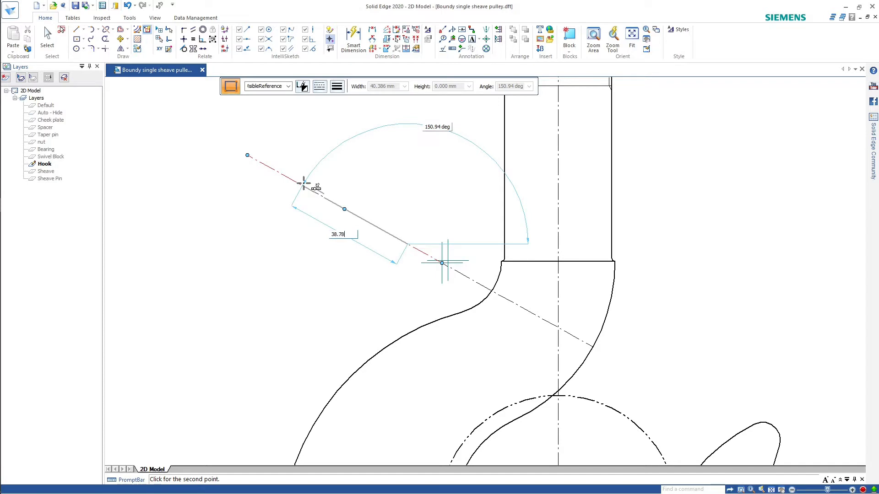
{"action": "key", "text": "Return"}
{"action": "key", "text": "Return"}
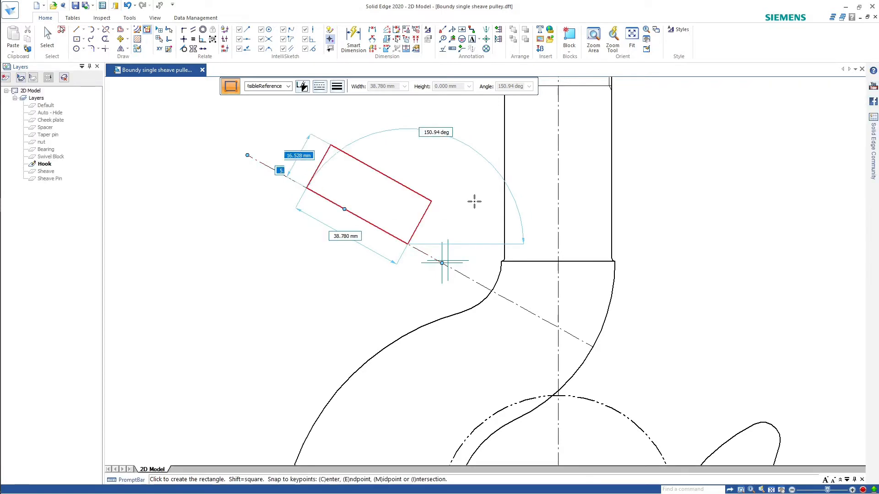
{"action": "left_click", "coordinate": [442, 206]}
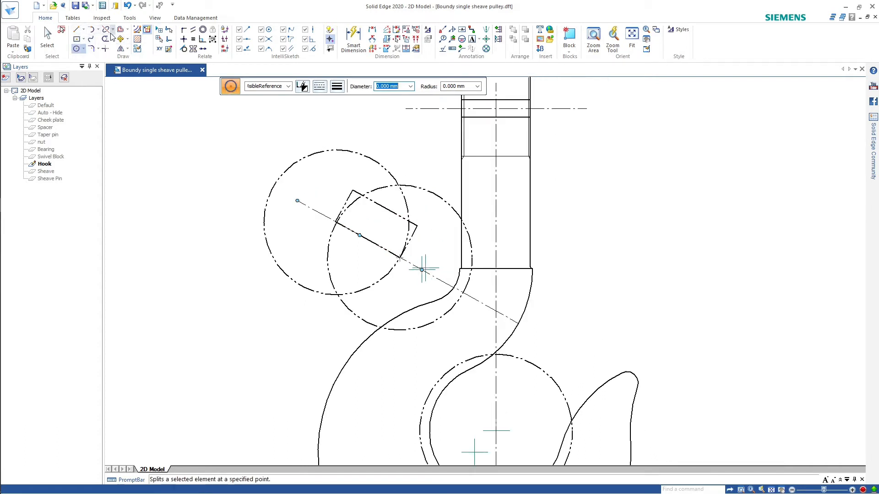
Step: Mirror the rectangle's edges about the slanted centerline to form matching rectangles on both sides of it
{"action": "left_click", "coordinate": [121, 48]}
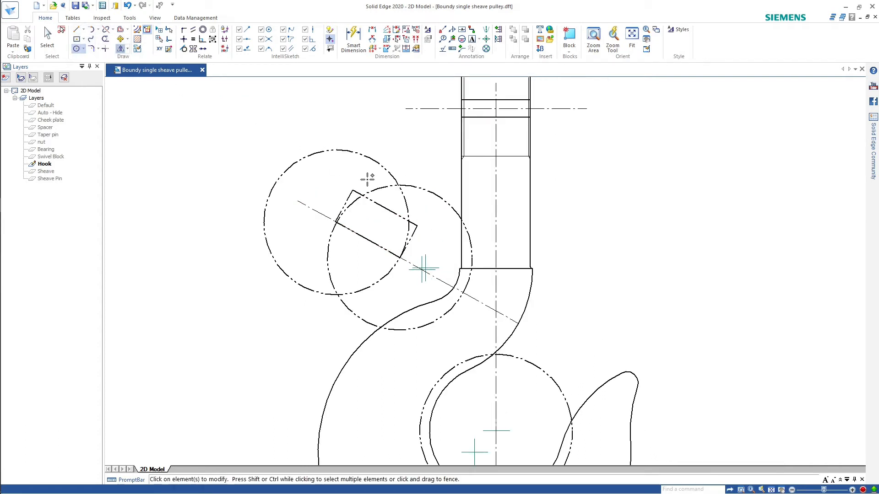
{"action": "left_click", "coordinate": [414, 233]}
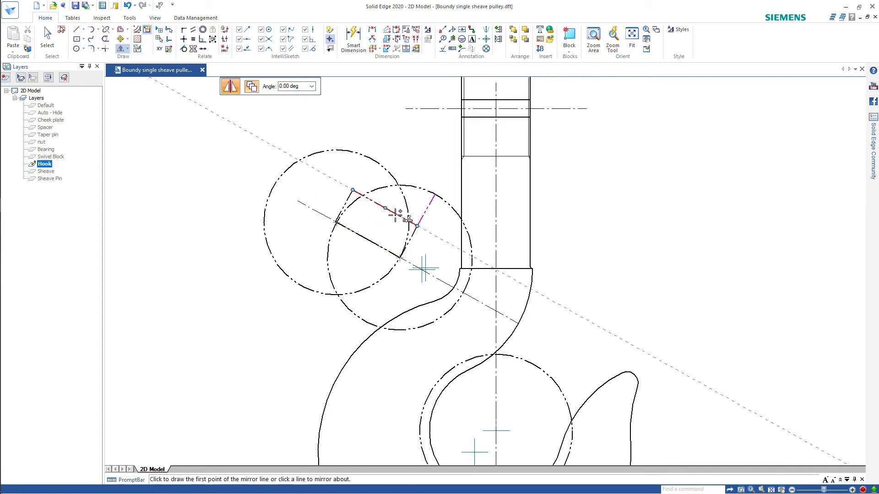
{"action": "left_click", "coordinate": [350, 194]}
{"action": "left_click", "coordinate": [394, 254]}
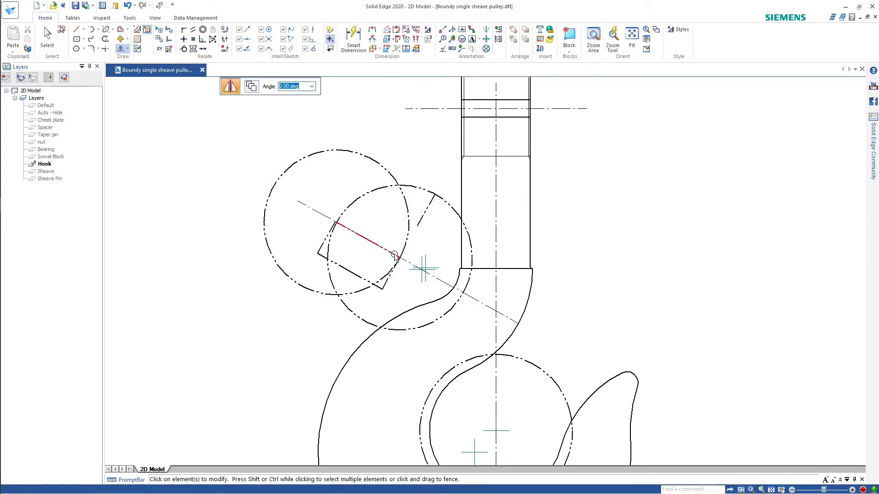
{"action": "left_click", "coordinate": [373, 285]}
{"action": "right_click", "coordinate": [358, 228]}
{"action": "left_click", "coordinate": [358, 228]}
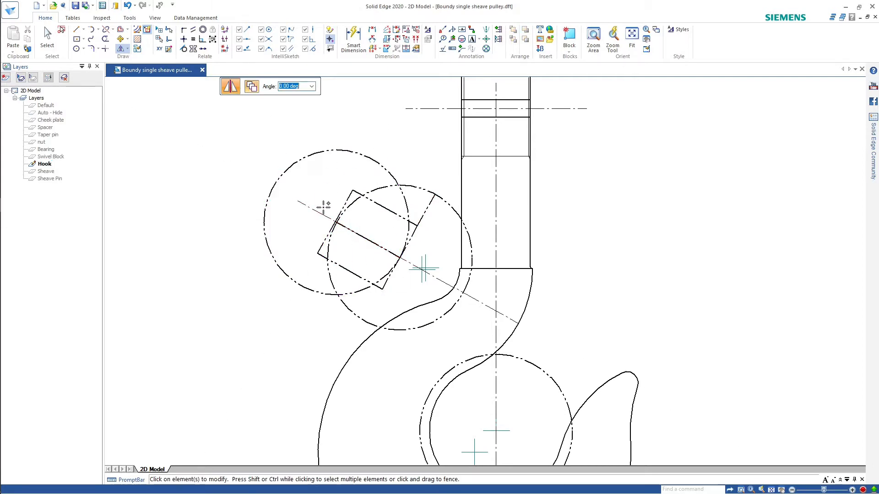
Step: Draw a circle centered on the midpoint of the rectangles' shared edge, passing through the midpoint of the upper long edge
{"action": "scroll", "coordinate": [379, 224], "scroll_direction": "up", "scroll_amount": 1}
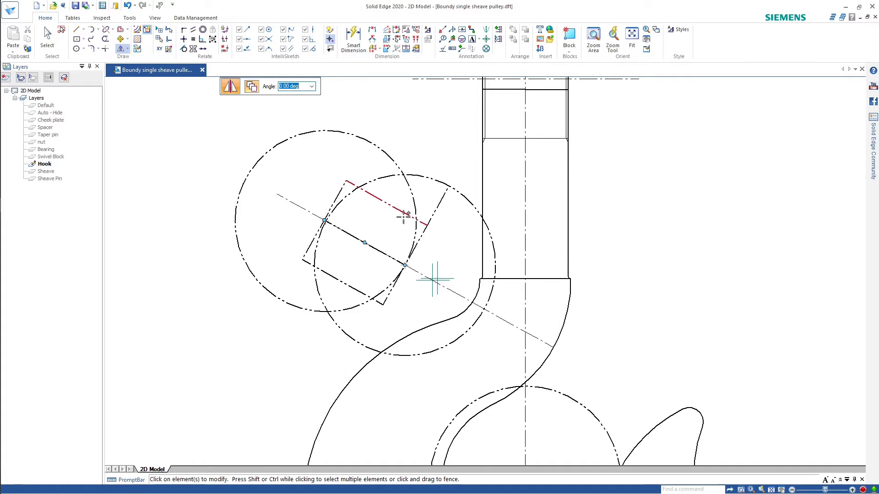
{"action": "left_click", "coordinate": [77, 50]}
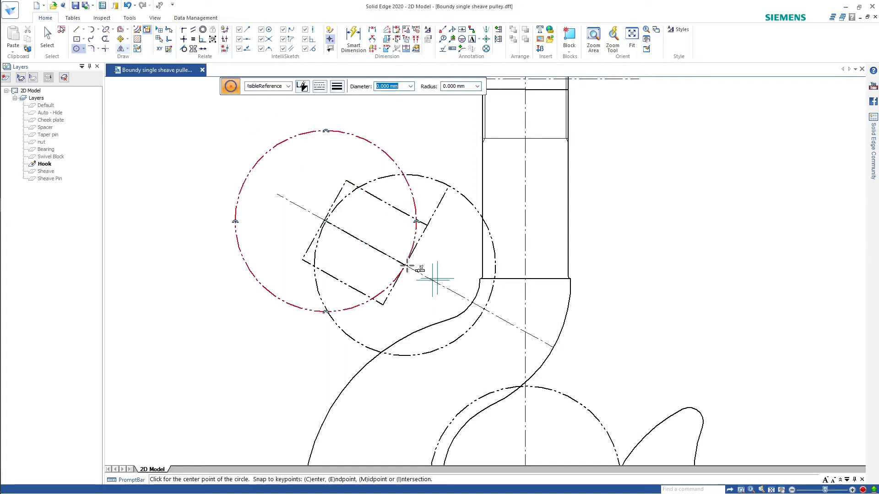
{"action": "left_click", "coordinate": [363, 242]}
{"action": "left_click", "coordinate": [386, 203]}
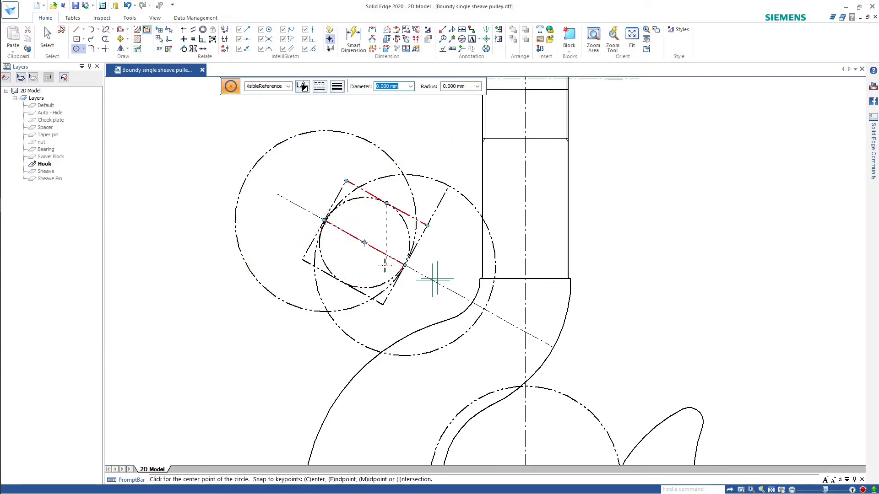
Step: Delete the construction line extending beyond the rectangle's upper corner nearest the neck
{"action": "scroll", "coordinate": [384, 265], "scroll_direction": "up", "scroll_amount": 4}
{"action": "key", "text": "Escape"}
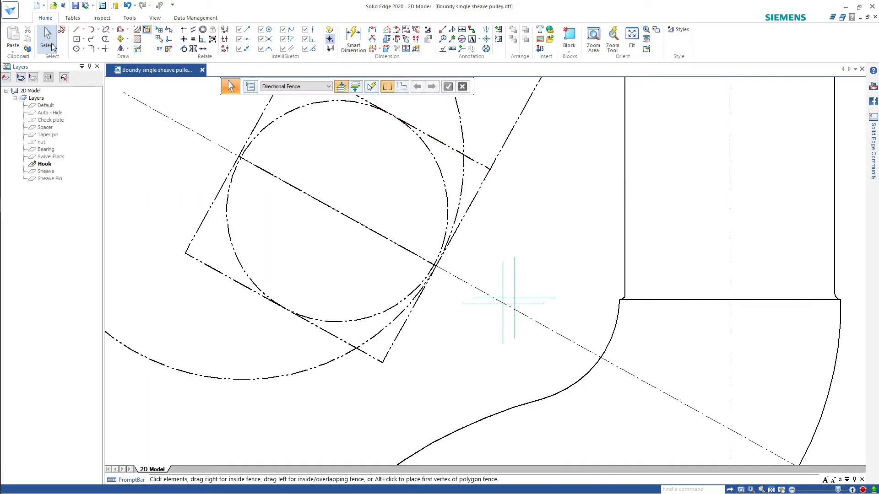
{"action": "left_click", "coordinate": [511, 130]}
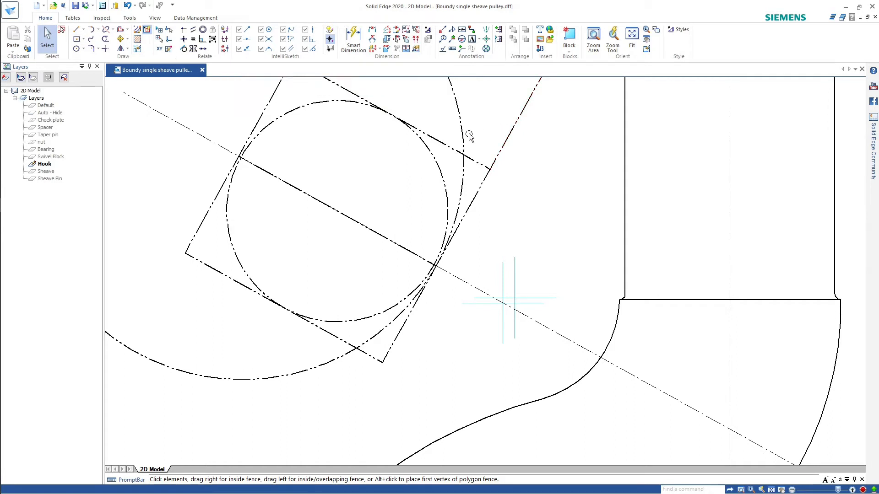
{"action": "key", "text": "Delete"}
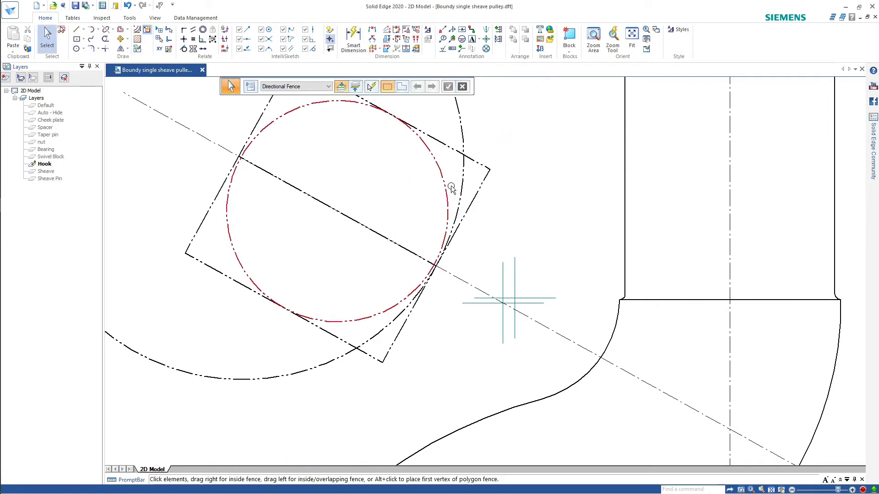
{"action": "left_click", "coordinate": [461, 170]}
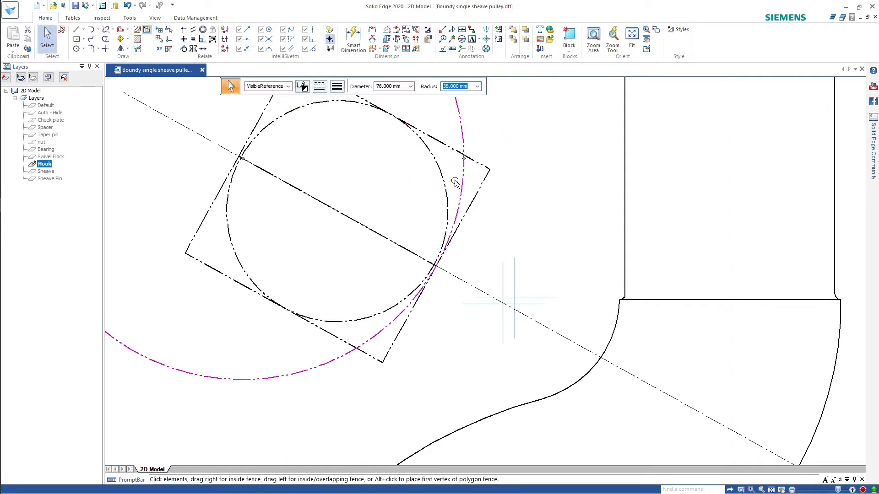
{"action": "scroll", "coordinate": [705, 334], "scroll_direction": "down", "scroll_amount": 3}
{"action": "scroll", "coordinate": [705, 334], "scroll_direction": "down", "scroll_amount": 2}
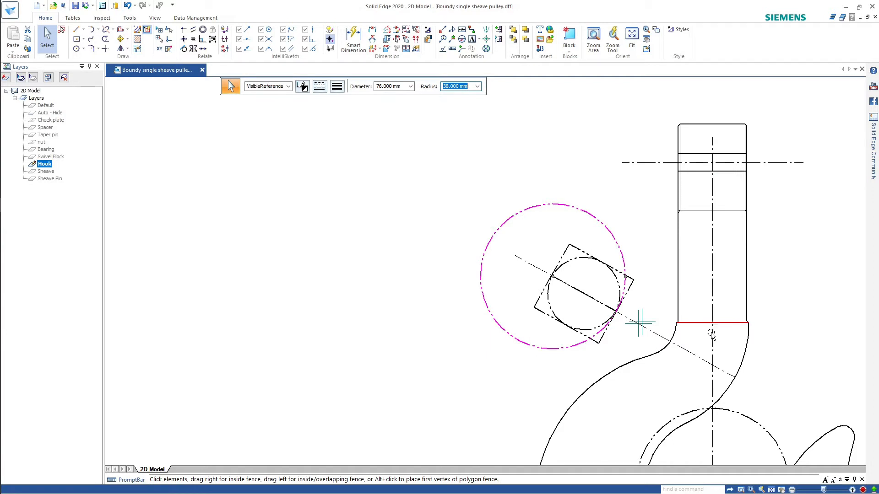
{"action": "scroll", "coordinate": [701, 405], "scroll_direction": "up", "scroll_amount": 3}
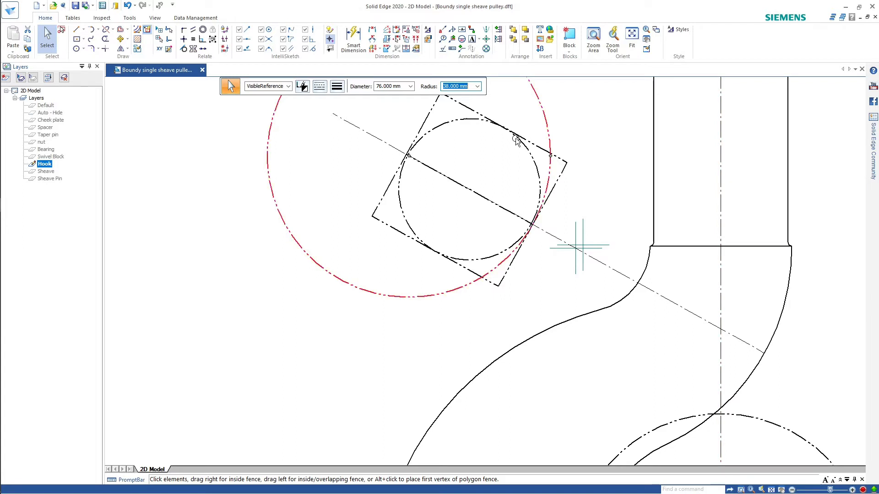
Step: Draw a Curve from the rectangles' outer centerline end, along the small circle, touching the upper edge's midpoint, to the end nearest the neck
{"action": "left_click", "coordinate": [94, 40]}
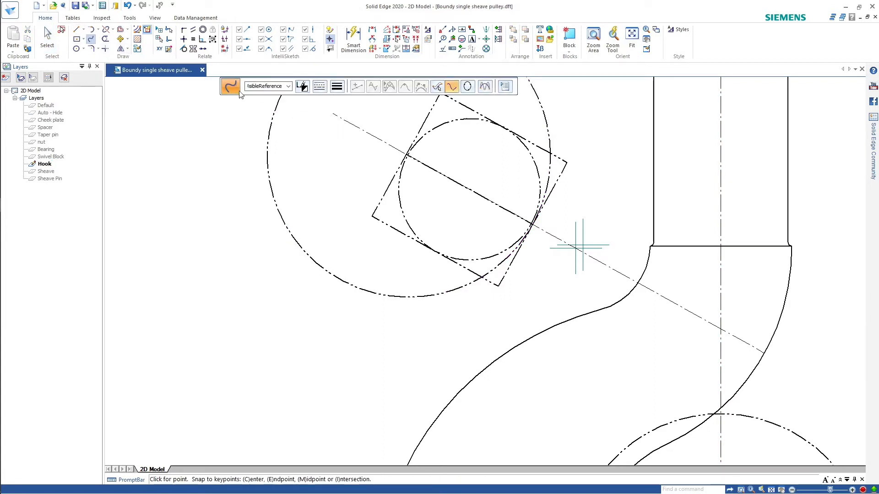
{"action": "scroll", "coordinate": [440, 146], "scroll_direction": "up", "scroll_amount": 3}
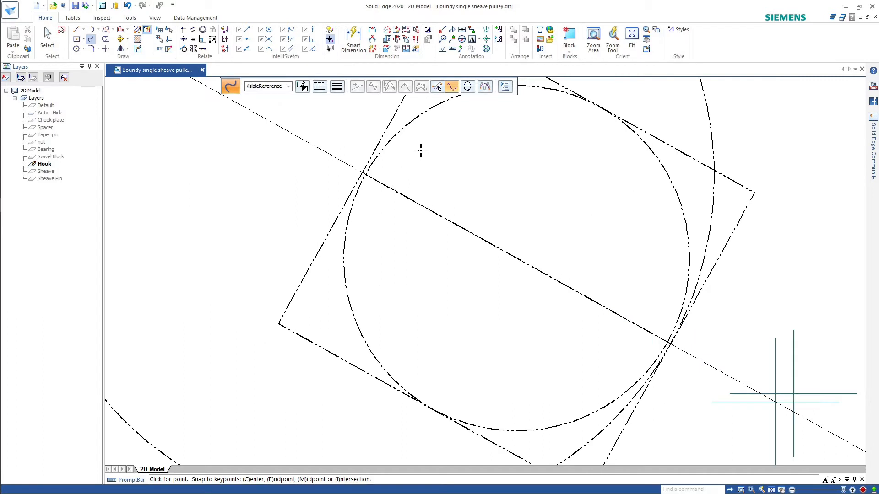
{"action": "left_click", "coordinate": [362, 173]}
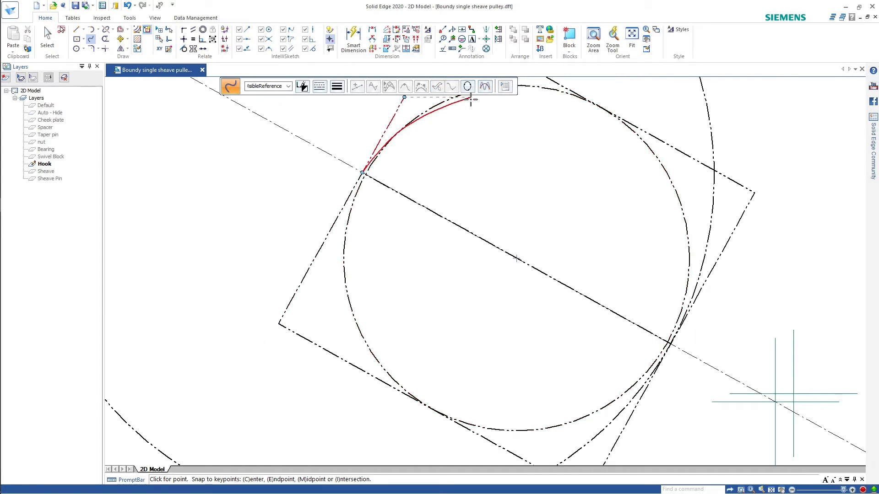
{"action": "scroll", "coordinate": [524, 96], "scroll_direction": "up", "scroll_amount": 2}
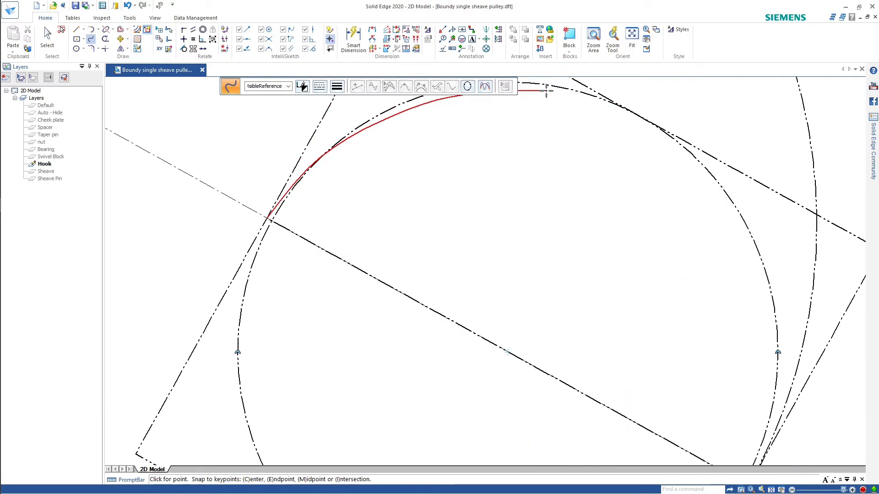
{"action": "left_click", "coordinate": [672, 137]}
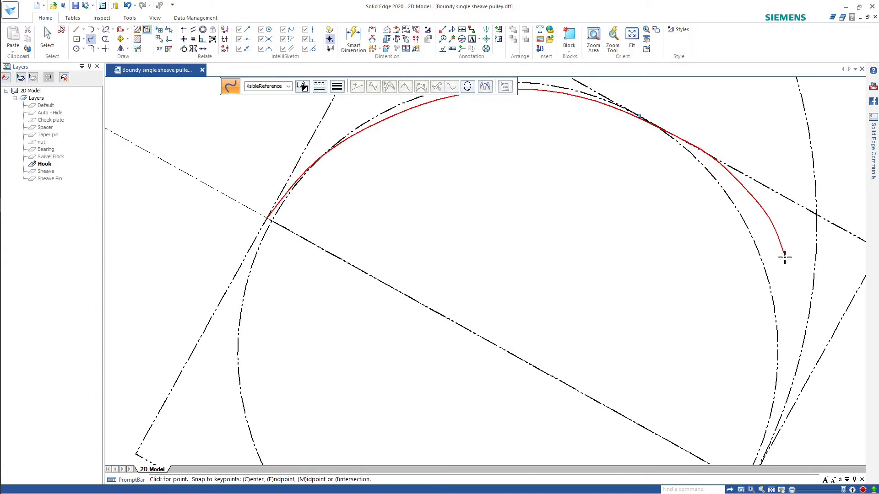
{"action": "scroll", "coordinate": [798, 329], "scroll_direction": "down", "scroll_amount": 3}
{"action": "scroll", "coordinate": [784, 426], "scroll_direction": "up", "scroll_amount": 4}
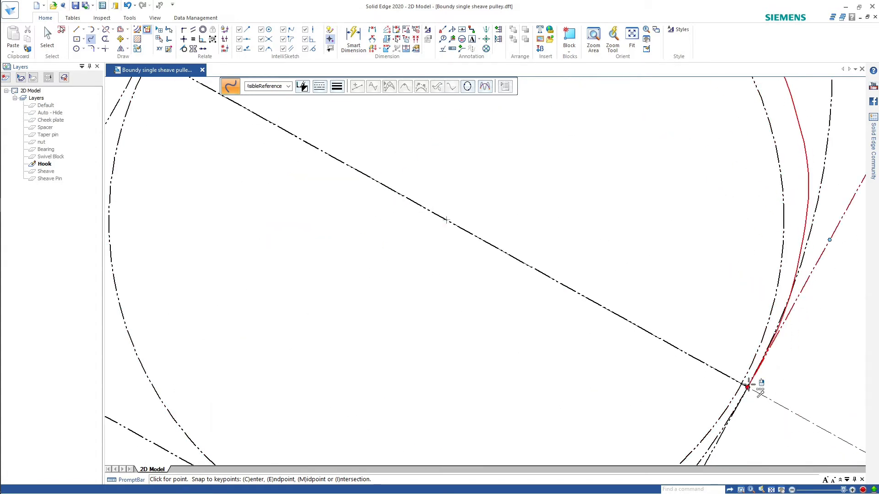
{"action": "left_click", "coordinate": [748, 386]}
{"action": "right_click", "coordinate": [748, 386]}
{"action": "scroll", "coordinate": [686, 278], "scroll_direction": "down", "scroll_amount": 6}
{"action": "scroll", "coordinate": [689, 207], "scroll_direction": "up", "scroll_amount": 4}
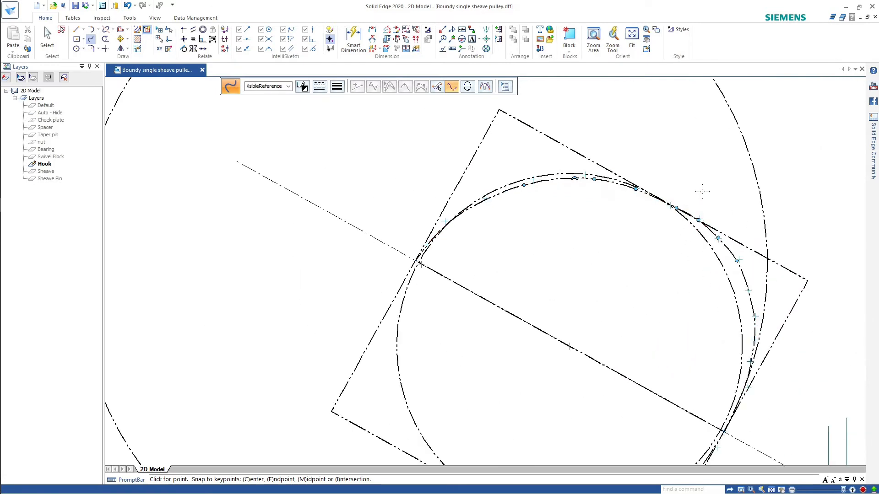
Step: Set the new section curve to a solid line type with a 0.50 mm width
{"action": "left_click", "coordinate": [50, 39]}
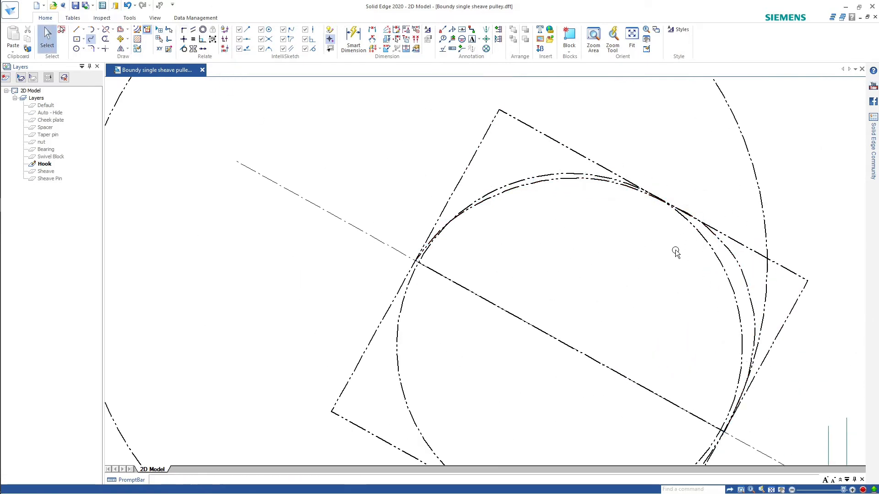
{"action": "right_click", "coordinate": [677, 251]}
{"action": "scroll", "coordinate": [681, 209], "scroll_direction": "down", "scroll_amount": 4}
{"action": "scroll", "coordinate": [681, 209], "scroll_direction": "up", "scroll_amount": 4}
{"action": "key", "text": "Escape"}
{"action": "left_click", "coordinate": [734, 257]}
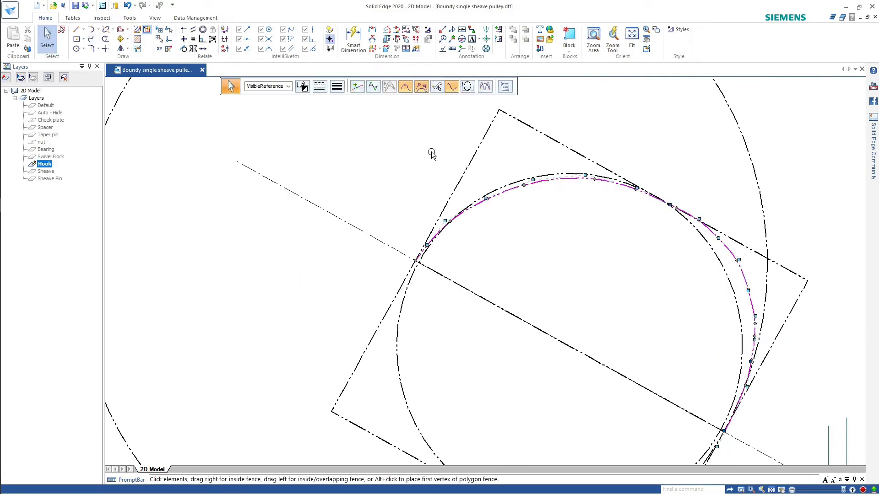
{"action": "left_click", "coordinate": [337, 86]}
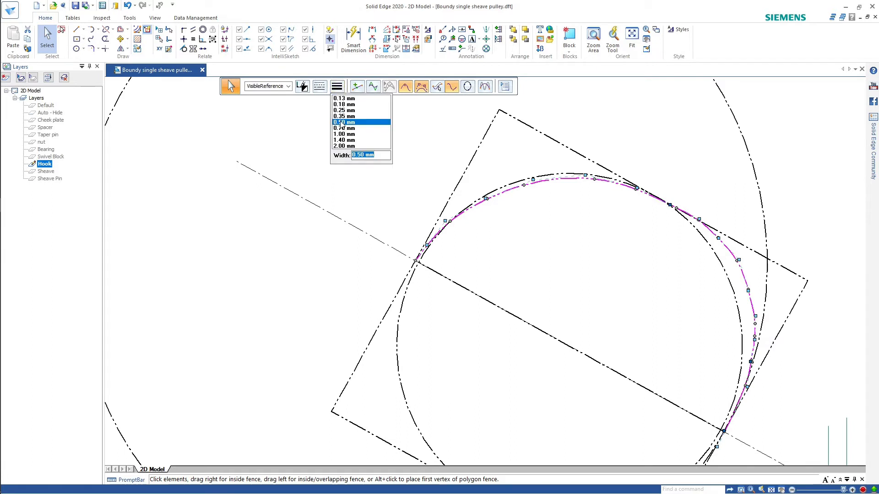
{"action": "left_click", "coordinate": [341, 122]}
{"action": "left_click", "coordinate": [321, 86]}
{"action": "left_click", "coordinate": [328, 99]}
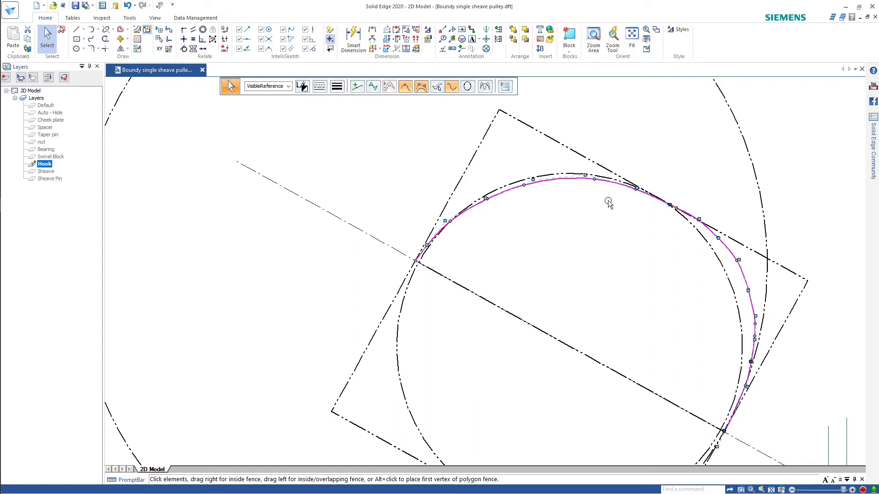
Step: Delete the large and small construction circles around the new section curve
{"action": "left_click", "coordinate": [732, 168]}
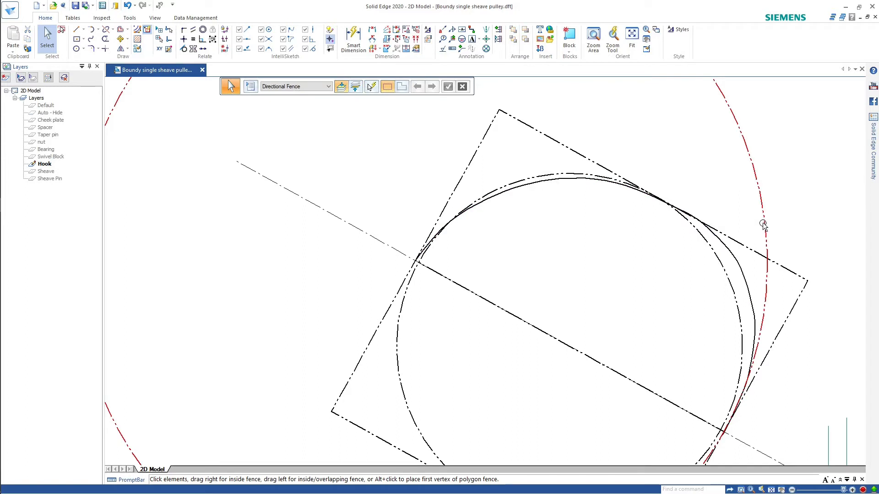
{"action": "left_click", "coordinate": [763, 225]}
{"action": "key", "text": "Escape"}
{"action": "left_click", "coordinate": [774, 260]}
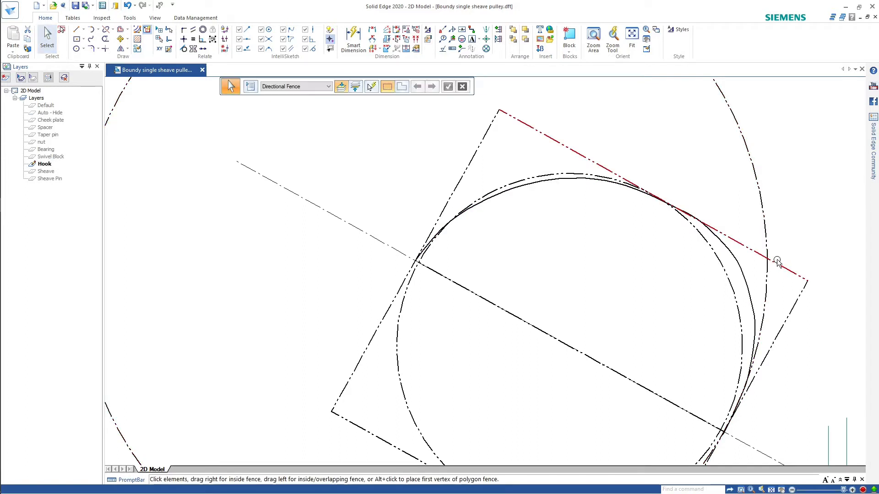
{"action": "left_click", "coordinate": [764, 233]}
{"action": "key", "text": "Escape"}
{"action": "left_click", "coordinate": [765, 233]}
{"action": "key", "text": "Delete"}
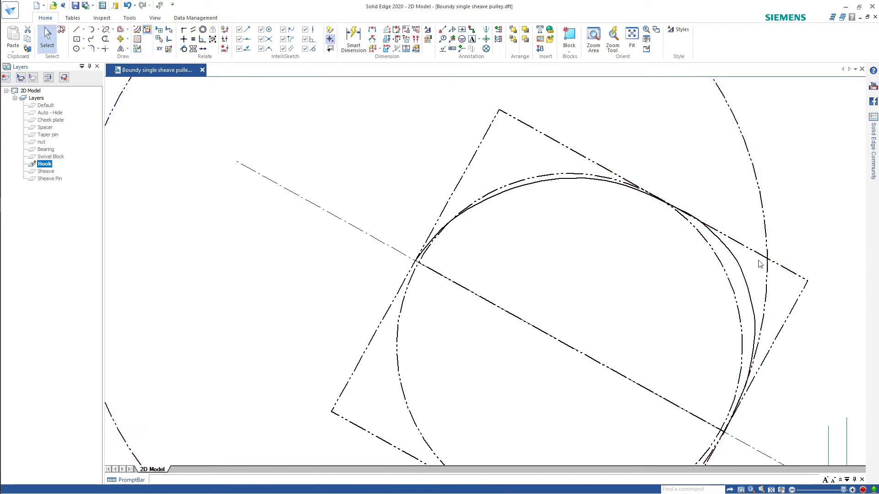
{"action": "left_click", "coordinate": [735, 293]}
{"action": "key", "text": "Escape"}
{"action": "left_click", "coordinate": [734, 292]}
{"action": "key", "text": "Delete"}
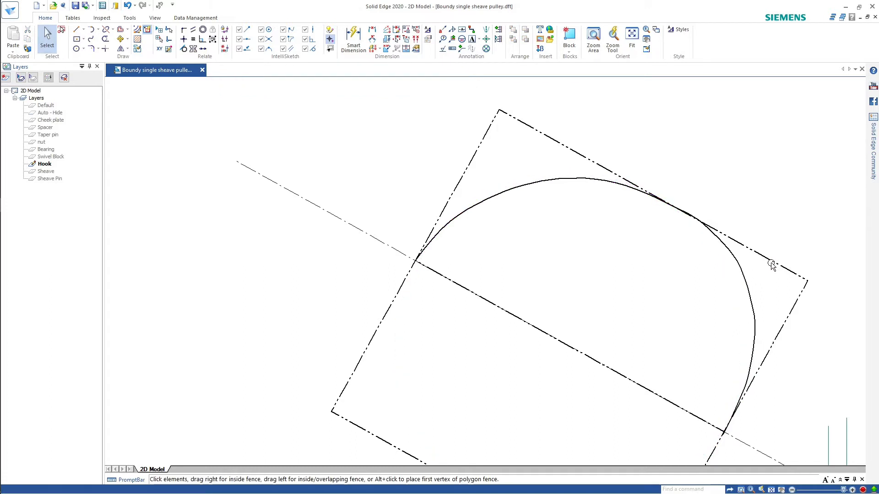
Step: Delete all the construction rectangles' edges, keeping the section curve and the slanted centerline
{"action": "left_click", "coordinate": [763, 257]}
{"action": "key", "text": "Delete"}
{"action": "left_click", "coordinate": [476, 152]}
{"action": "key", "text": "Delete"}
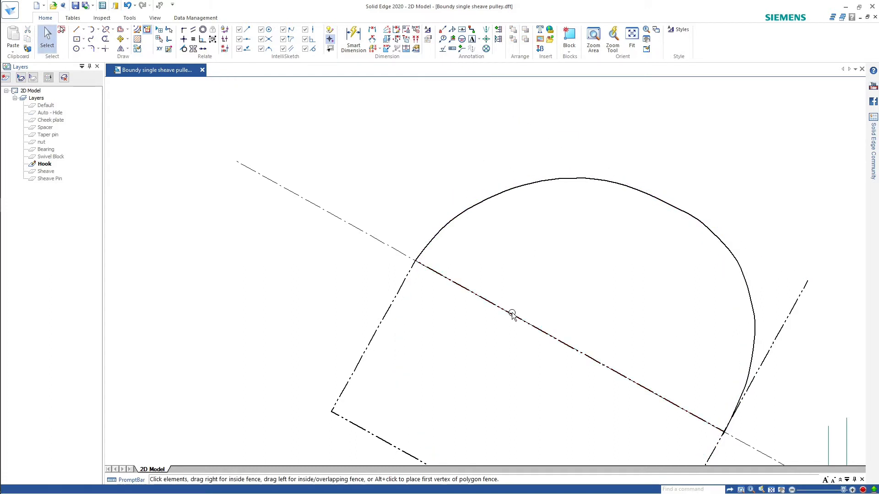
{"action": "left_click", "coordinate": [511, 312]}
{"action": "key", "text": "Delete"}
{"action": "left_click", "coordinate": [385, 317]}
{"action": "key", "text": "Delete"}
{"action": "scroll", "coordinate": [782, 326], "scroll_direction": "down", "scroll_amount": 5}
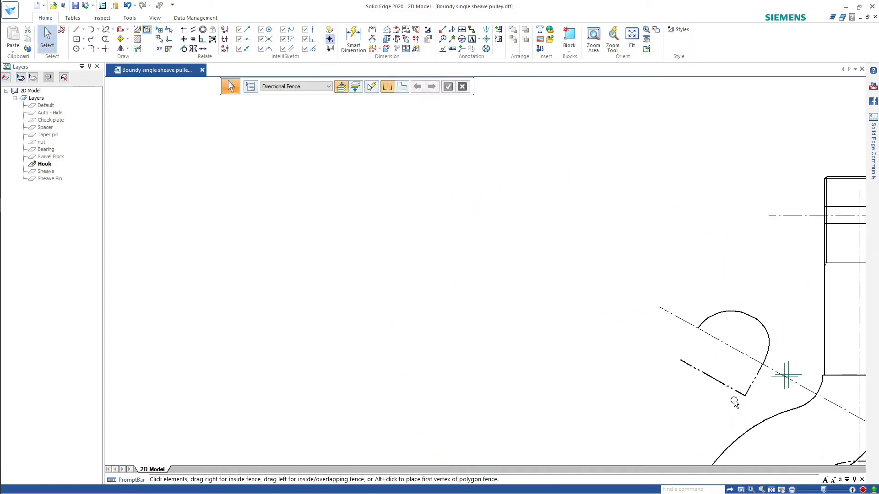
{"action": "left_click_drag", "start_coordinate": [757, 395], "coordinate": [692, 377]}
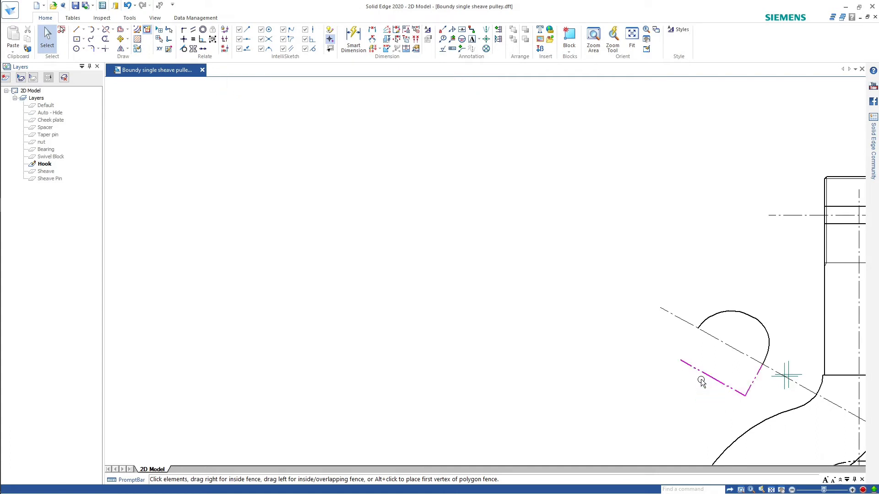
{"action": "key", "text": "Delete"}
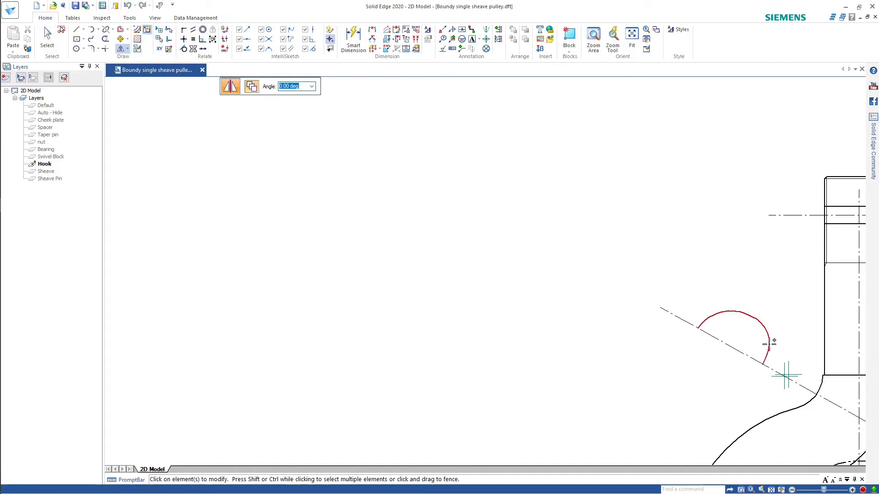
Step: Mirror the section curve about the slanted centerline to close the neck's section outline
{"action": "left_click", "coordinate": [768, 344]}
{"action": "left_click", "coordinate": [723, 342]}
{"action": "right_click", "coordinate": [615, 280]}
Step: Hatch the closed neck section with the Normal fill at 150° and 3.175 mm spacing
{"action": "left_click", "coordinate": [137, 39]}
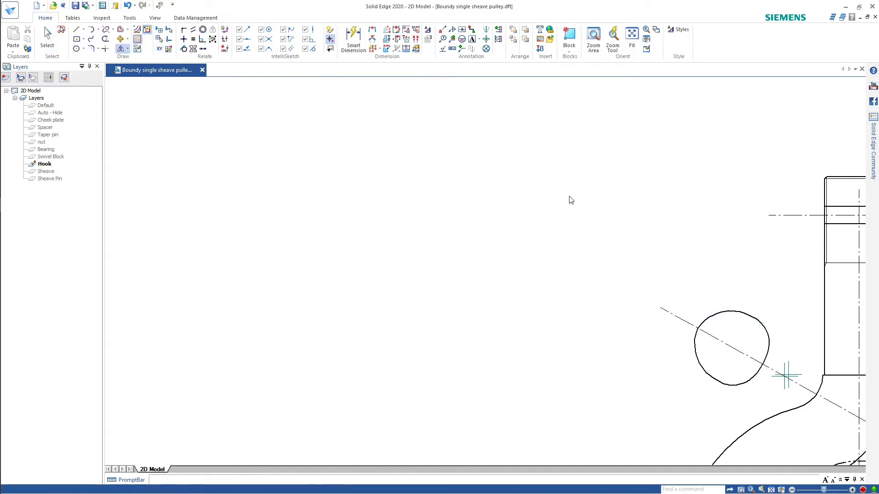
{"action": "left_click", "coordinate": [737, 337]}
{"action": "left_click", "coordinate": [732, 354]}
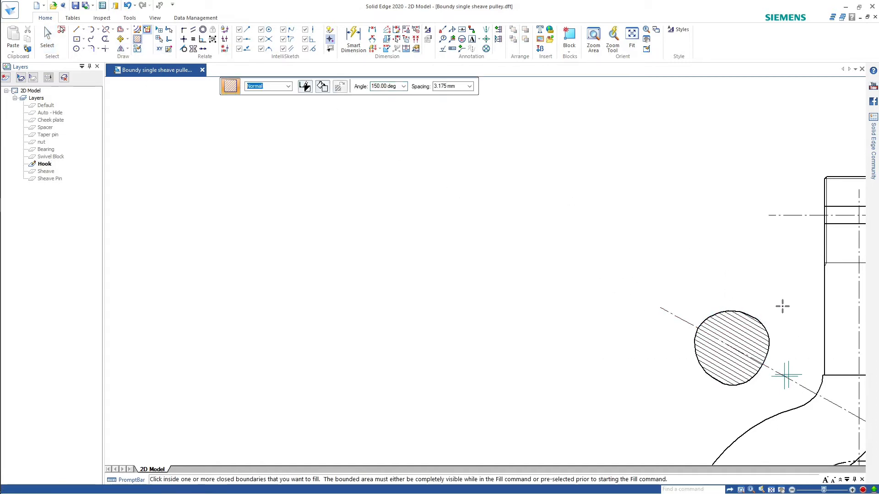
{"action": "scroll", "coordinate": [639, 250], "scroll_direction": "down", "scroll_amount": 4}
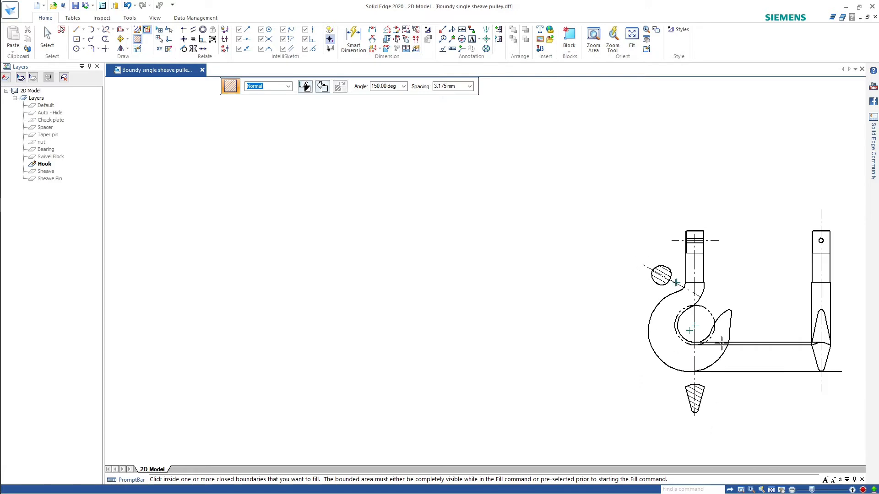
{"action": "scroll", "coordinate": [707, 313], "scroll_direction": "up", "scroll_amount": 4}
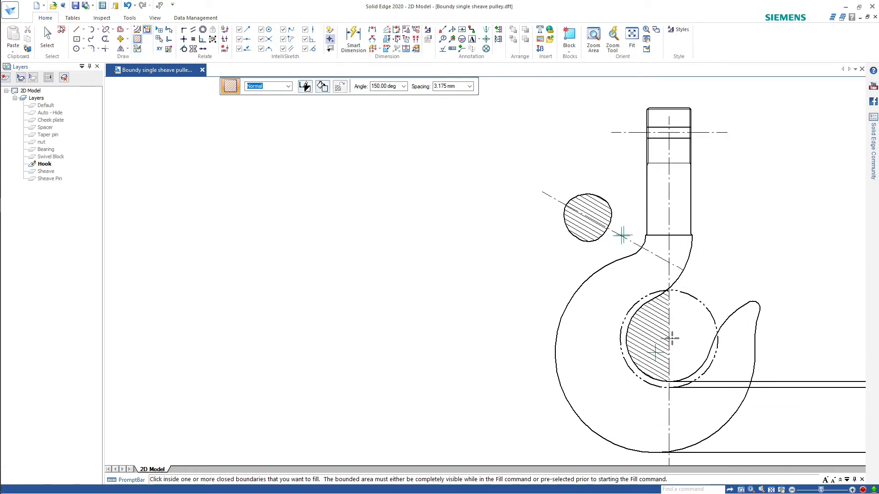
Step: Draw a horizontal centerline, a dashed slanted line and a diagonal from the hook opening's center, plus a short centerline through the hook's tip
{"action": "left_click", "coordinate": [76, 30]}
{"action": "left_click", "coordinate": [668, 339]}
{"action": "left_click", "coordinate": [320, 86]}
{"action": "left_click", "coordinate": [330, 114]}
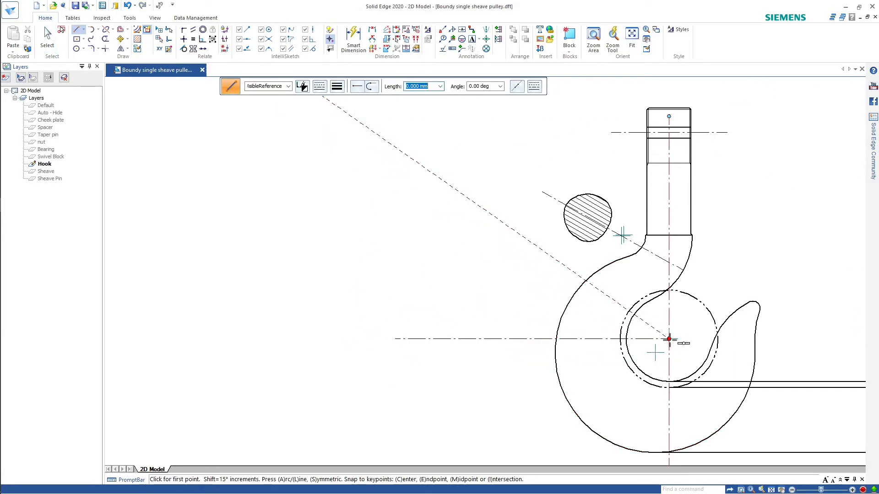
{"action": "scroll", "coordinate": [595, 389], "scroll_direction": "down", "scroll_amount": 3}
{"action": "scroll", "coordinate": [640, 389], "scroll_direction": "up", "scroll_amount": 2}
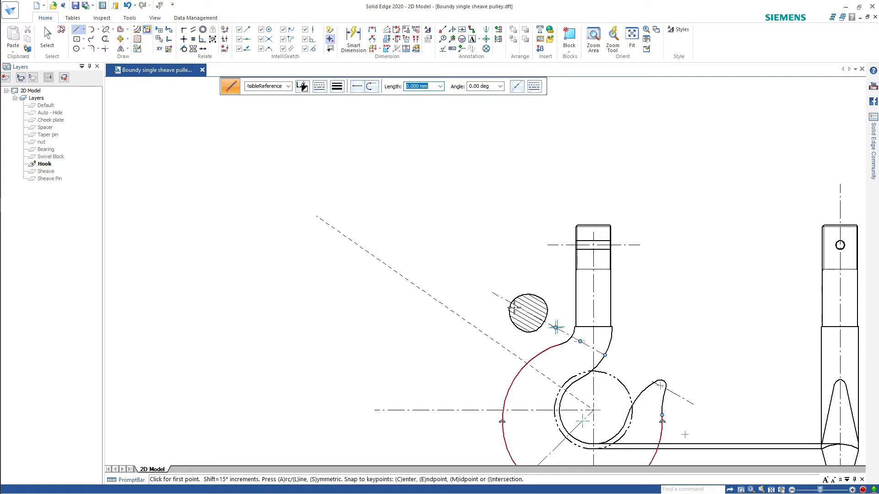
Step: Extend the neck's slanted centerline to the short centerline through the hook's tip
{"action": "left_click", "coordinate": [110, 48]}
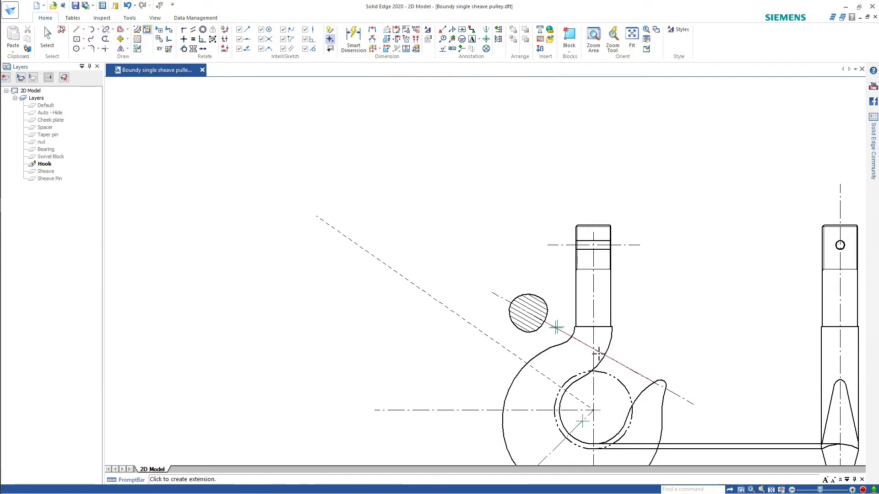
{"action": "scroll", "coordinate": [677, 401], "scroll_direction": "up", "scroll_amount": 3}
{"action": "scroll", "coordinate": [659, 387], "scroll_direction": "down", "scroll_amount": 1}
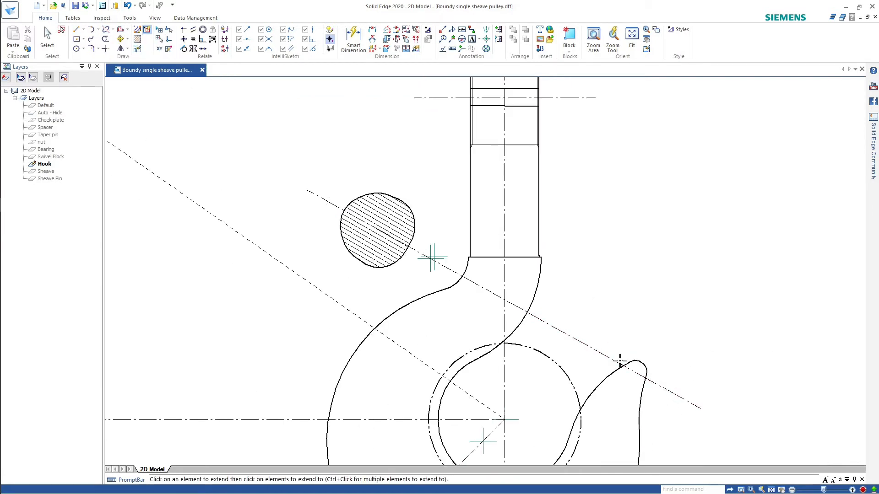
{"action": "scroll", "coordinate": [646, 390], "scroll_direction": "down", "scroll_amount": 3}
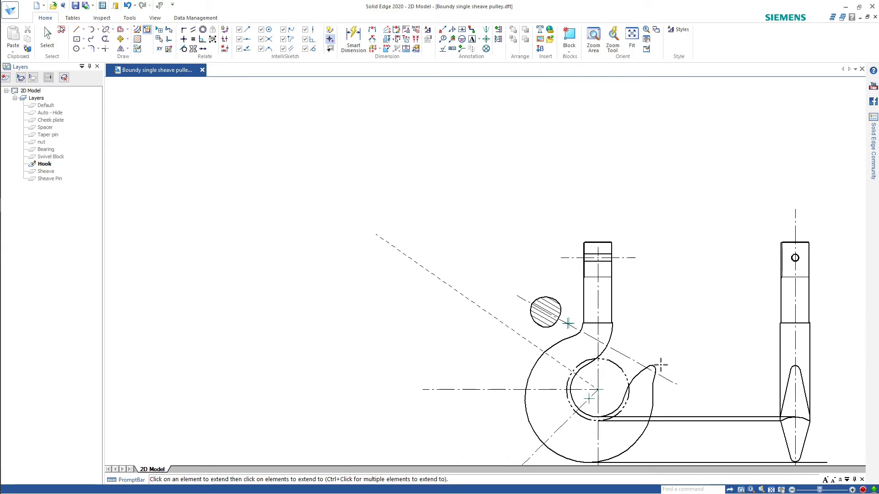
Step: Draw a three-point circle about 13.5 mm in diameter through the slanted centerline's two crossings with the hook's tip, and give it a solid line
{"action": "left_click", "coordinate": [77, 48]}
{"action": "left_click", "coordinate": [83, 48]}
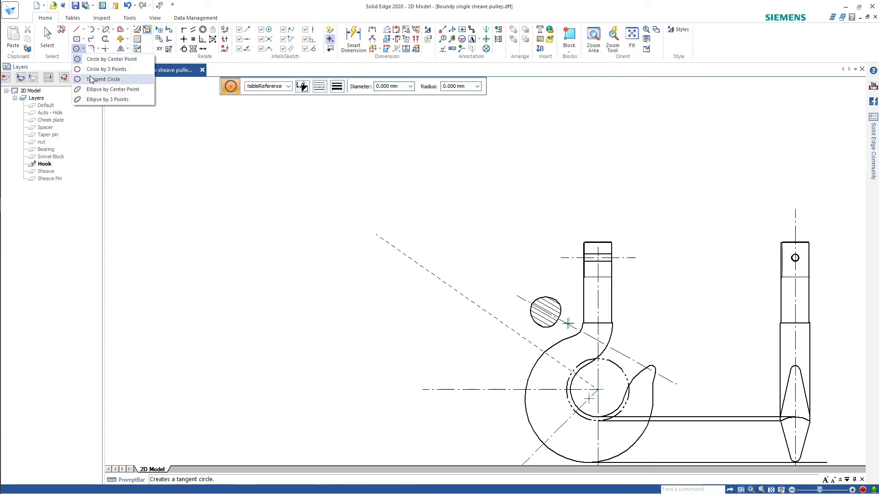
{"action": "left_click", "coordinate": [106, 69]}
{"action": "scroll", "coordinate": [466, 289], "scroll_direction": "up", "scroll_amount": 5}
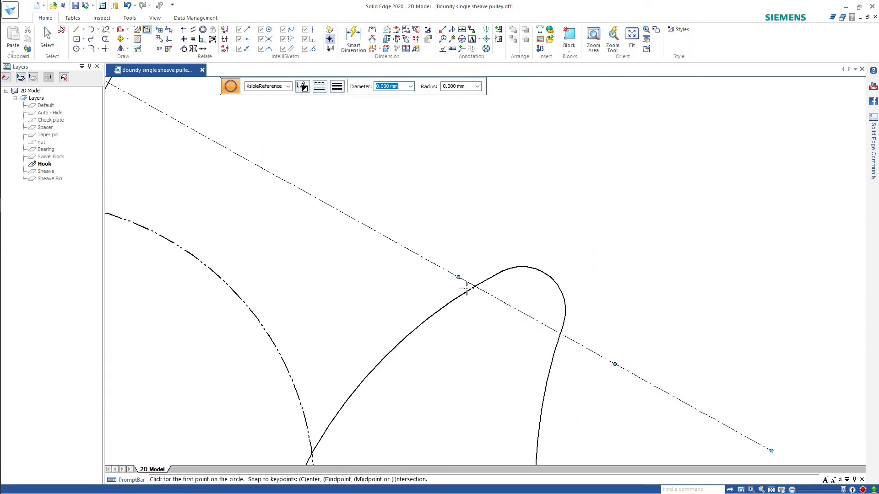
{"action": "scroll", "coordinate": [466, 289], "scroll_direction": "up", "scroll_amount": 3}
{"action": "left_click", "coordinate": [478, 280]}
{"action": "left_click", "coordinate": [644, 371]}
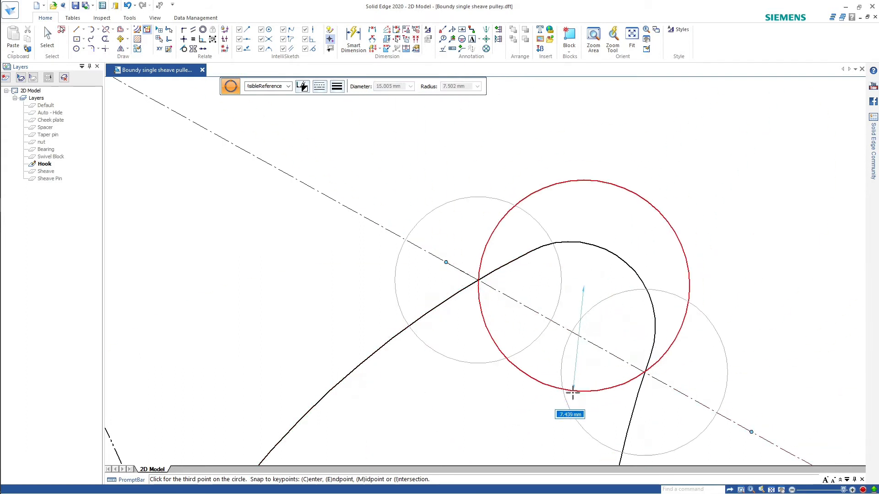
{"action": "left_click", "coordinate": [528, 430]}
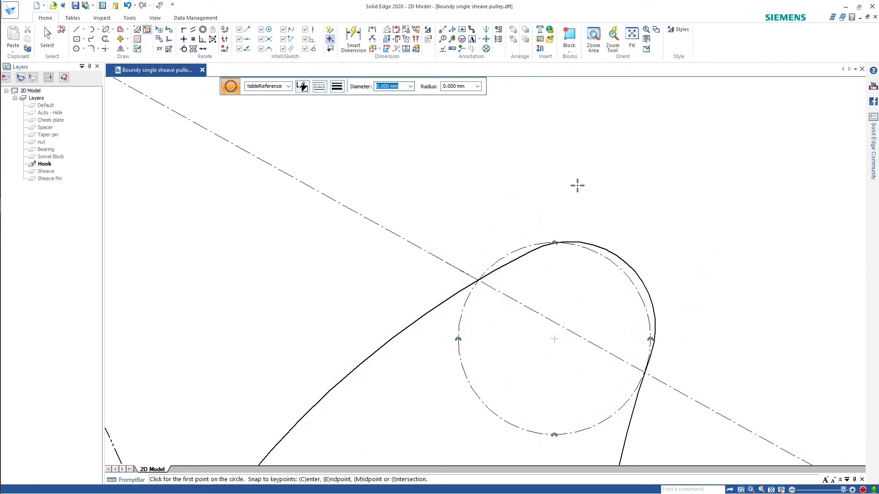
{"action": "left_click", "coordinate": [47, 39]}
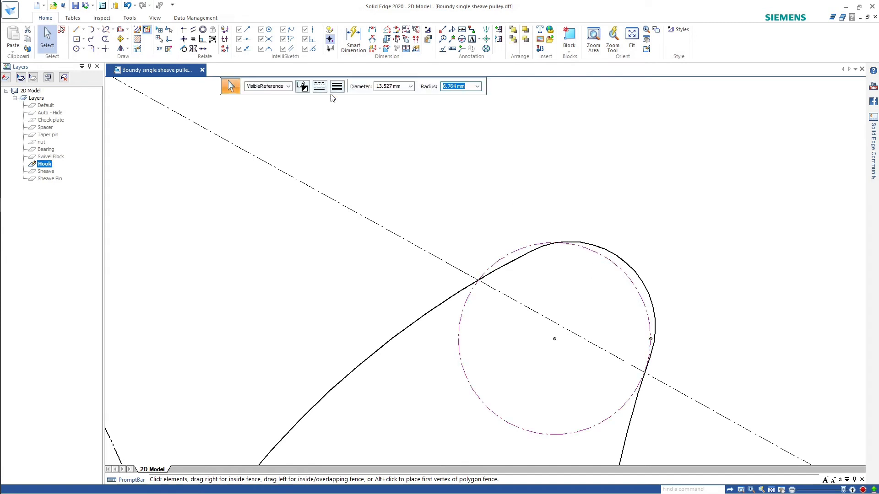
{"action": "left_click", "coordinate": [319, 86]}
Step: Move the tip circle onto the slanted centerline just beyond the hook's tip, and delete the surplus copy above it
{"action": "scroll", "coordinate": [681, 300], "scroll_direction": "down", "scroll_amount": 3}
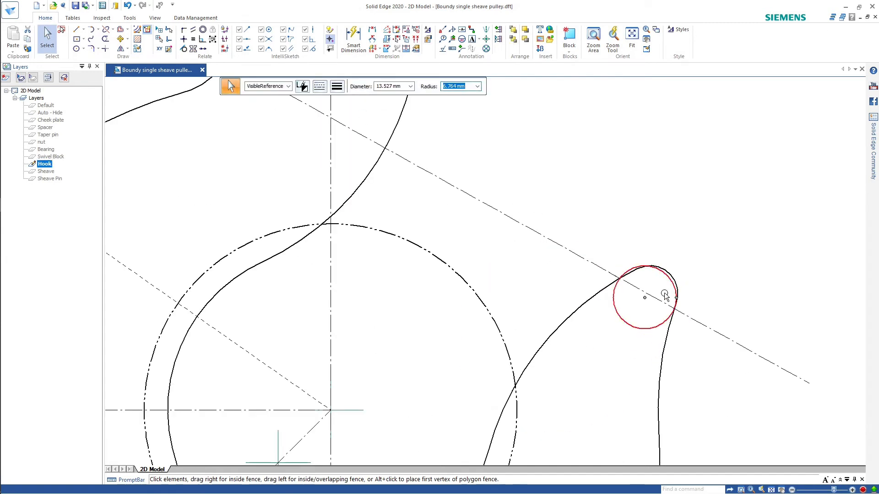
{"action": "left_click_drag", "start_coordinate": [679, 293], "coordinate": [792, 315]}
{"action": "left_click", "coordinate": [760, 322]}
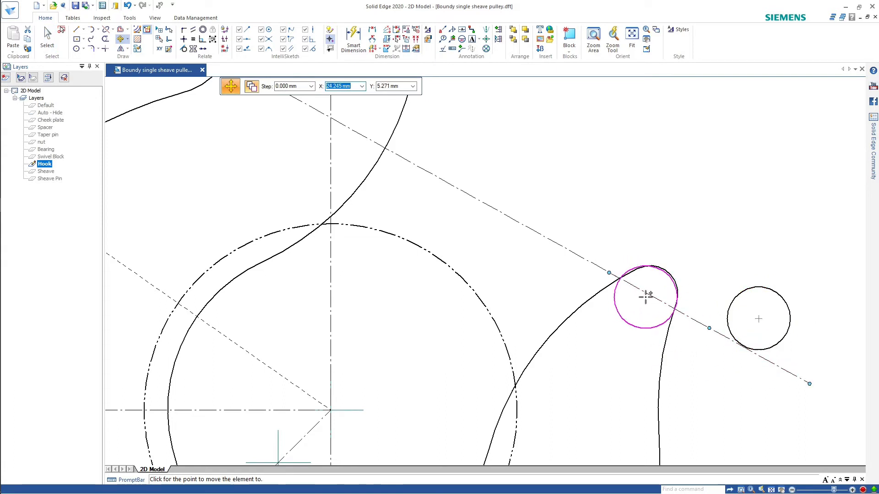
{"action": "left_click", "coordinate": [758, 355]}
{"action": "key", "text": "Escape"}
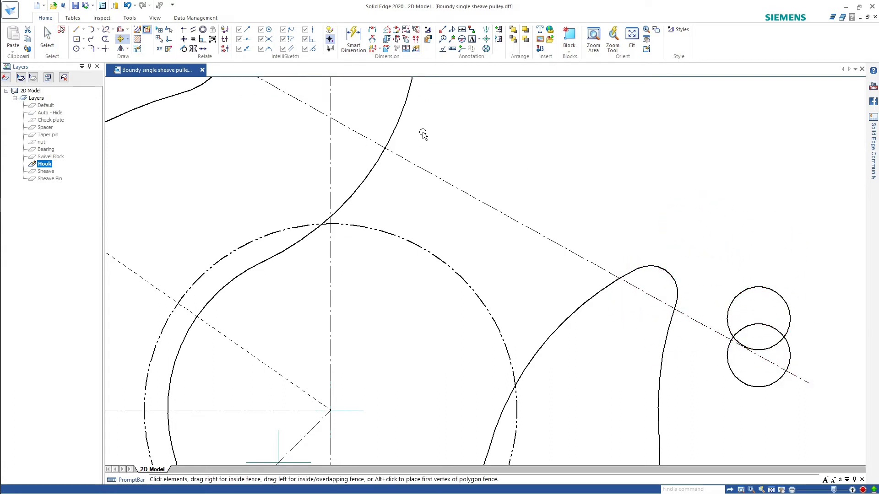
{"action": "left_click", "coordinate": [742, 294]}
{"action": "key", "text": "Delete"}
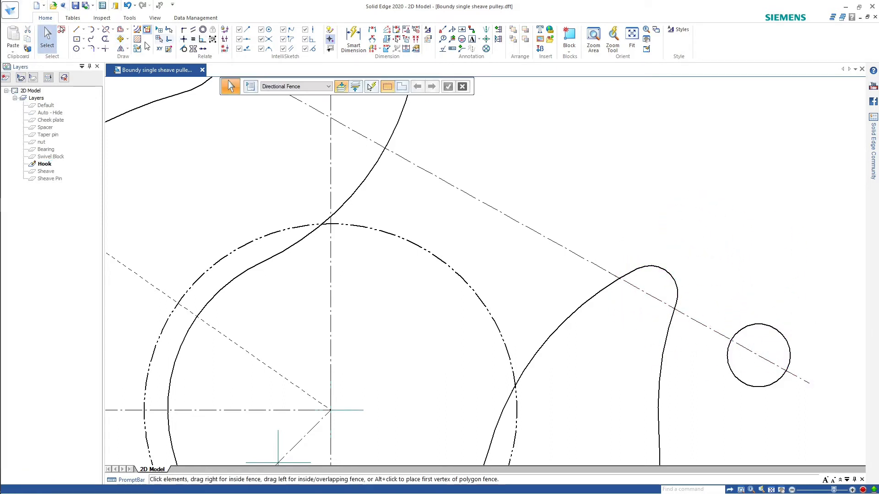
Step: Hatch the circle beyond the hook's tip with the Normal fill at 150° and 3.175 mm spacing
{"action": "left_click", "coordinate": [136, 39]}
{"action": "left_click", "coordinate": [757, 340]}
{"action": "scroll", "coordinate": [653, 323], "scroll_direction": "down", "scroll_amount": 3}
{"action": "scroll", "coordinate": [627, 381], "scroll_direction": "down", "scroll_amount": 2}
{"action": "scroll", "coordinate": [618, 293], "scroll_direction": "up", "scroll_amount": 1}
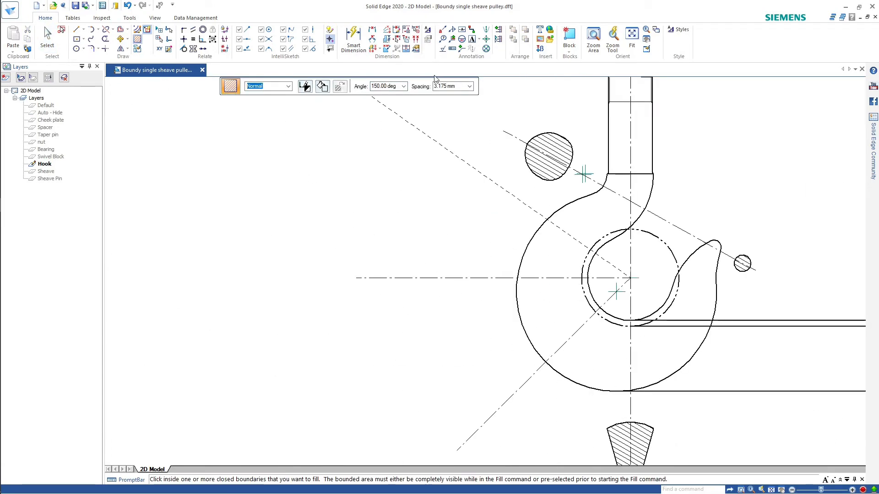
Step: Measure the distance between the hook's inner and outer curves along the diagonal centerline with the By 2 Points dimension, without placing it
{"action": "left_click", "coordinate": [372, 30]}
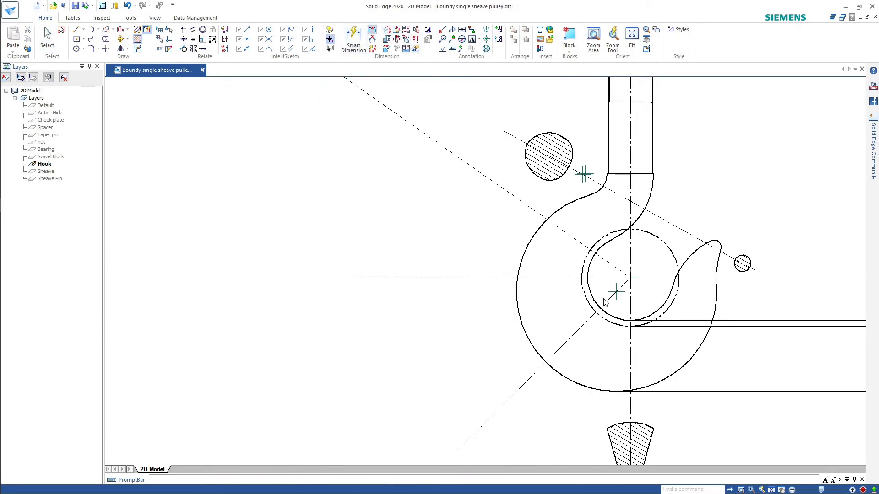
{"action": "scroll", "coordinate": [597, 316], "scroll_direction": "up", "scroll_amount": 4}
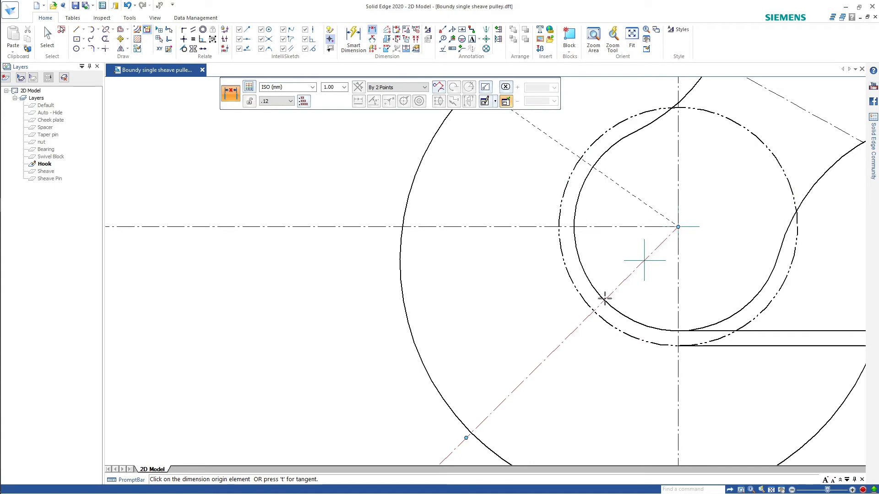
{"action": "left_click", "coordinate": [605, 301]}
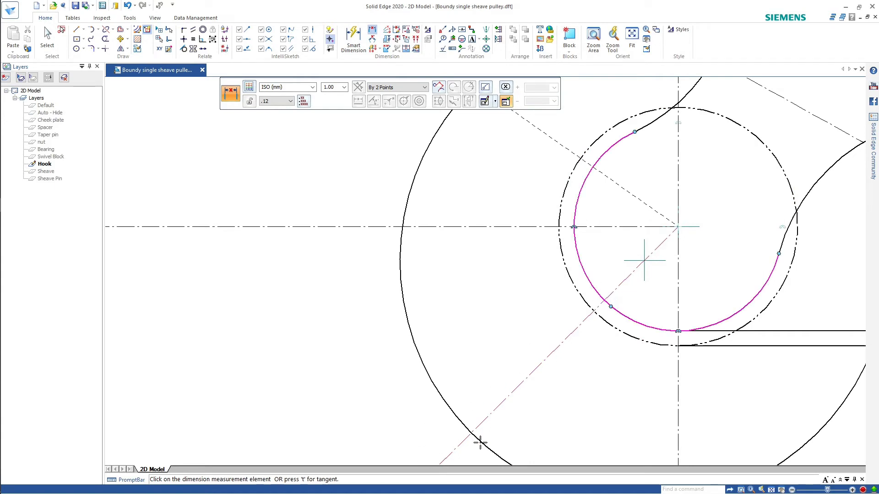
{"action": "scroll", "coordinate": [469, 433], "scroll_direction": "up", "scroll_amount": 3}
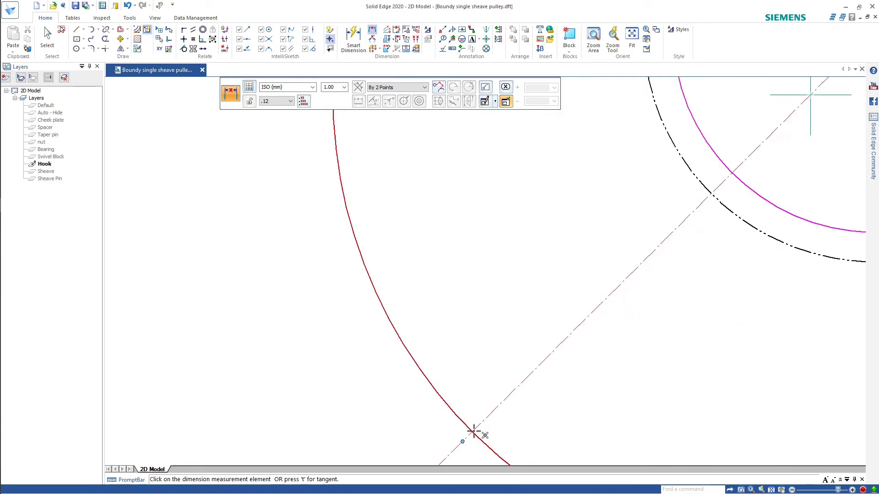
{"action": "left_click", "coordinate": [472, 431]}
{"action": "right_click", "coordinate": [477, 360]}
{"action": "scroll", "coordinate": [551, 308], "scroll_direction": "down", "scroll_amount": 3}
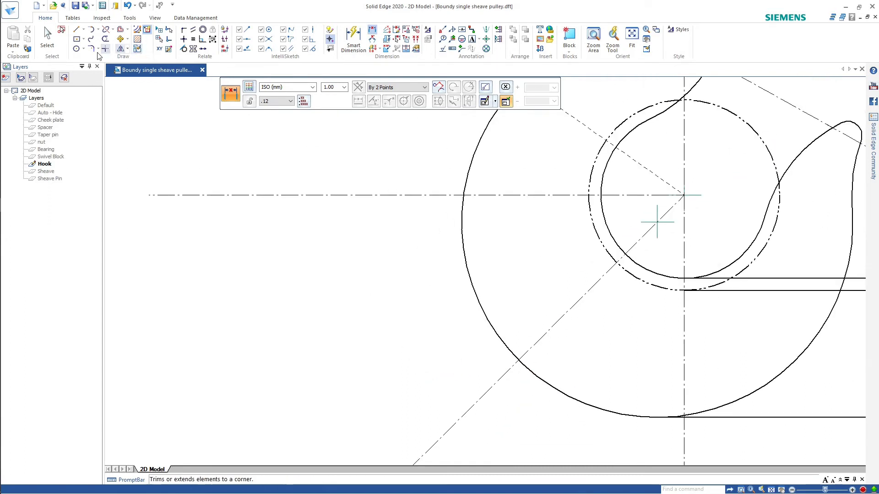
Step: Draw two overlapping 76 mm diameter circles centered on the diagonal centerline outside the hook's outer curve
{"action": "left_click", "coordinate": [76, 49]}
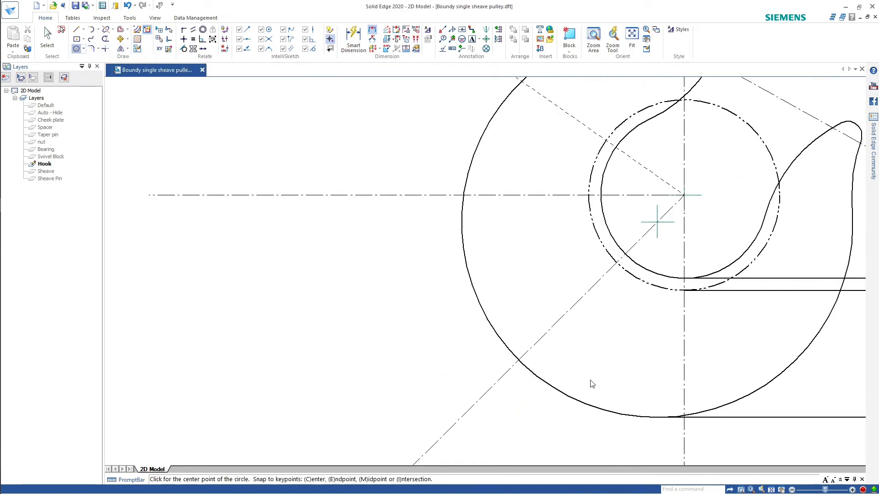
{"action": "scroll", "coordinate": [552, 377], "scroll_direction": "down", "scroll_amount": 3}
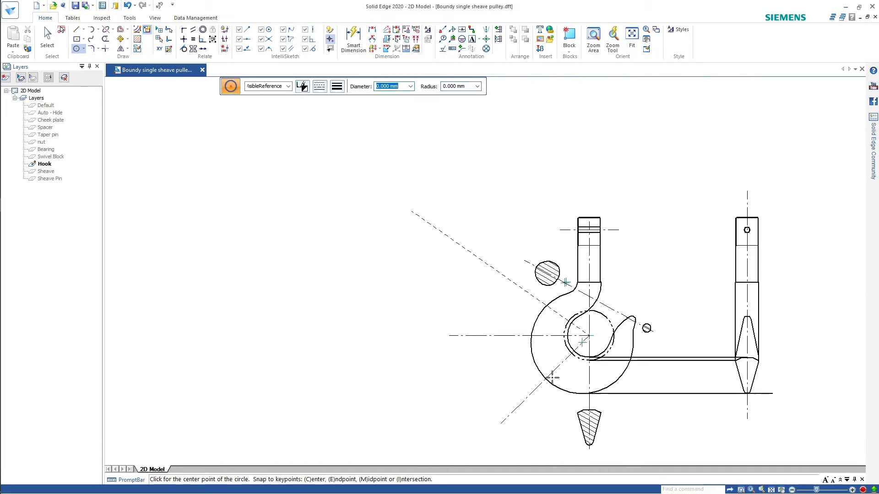
{"action": "left_click", "coordinate": [528, 395]}
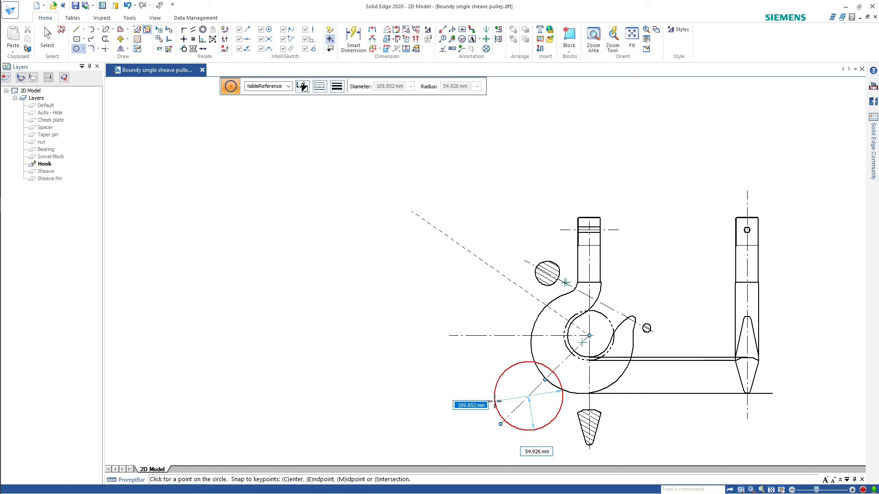
{"action": "type", "text": "76"}
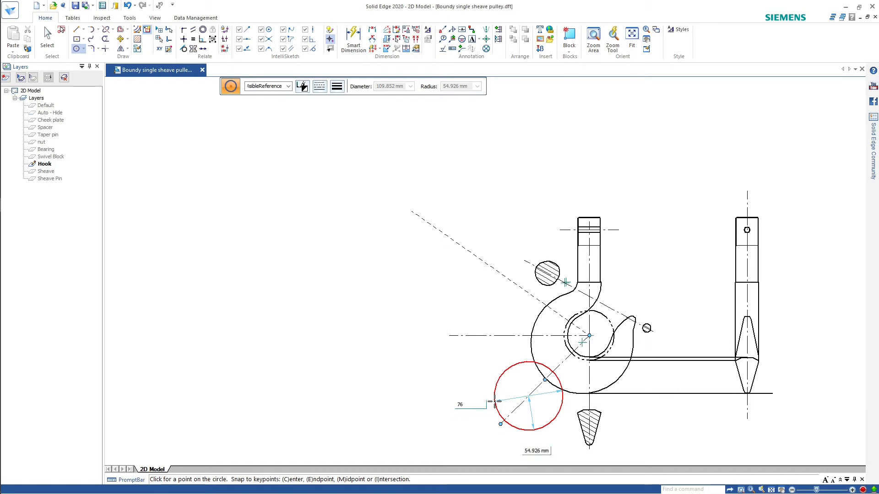
{"action": "key", "text": "Return"}
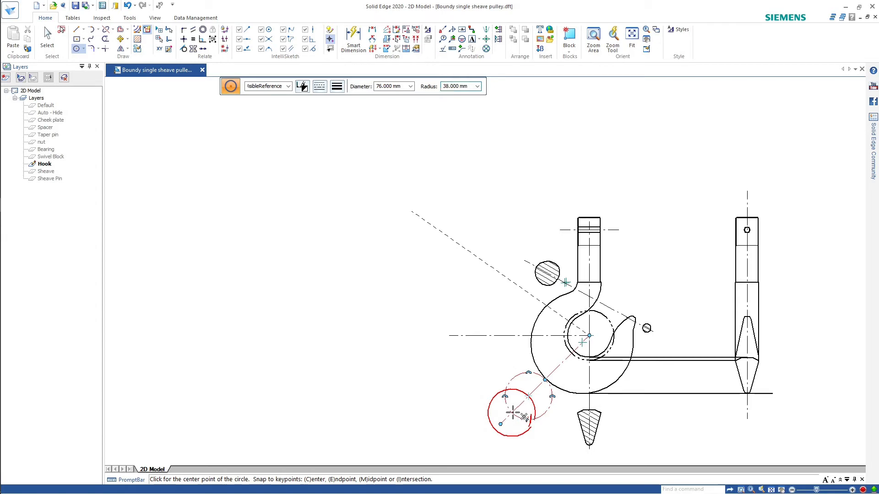
{"action": "left_click", "coordinate": [512, 413]}
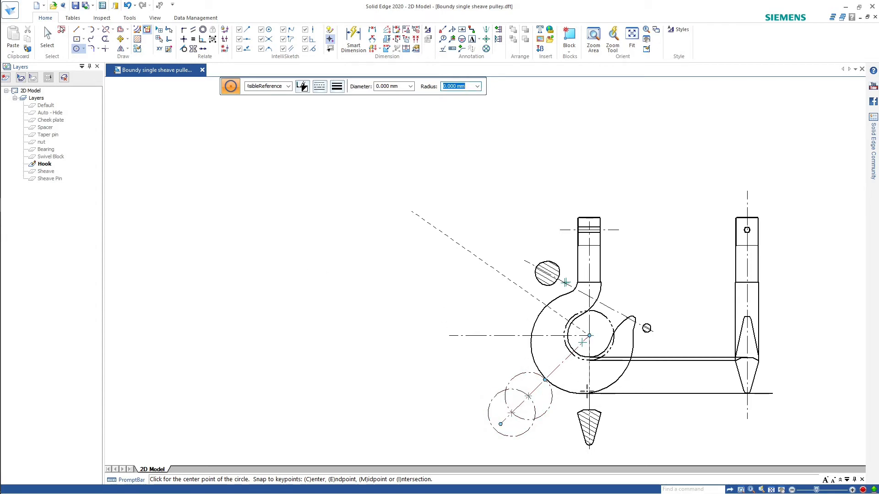
{"action": "scroll", "coordinate": [515, 406], "scroll_direction": "up", "scroll_amount": 4}
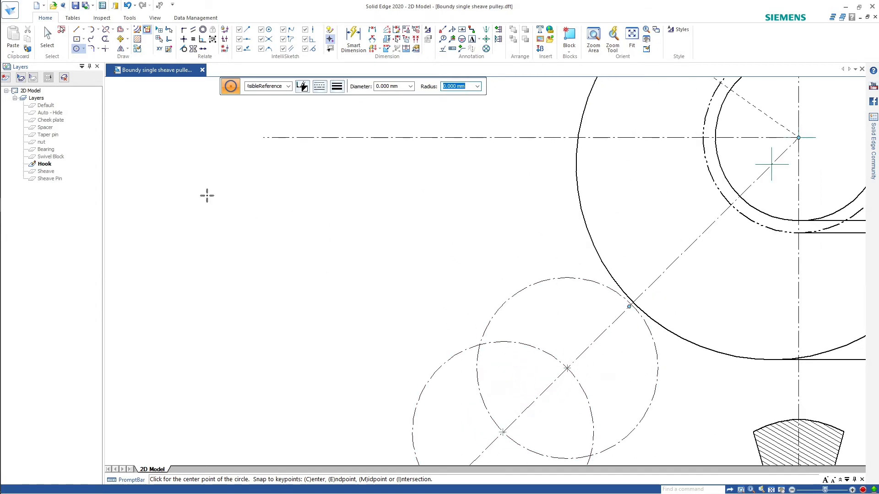
{"action": "left_click", "coordinate": [76, 29]}
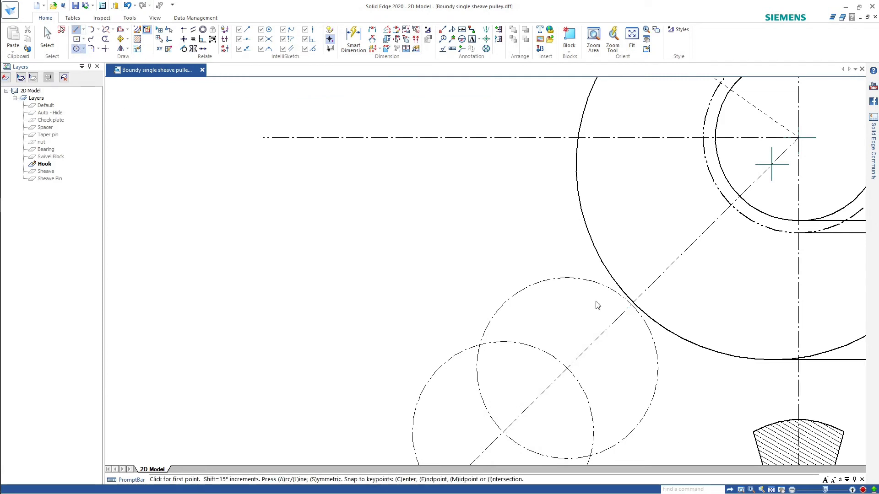
{"action": "left_click", "coordinate": [597, 282]}
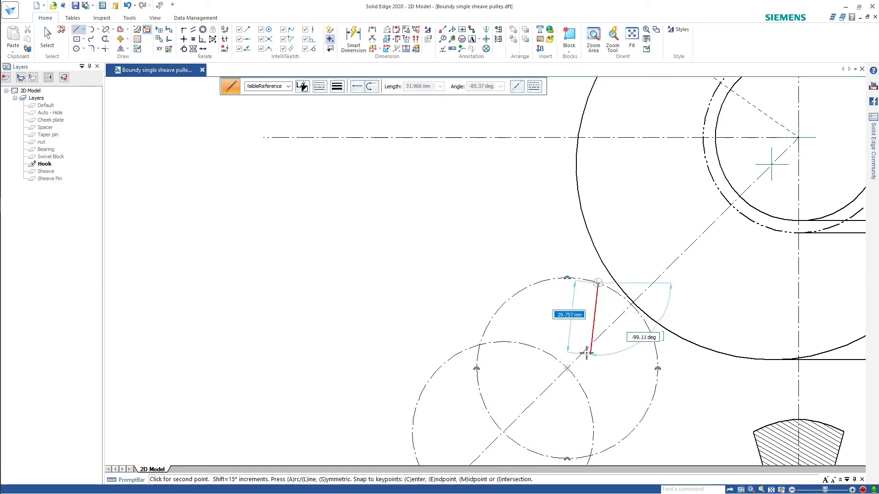
Step: Delete the 76 mm circle nearer the hook, keeping the one farther along the diagonal centerline
{"action": "left_click", "coordinate": [47, 38]}
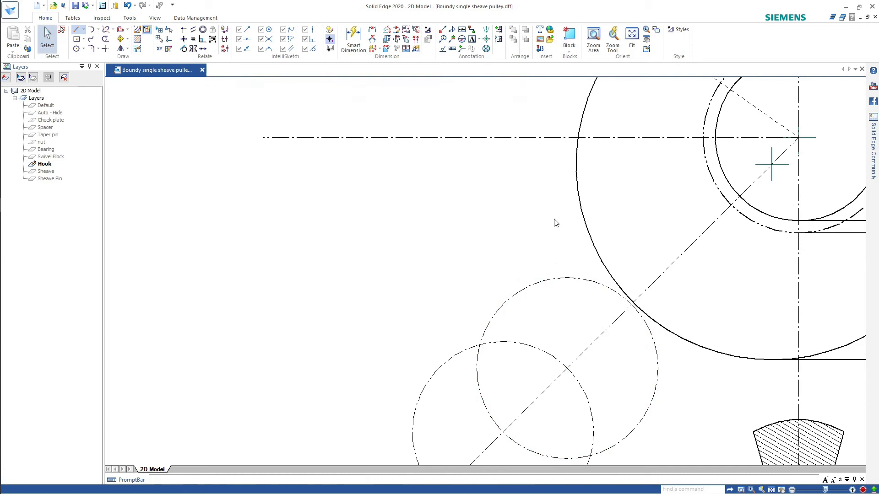
{"action": "left_click", "coordinate": [602, 284]}
{"action": "key", "text": "Delete"}
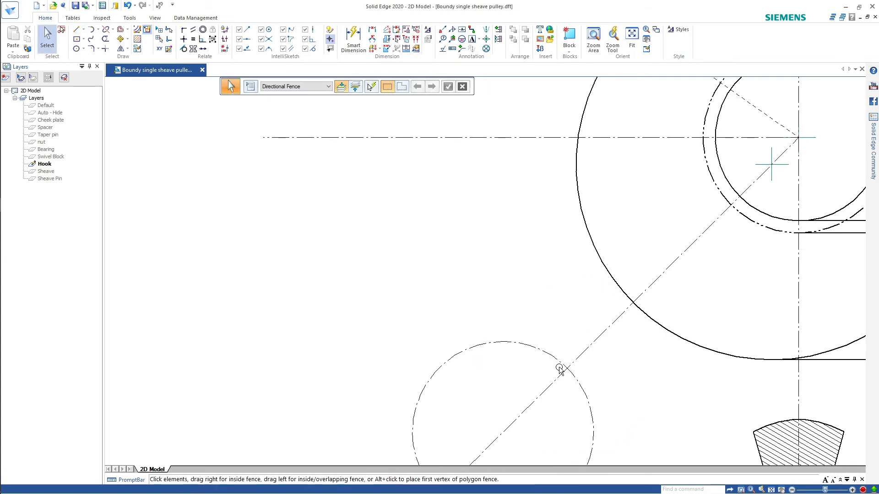
Step: Offset the diagonal centerline 19 mm to its upper side, and offset that copy 38 mm back across the diagonal
{"action": "scroll", "coordinate": [563, 370], "scroll_direction": "down", "scroll_amount": 3}
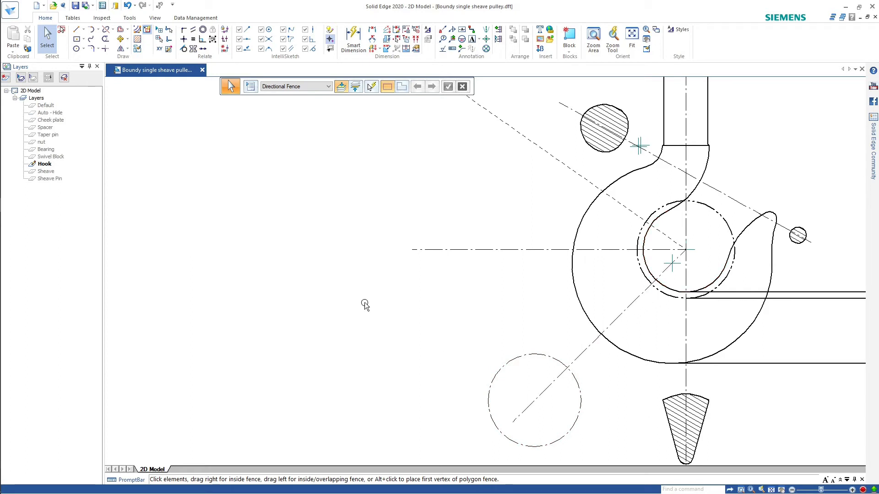
{"action": "left_click", "coordinate": [119, 29]}
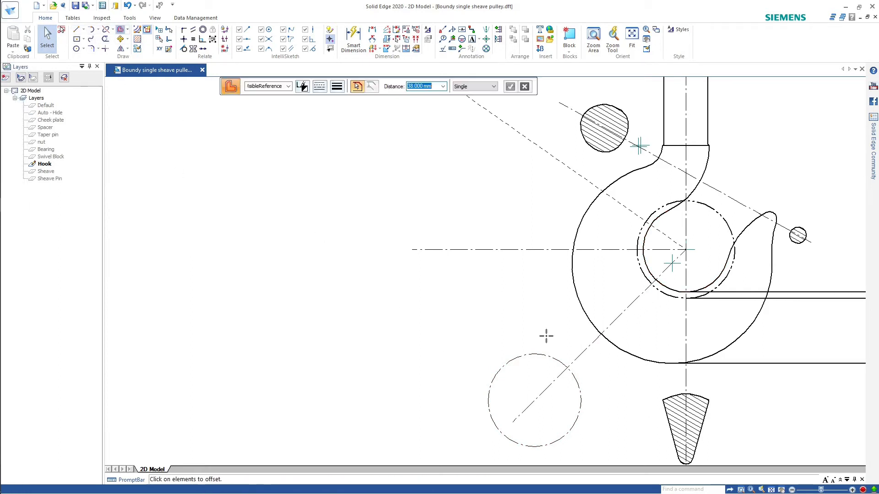
{"action": "left_click", "coordinate": [581, 355]}
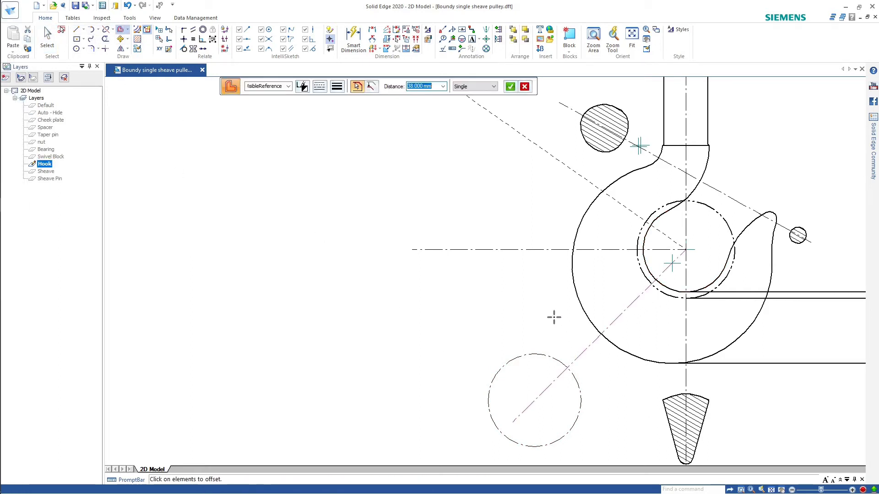
{"action": "type", "text": "19"}
{"action": "key", "text": "Return"}
{"action": "left_click", "coordinate": [532, 309]}
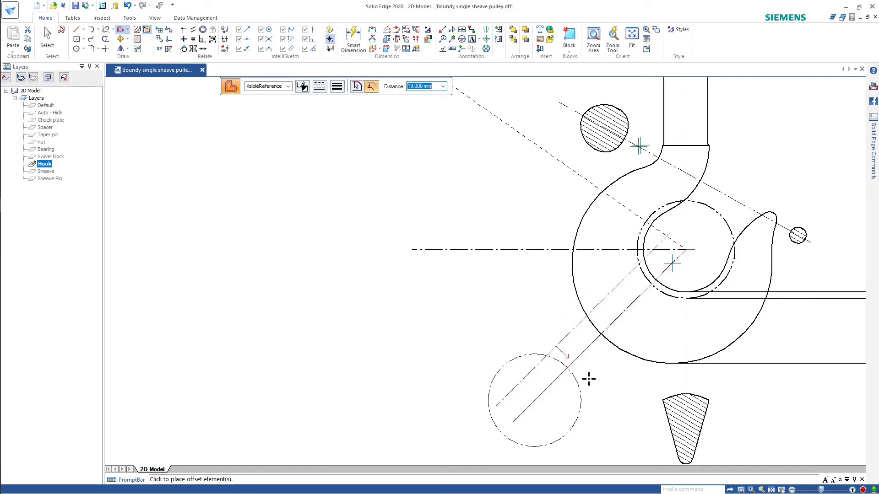
{"action": "type", "text": "38"}
{"action": "key", "text": "Return"}
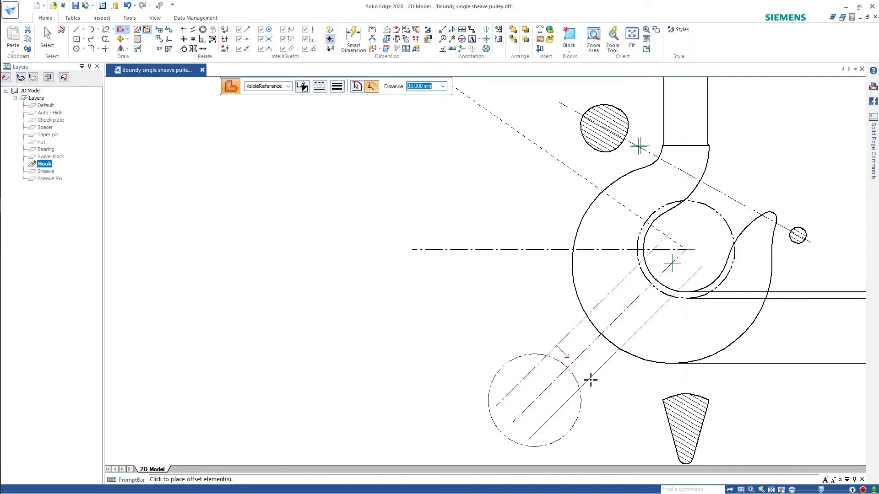
{"action": "left_click", "coordinate": [611, 398]}
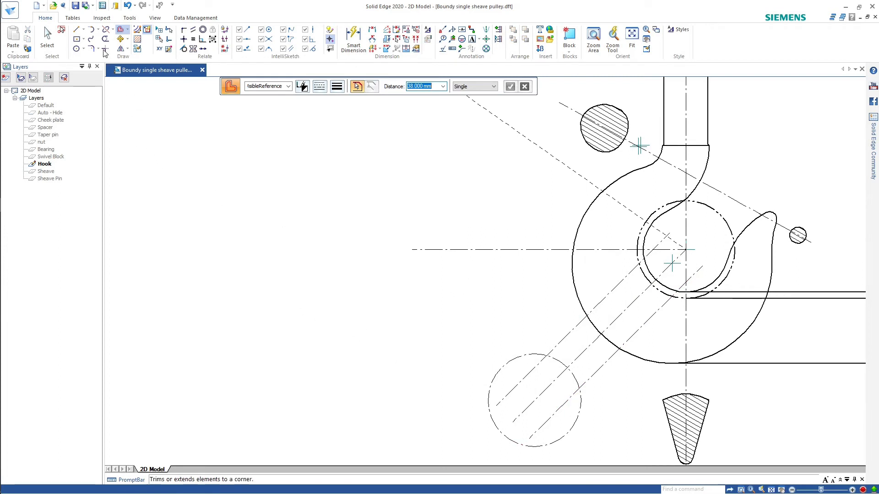
Step: Draw a 126 mm diameter circle centered where the 76 mm circle crosses the diagonal centerline nearer the hook
{"action": "left_click", "coordinate": [76, 48]}
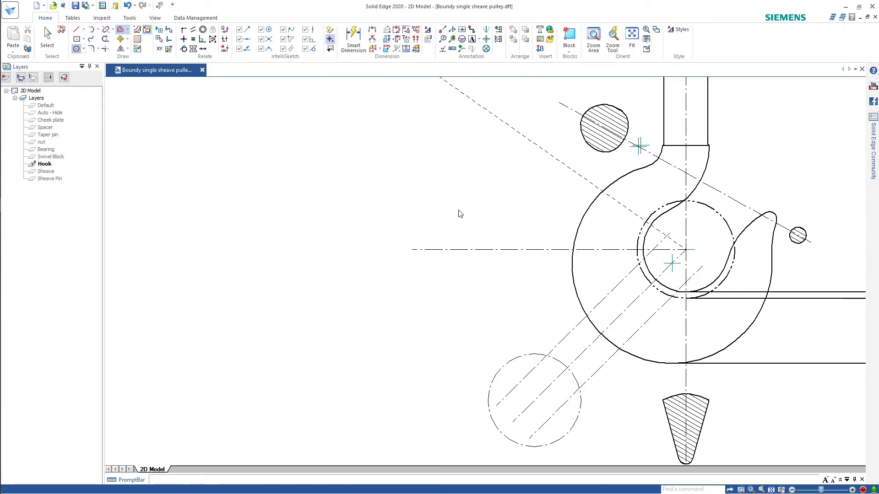
{"action": "scroll", "coordinate": [560, 365], "scroll_direction": "up", "scroll_amount": 3}
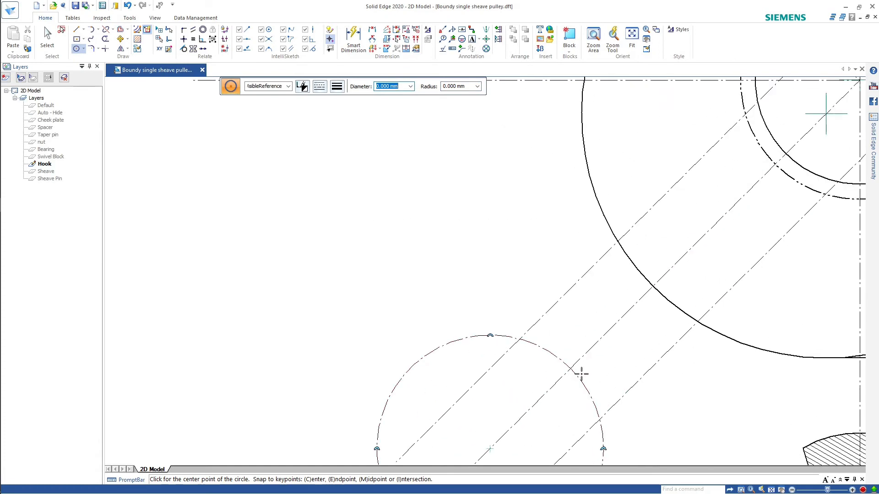
{"action": "left_click", "coordinate": [571, 369]}
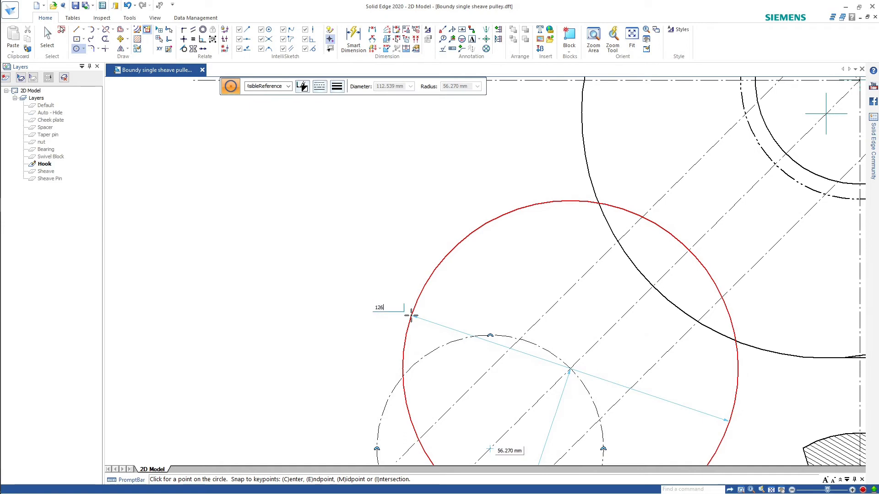
{"action": "key", "text": "Return"}
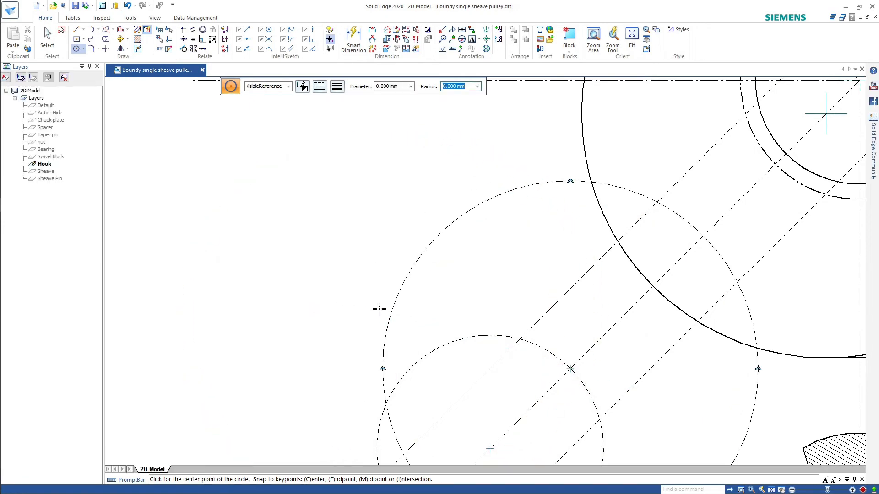
Step: Draw a 12 mm diameter circle at the 126 mm circle's lower crossing with the diagonal centerline, and another at that circle's upper centerline crossing
{"action": "scroll", "coordinate": [379, 309], "scroll_direction": "down", "scroll_amount": 3}
{"action": "scroll", "coordinate": [494, 407], "scroll_direction": "up", "scroll_amount": 2}
{"action": "scroll", "coordinate": [435, 369], "scroll_direction": "up", "scroll_amount": 3}
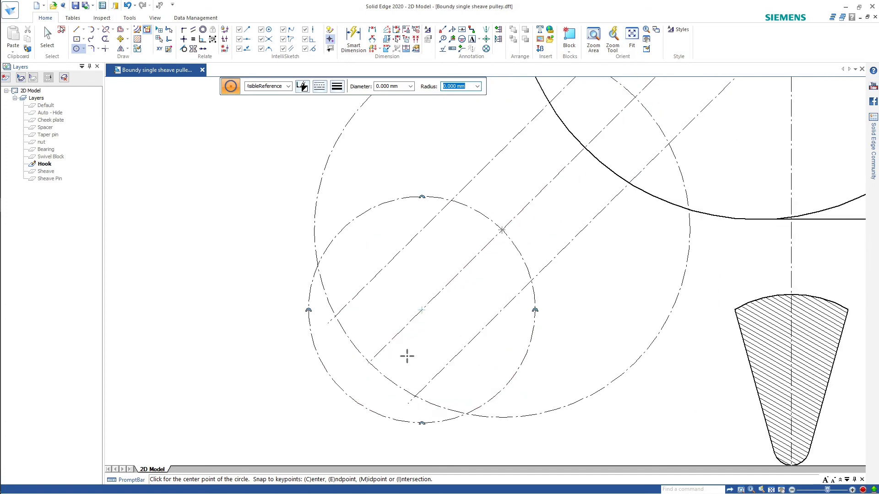
{"action": "scroll", "coordinate": [401, 356], "scroll_direction": "up", "scroll_amount": 3}
{"action": "scroll", "coordinate": [452, 381], "scroll_direction": "up", "scroll_amount": 3}
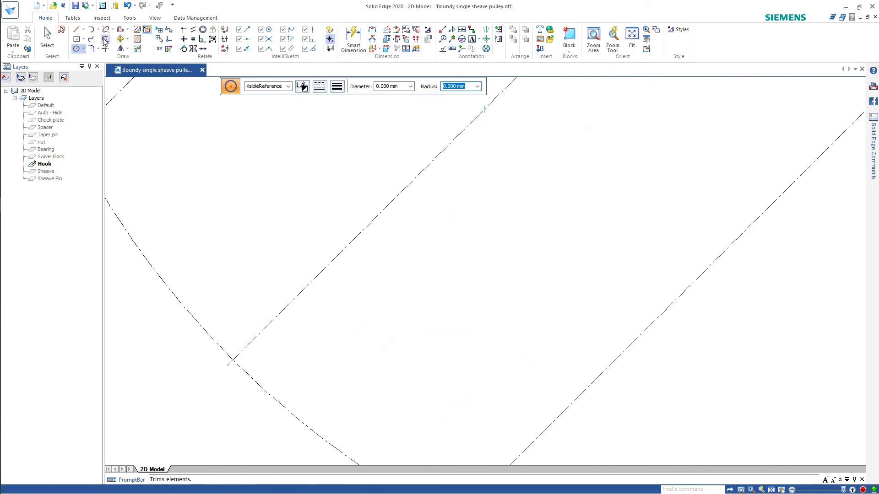
{"action": "left_click", "coordinate": [76, 49]}
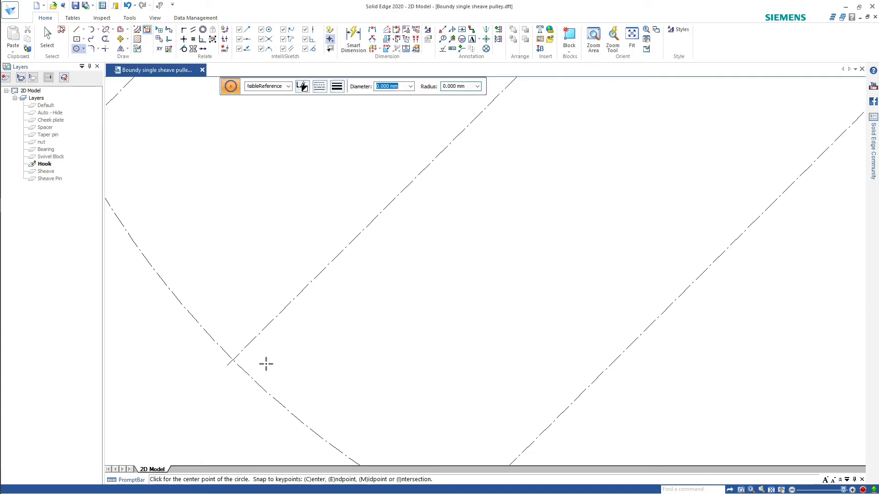
{"action": "left_click", "coordinate": [233, 360]}
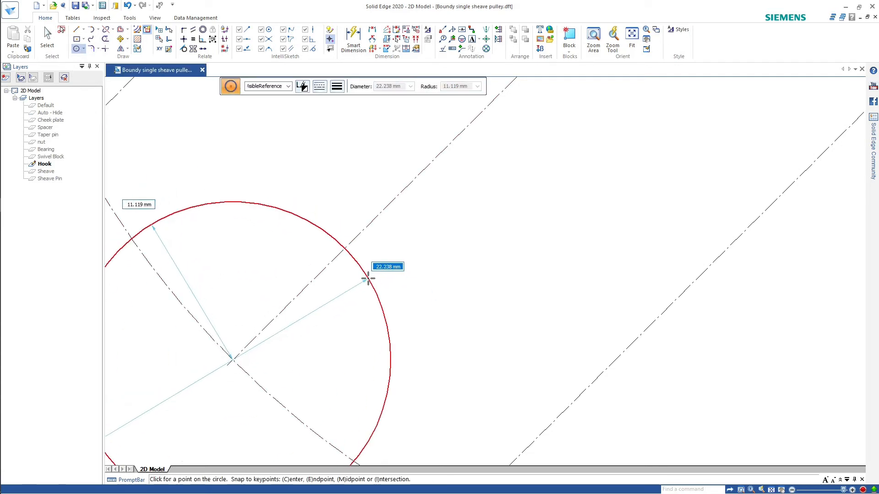
{"action": "type", "text": "12"}
{"action": "key", "text": "Return"}
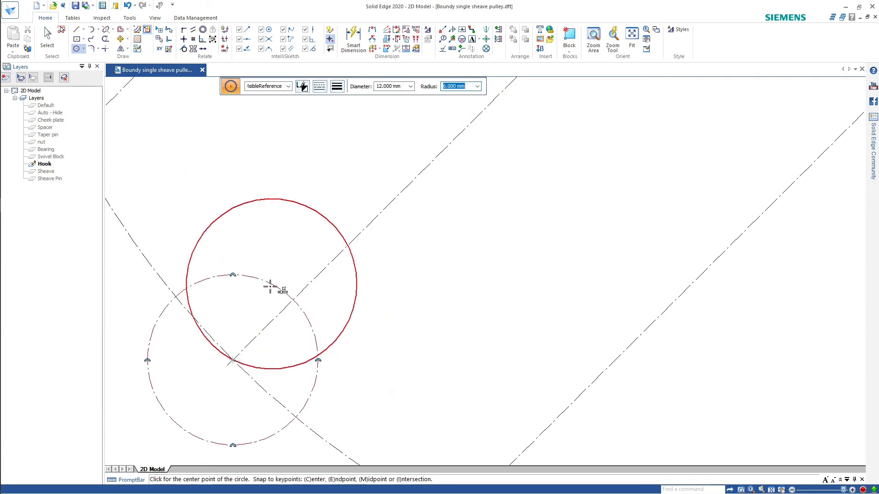
{"action": "left_click", "coordinate": [294, 300]}
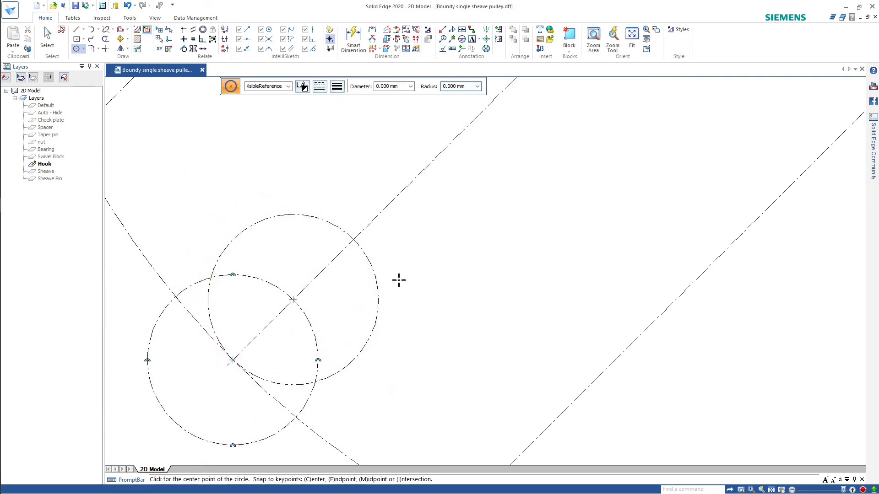
{"action": "scroll", "coordinate": [456, 268], "scroll_direction": "down", "scroll_amount": 3}
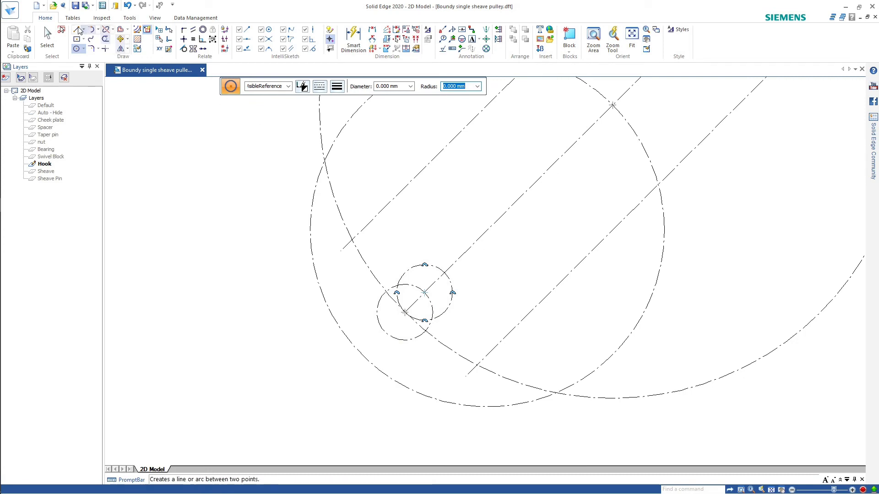
Step: Delete the lower 12 mm circle centered on the 126 mm circle, keeping the one inside it
{"action": "left_click", "coordinate": [47, 37]}
{"action": "left_click", "coordinate": [407, 342]}
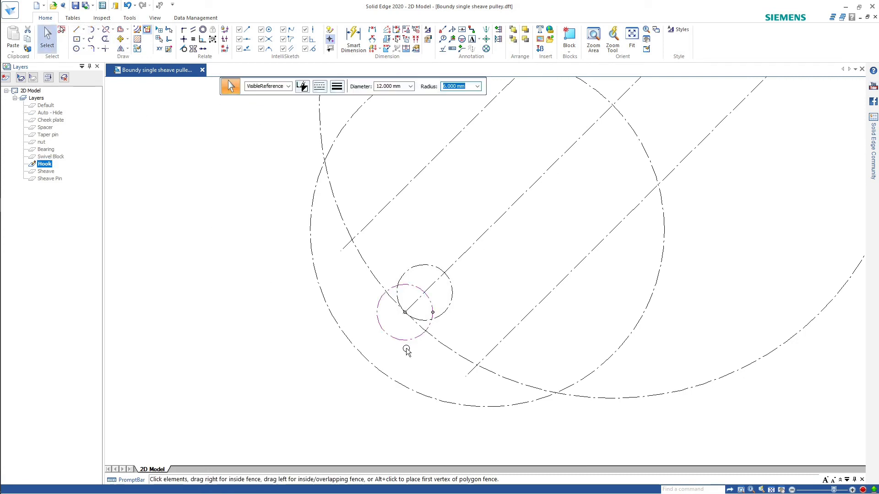
{"action": "key", "text": "Delete"}
Step: Draw two lines from the 76 mm circle's crossings with the offset centerlines, tangent to the 12 mm circle and extending slightly past it
{"action": "scroll", "coordinate": [459, 276], "scroll_direction": "down", "scroll_amount": 5}
{"action": "scroll", "coordinate": [475, 253], "scroll_direction": "up", "scroll_amount": 4}
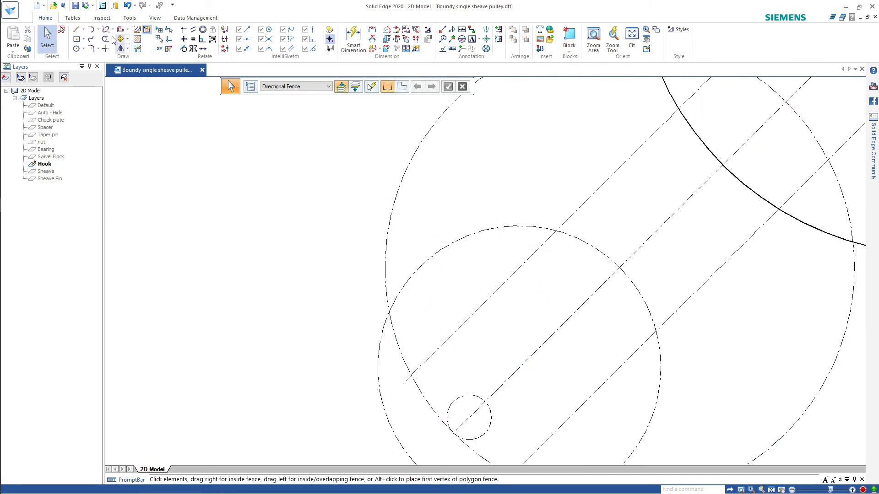
{"action": "left_click", "coordinate": [76, 29]}
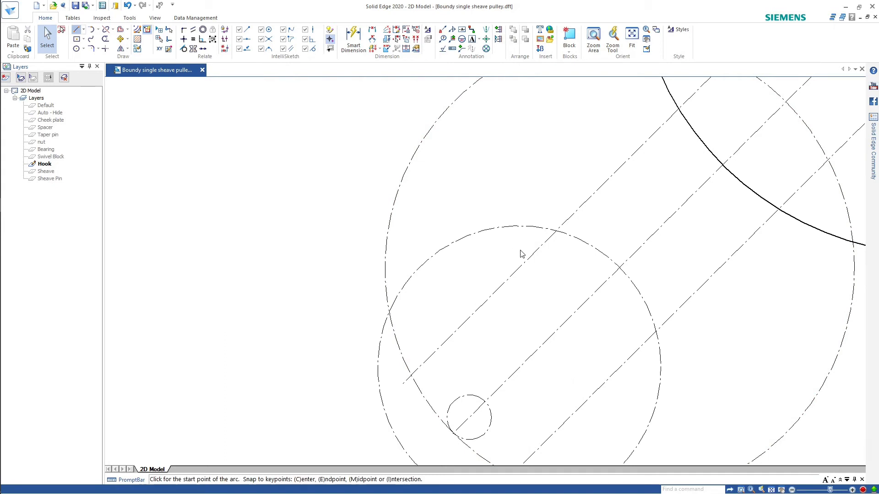
{"action": "left_click", "coordinate": [555, 231]}
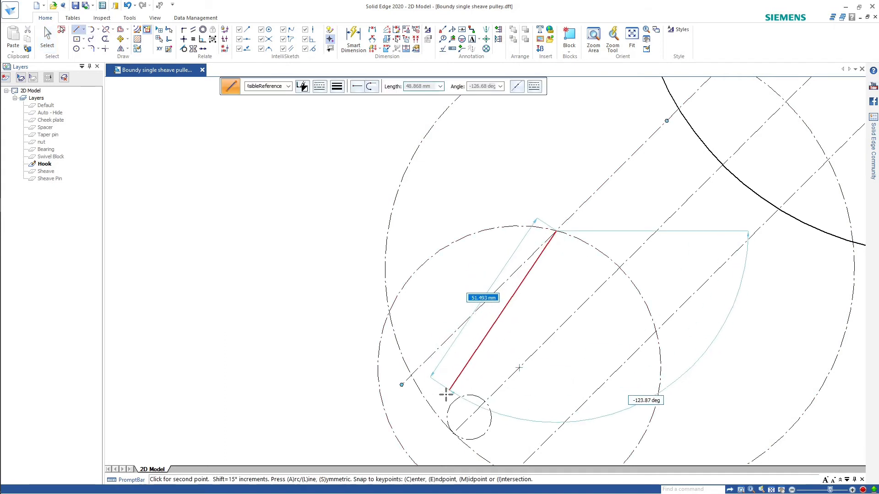
{"action": "left_click", "coordinate": [437, 428]}
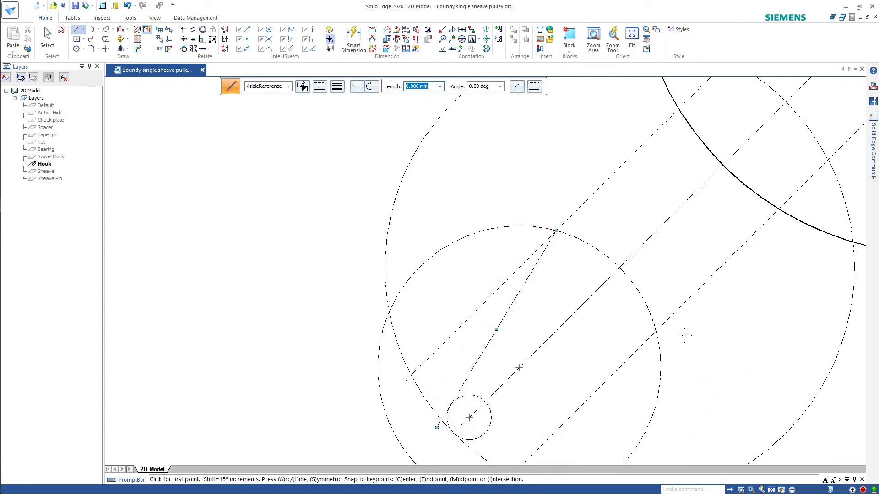
{"action": "left_click", "coordinate": [656, 330]}
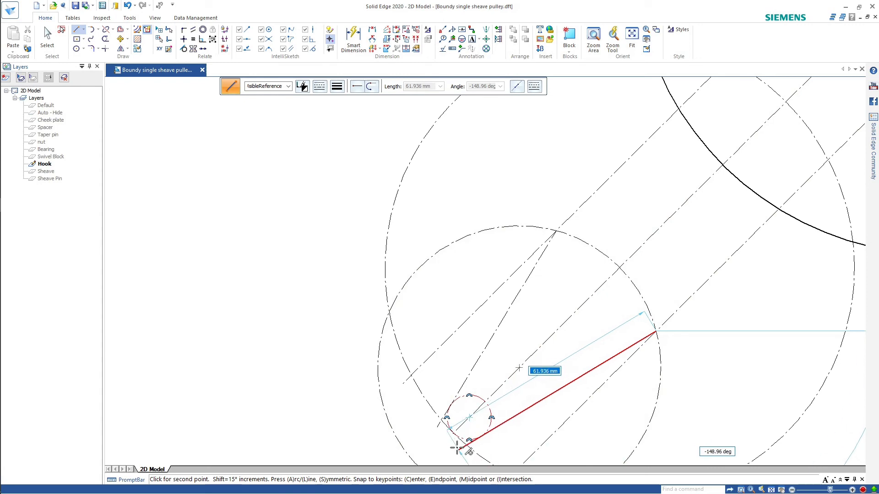
{"action": "left_click", "coordinate": [471, 440]}
Step: Trim the tangent line ends beyond the 12 mm circle and the 126 mm circle's arc below it
{"action": "scroll", "coordinate": [465, 443], "scroll_direction": "up", "scroll_amount": 1}
{"action": "scroll", "coordinate": [466, 442], "scroll_direction": "up", "scroll_amount": 2}
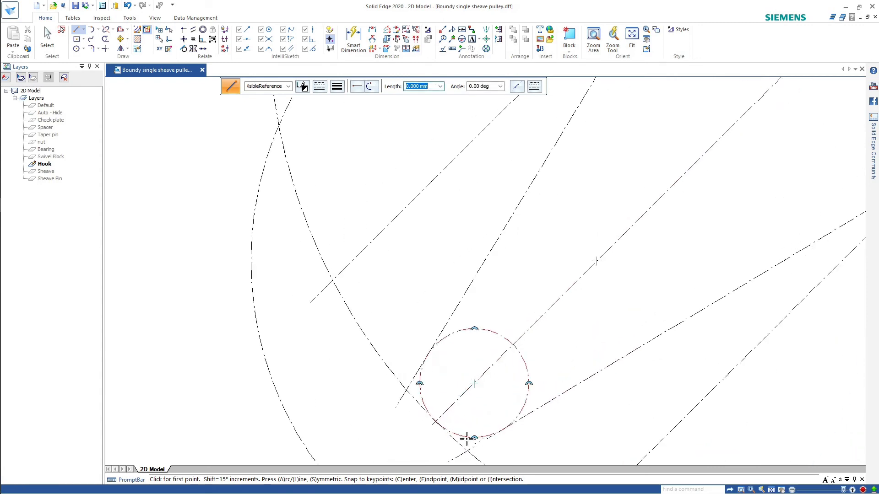
{"action": "left_click", "coordinate": [105, 39]}
{"action": "scroll", "coordinate": [465, 396], "scroll_direction": "up", "scroll_amount": 2}
{"action": "scroll", "coordinate": [504, 439], "scroll_direction": "down", "scroll_amount": 2}
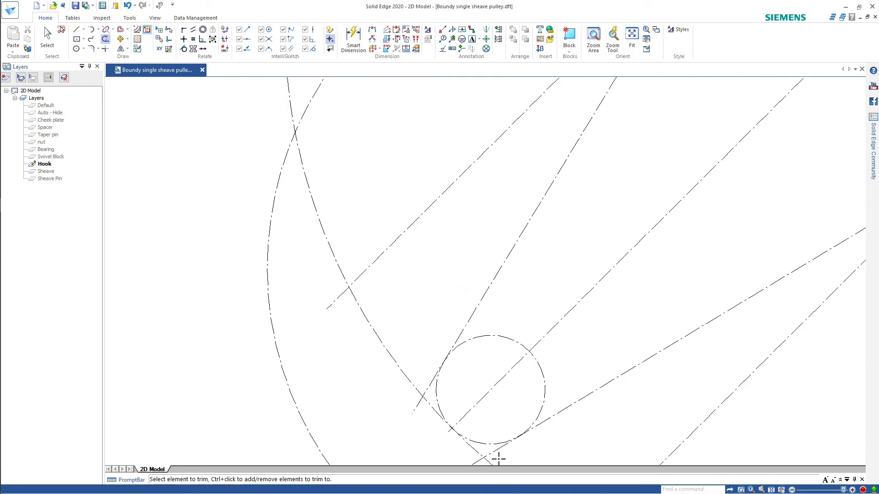
{"action": "left_click", "coordinate": [496, 453]}
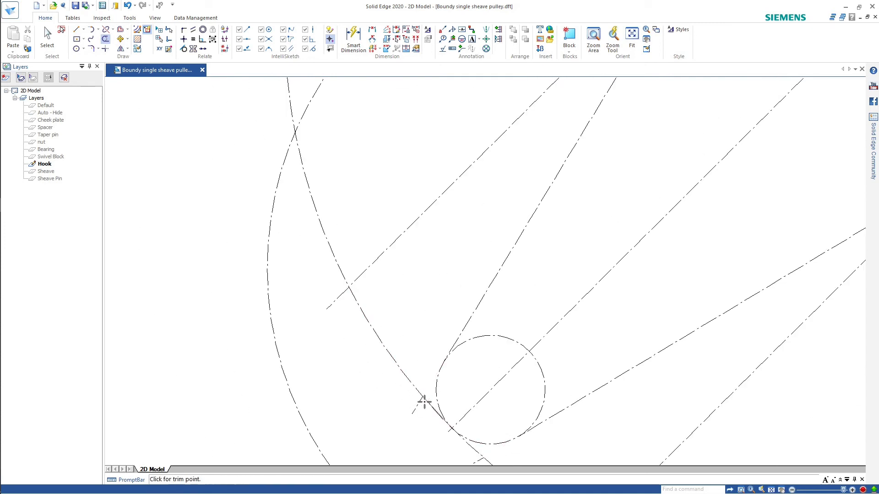
{"action": "mouse_move", "coordinate": [424, 407]}
{"action": "left_mouse_down"}
{"action": "mouse_move", "coordinate": [422, 387]}
{"action": "mouse_move", "coordinate": [426, 415]}
{"action": "left_mouse_up"}
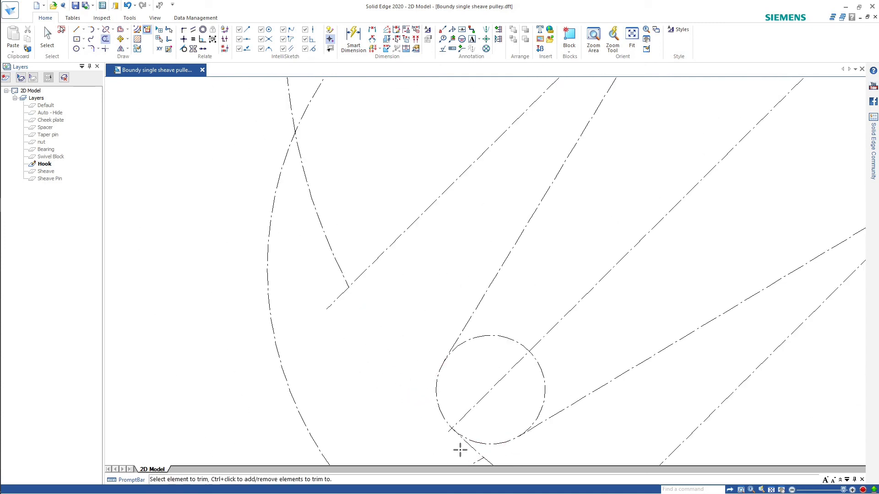
{"action": "left_click_drag", "start_coordinate": [458, 453], "coordinate": [475, 457]}
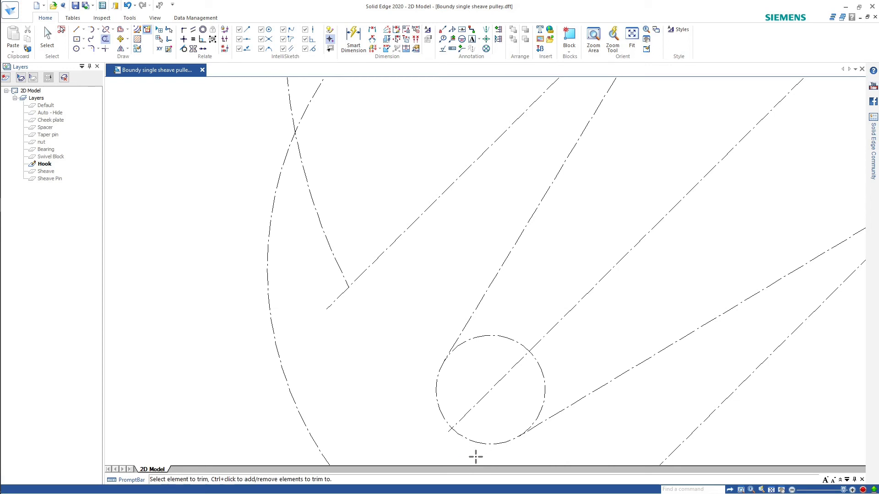
Step: Extend the diagonal centerline out to the 76 mm circle, and trim the arcs and offset line end on the section's upper-left side
{"action": "left_click", "coordinate": [112, 30]}
{"action": "left_click", "coordinate": [108, 51]}
{"action": "left_click", "coordinate": [479, 396]}
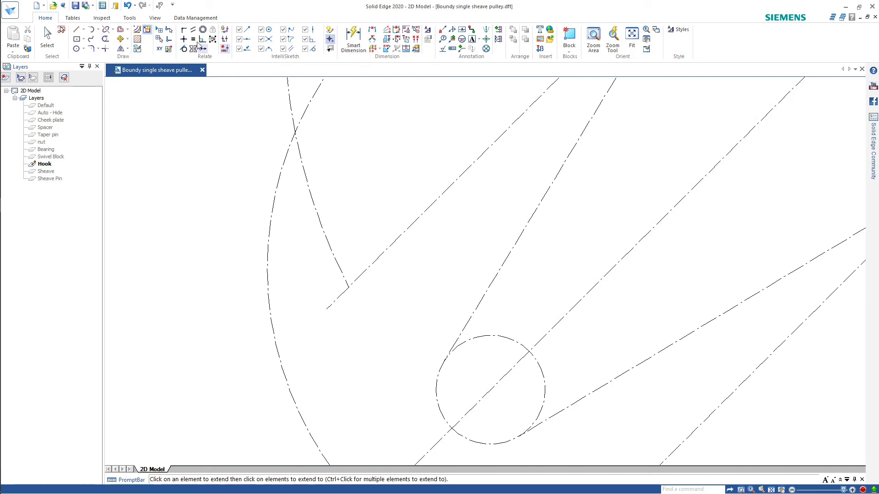
{"action": "left_click", "coordinate": [105, 39]}
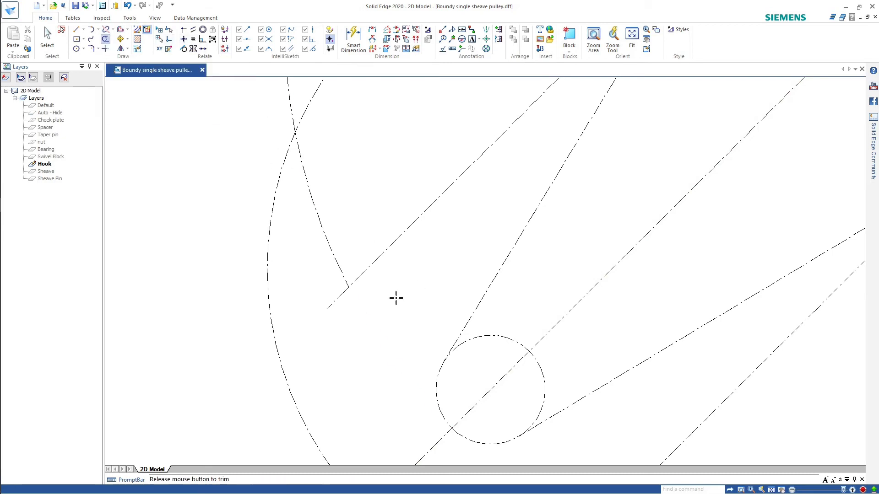
{"action": "left_click_drag", "start_coordinate": [232, 286], "coordinate": [232, 286]}
Step: Delete the remaining arc of the 126 mm circle and the lower offset line of the diagonal centerline
{"action": "scroll", "coordinate": [314, 210], "scroll_direction": "down", "scroll_amount": 6}
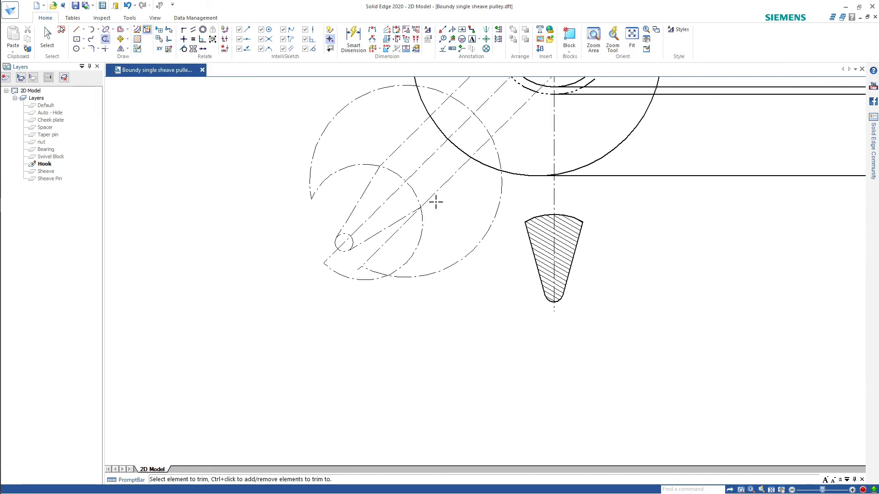
{"action": "key", "text": "Escape"}
{"action": "left_click_drag", "start_coordinate": [501, 249], "coordinate": [427, 183]}
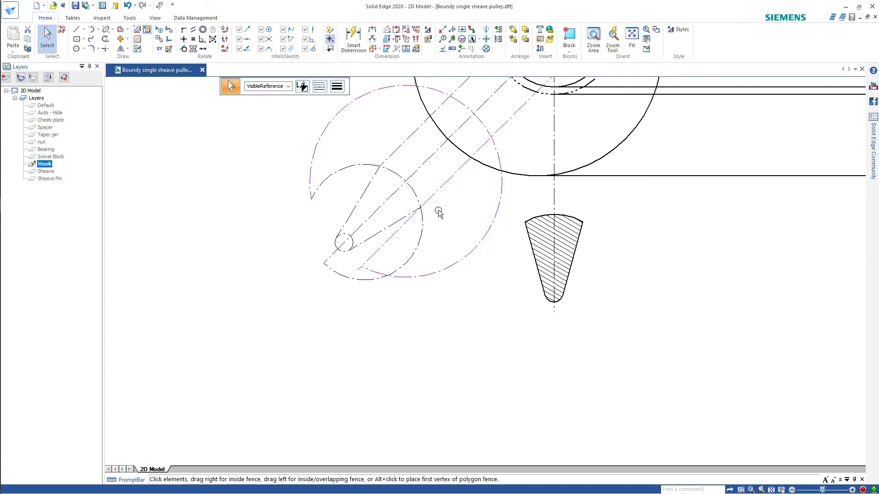
{"action": "key", "text": "Delete"}
{"action": "left_click", "coordinate": [348, 280]}
{"action": "key", "text": "Delete"}
{"action": "key", "text": "ctrl+z"}
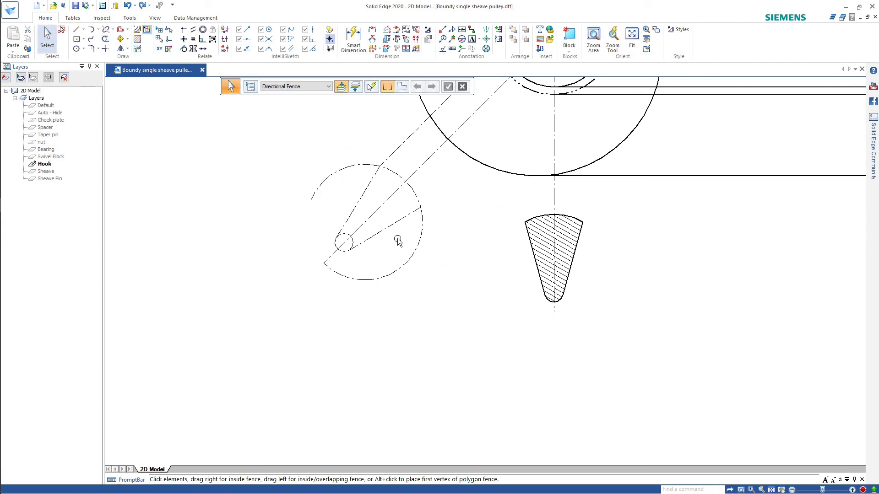
Step: Trim the 76 mm and 12 mm circles to the section's end arcs, and remove the upper offset line between the section and the hook
{"action": "left_click", "coordinate": [105, 38]}
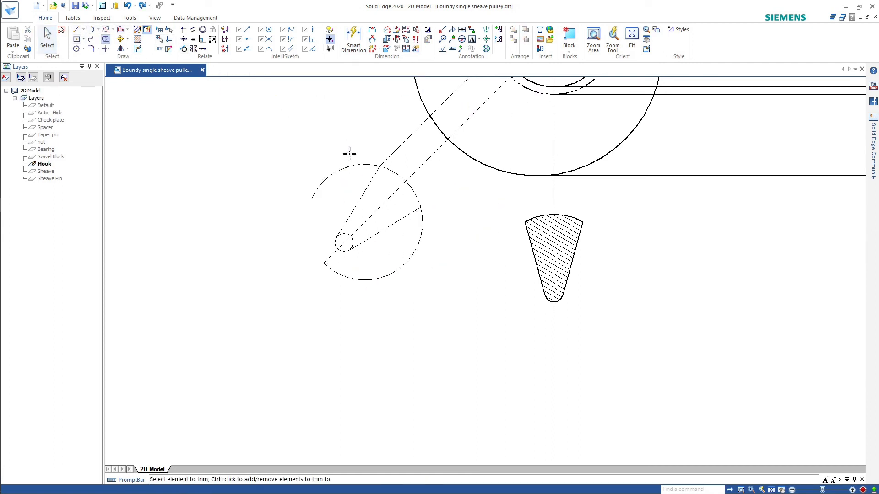
{"action": "left_click_drag", "start_coordinate": [445, 225], "coordinate": [401, 232]}
{"action": "left_click_drag", "start_coordinate": [386, 140], "coordinate": [396, 154]}
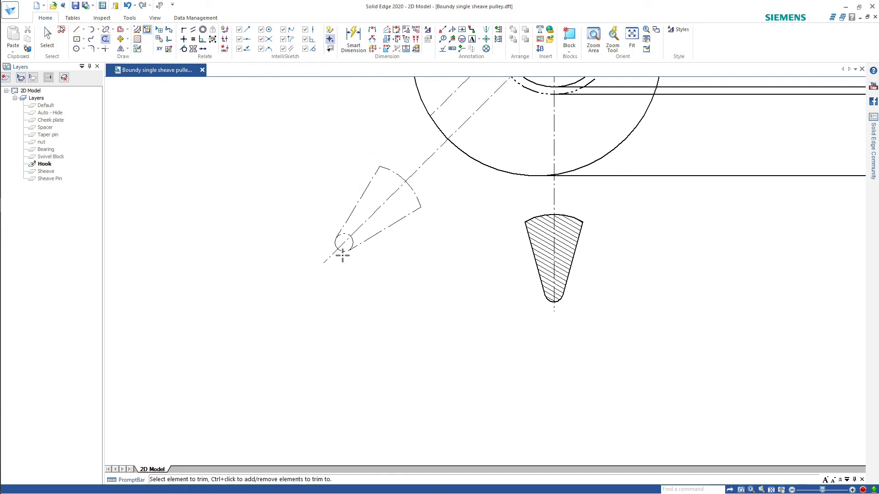
{"action": "mouse_move", "coordinate": [343, 255]}
{"action": "left_mouse_down"}
{"action": "mouse_move", "coordinate": [361, 233]}
{"action": "mouse_move", "coordinate": [349, 233]}
{"action": "left_mouse_up"}
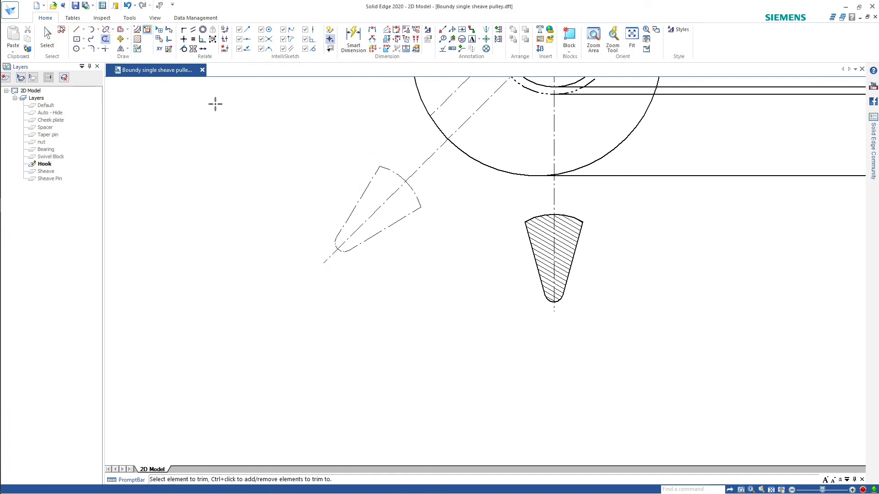
Step: Change the diagonal section's outline to a continuous line type with a heavier line width
{"action": "key", "text": "Escape"}
{"action": "left_click_drag", "start_coordinate": [268, 140], "coordinate": [424, 268]}
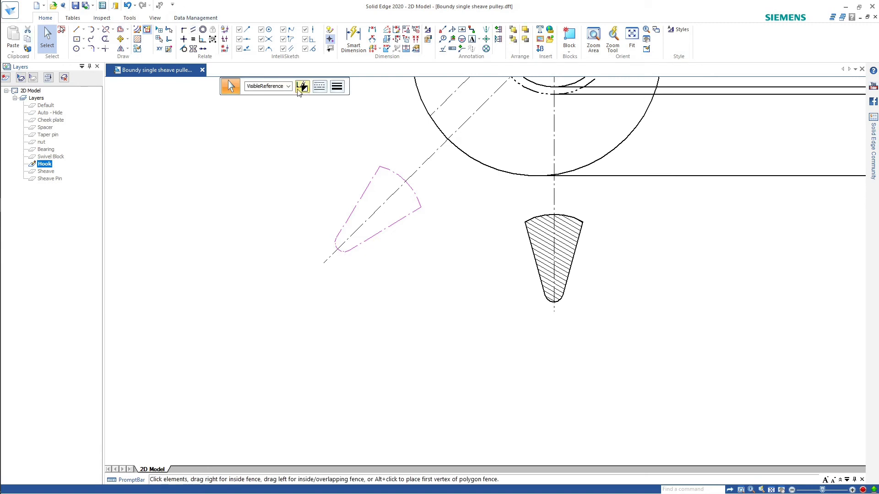
{"action": "left_click", "coordinate": [320, 86]}
{"action": "left_click", "coordinate": [339, 100]}
{"action": "left_click", "coordinate": [337, 86]}
{"action": "left_click", "coordinate": [351, 116]}
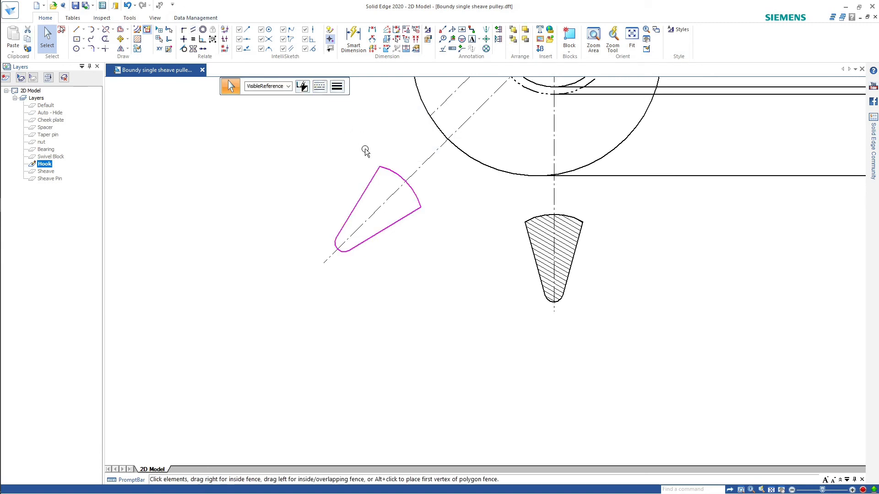
{"action": "left_click", "coordinate": [314, 96]}
Step: Hatch the diagonal section outline with the Normal fill at 150° and 3.175 mm spacing
{"action": "left_click", "coordinate": [137, 39]}
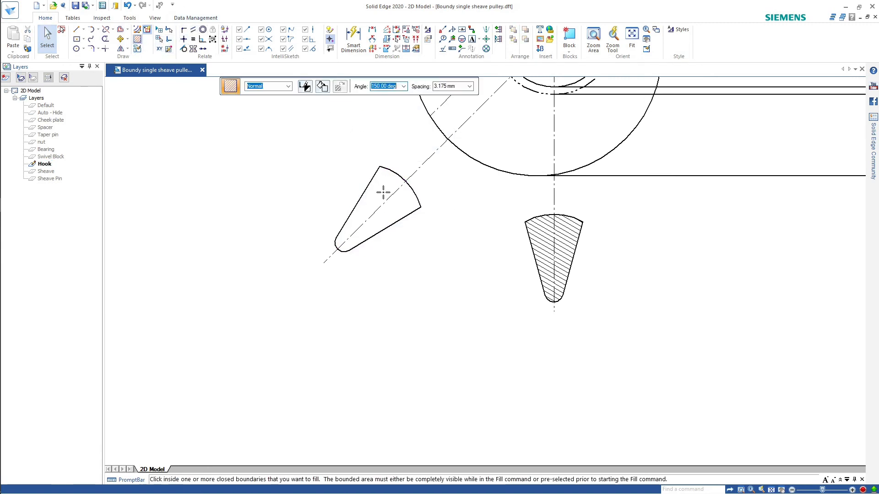
{"action": "left_click", "coordinate": [384, 190]}
{"action": "scroll", "coordinate": [515, 194], "scroll_direction": "down", "scroll_amount": 4}
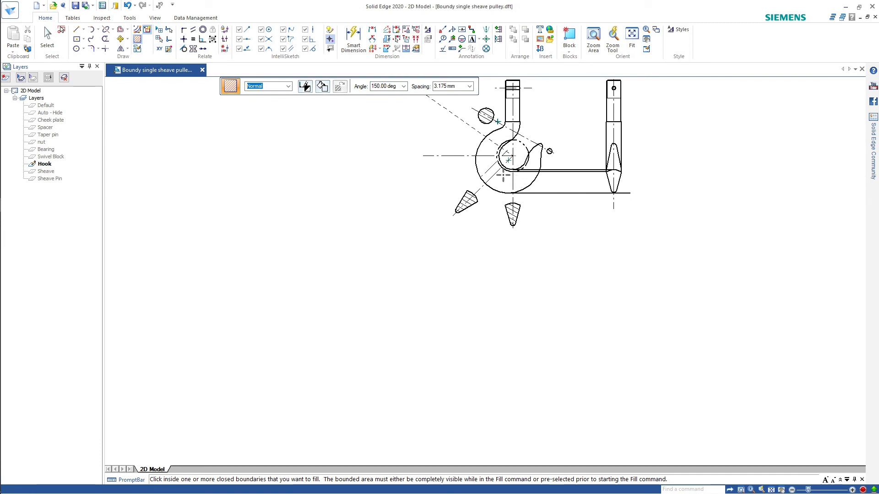
{"action": "scroll", "coordinate": [477, 145], "scroll_direction": "up", "scroll_amount": 5}
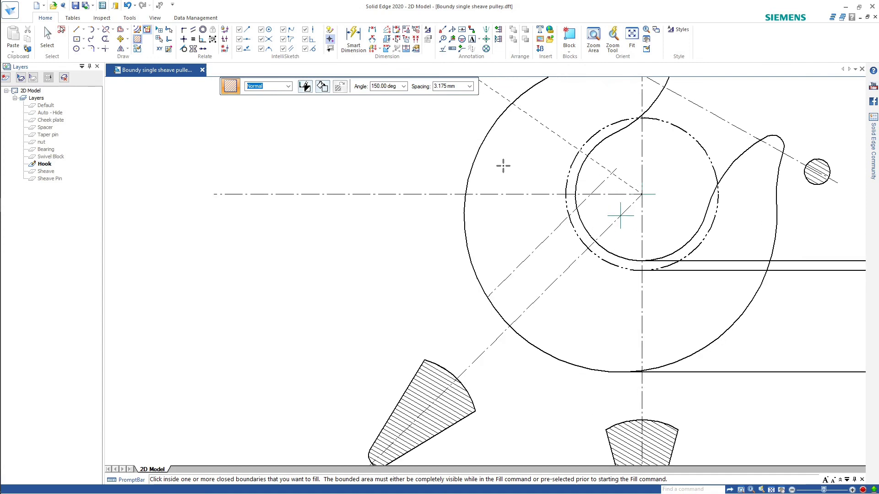
Step: Rotate a copy of the diagonal section's wide end arc about the hook centre onto the horizontal centerline, and delete the leftover construction lines across the hook
{"action": "scroll", "coordinate": [503, 165], "scroll_direction": "down", "scroll_amount": 2}
{"action": "left_click", "coordinate": [120, 48]}
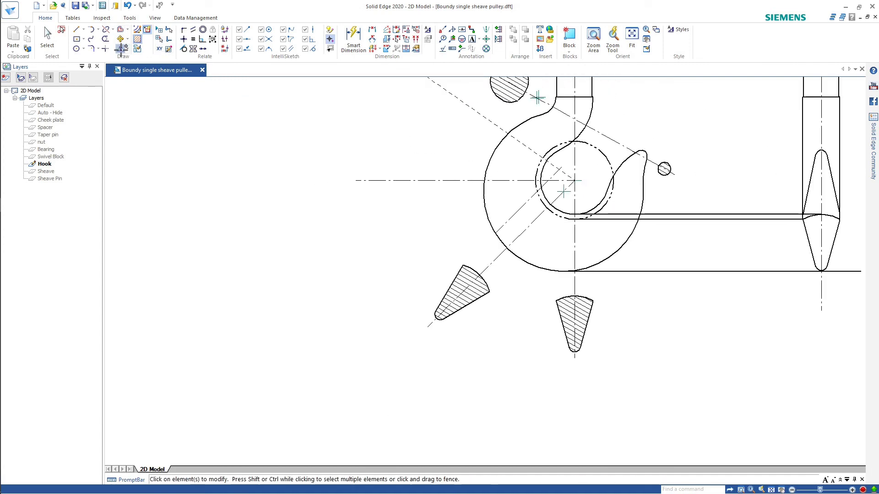
{"action": "left_click", "coordinate": [127, 49]}
{"action": "left_click", "coordinate": [128, 39]}
{"action": "left_click", "coordinate": [132, 49]}
{"action": "left_click_drag", "start_coordinate": [436, 245], "coordinate": [503, 316]}
{"action": "left_click", "coordinate": [574, 181]}
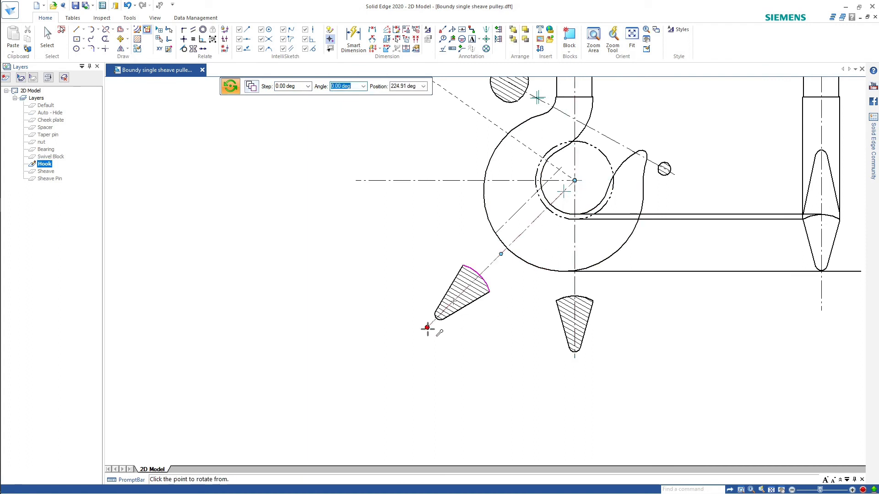
{"action": "left_click", "coordinate": [355, 180]}
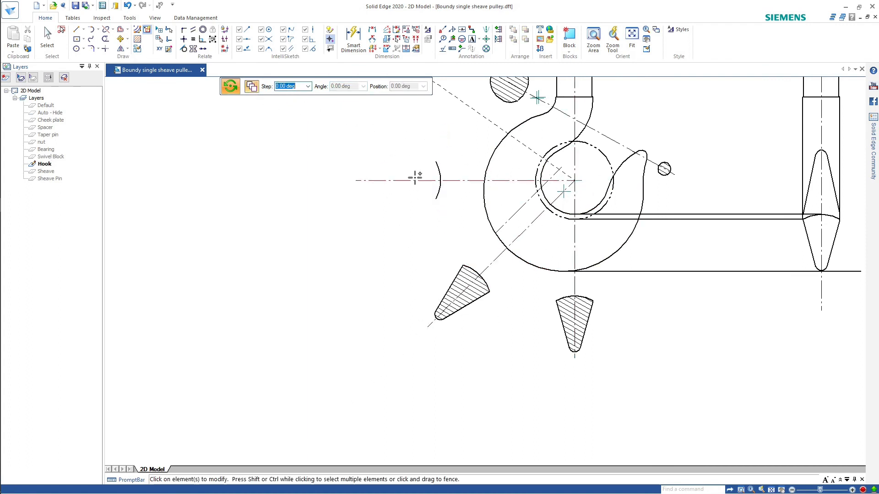
{"action": "key", "text": "Escape"}
{"action": "left_click", "coordinate": [517, 148]}
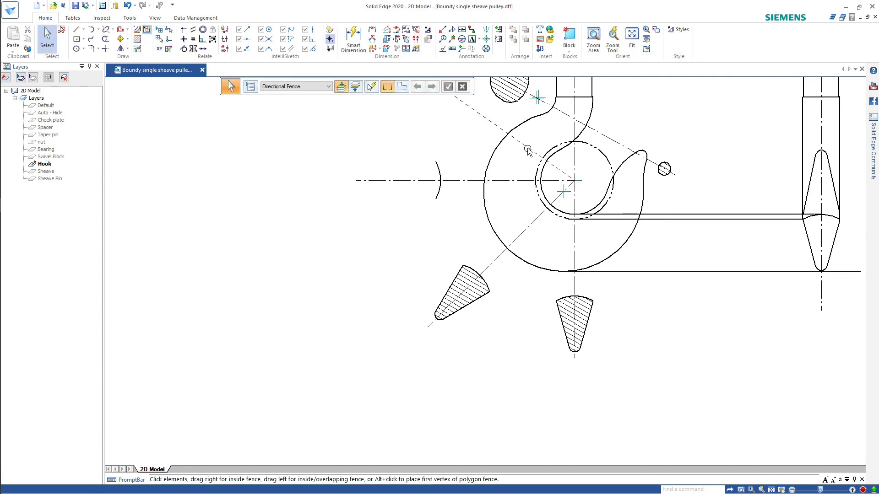
{"action": "key", "text": "Delete"}
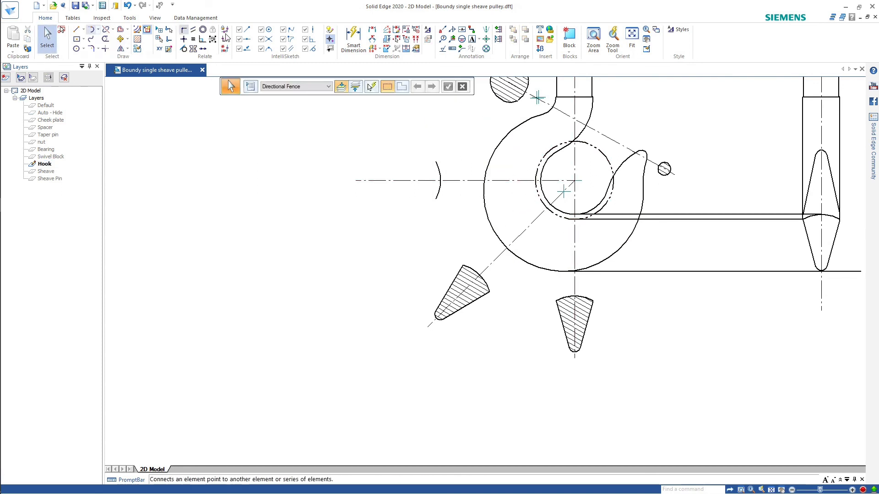
Step: Measure the hook's width along the horizontal centerline, from the outer edge to the inner edge
{"action": "left_click", "coordinate": [372, 29]}
{"action": "left_click", "coordinate": [484, 176]}
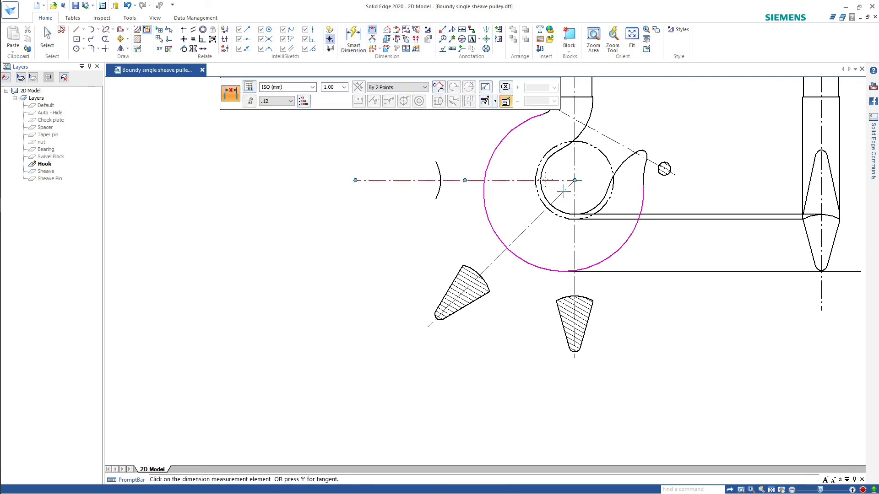
{"action": "left_click", "coordinate": [541, 180]}
{"action": "scroll", "coordinate": [513, 203], "scroll_direction": "up", "scroll_amount": 5}
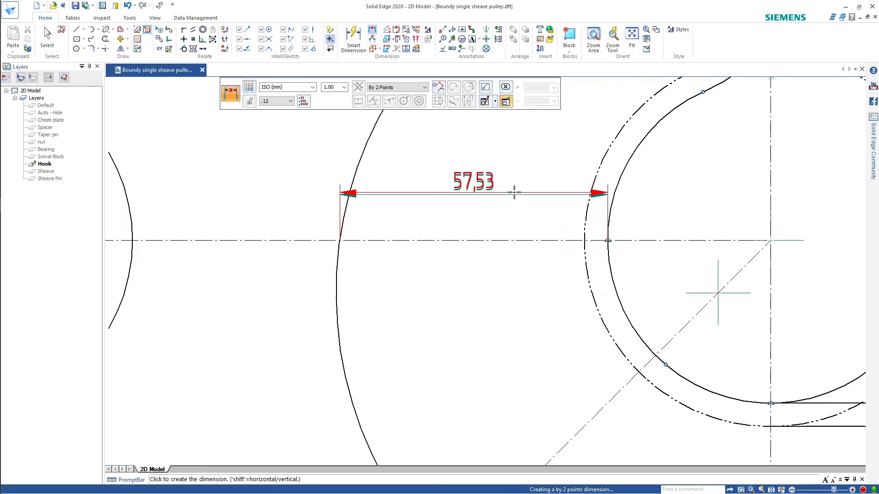
{"action": "left_click", "coordinate": [516, 194]}
{"action": "key", "text": "Escape"}
{"action": "scroll", "coordinate": [208, 165], "scroll_direction": "down", "scroll_amount": 4}
{"action": "scroll", "coordinate": [184, 163], "scroll_direction": "up", "scroll_amount": 3}
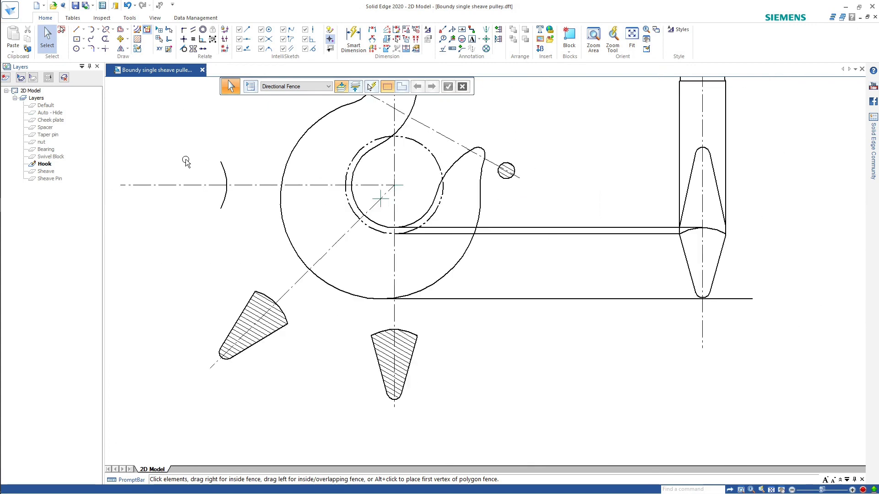
Step: Draw a 57.53 mm radius circle at the arc's midpoint, a 6 mm radius circle where it crosses the centerline, and an equal one just inside
{"action": "left_click", "coordinate": [76, 49]}
{"action": "left_click", "coordinate": [442, 224]}
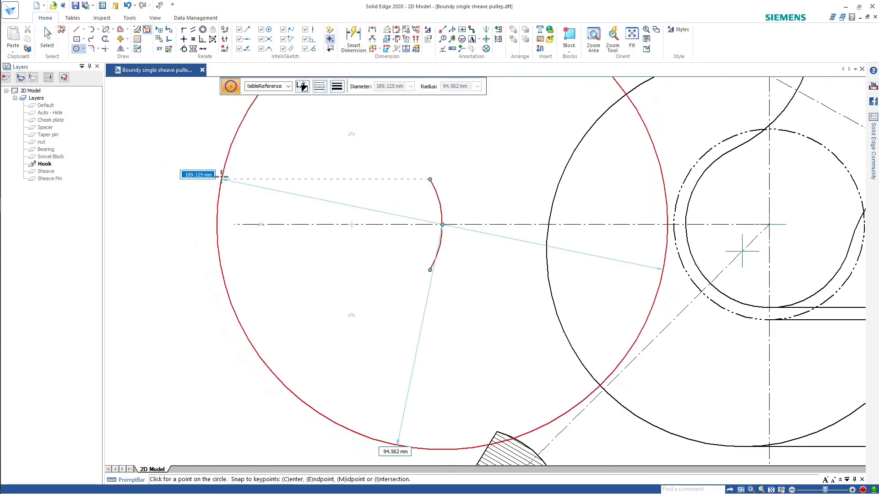
{"action": "type", "text": "57"}
{"action": "key", "text": "Return"}
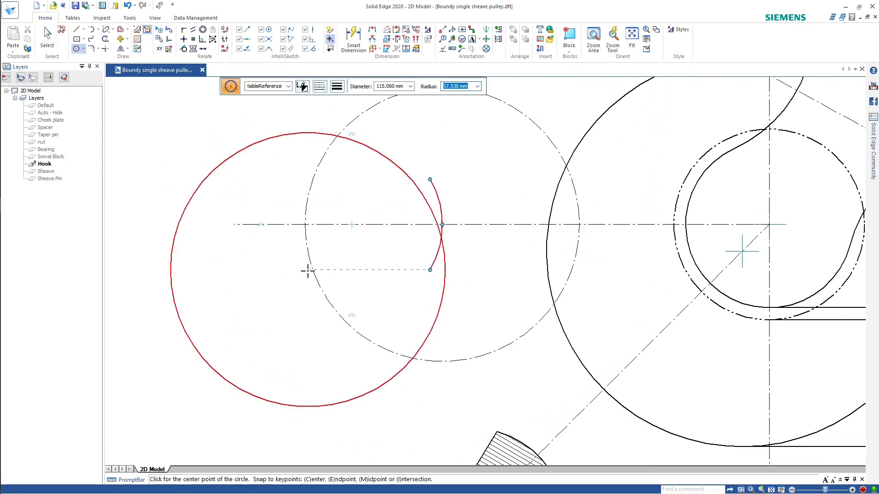
{"action": "left_click", "coordinate": [305, 225]}
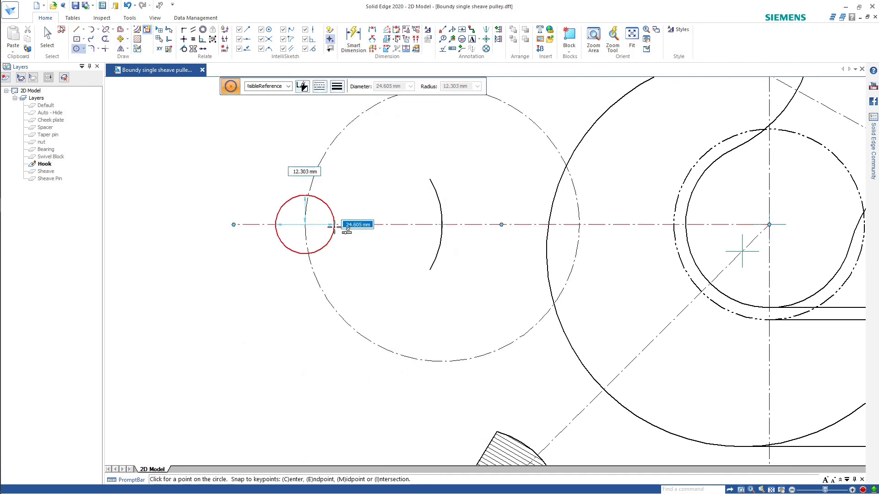
{"action": "type", "text": "6"}
{"action": "key", "text": "Return"}
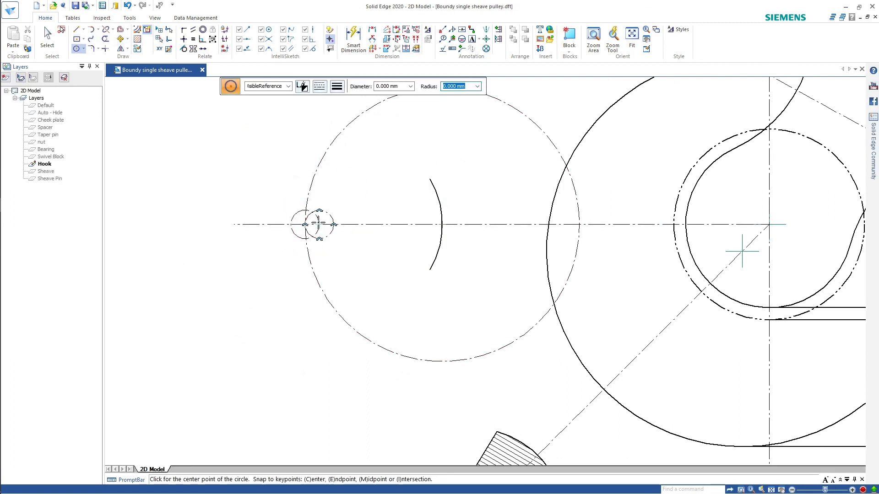
Step: Draw the two sloping sides of the horizontal section from the arc's ends past the inner small circle, tangent to it
{"action": "left_click", "coordinate": [77, 30]}
{"action": "left_click", "coordinate": [429, 180]}
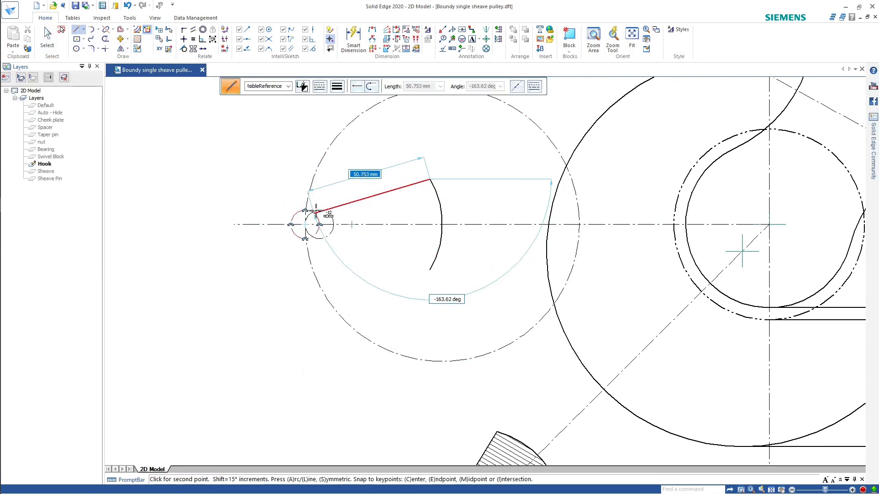
{"action": "left_click", "coordinate": [320, 212]}
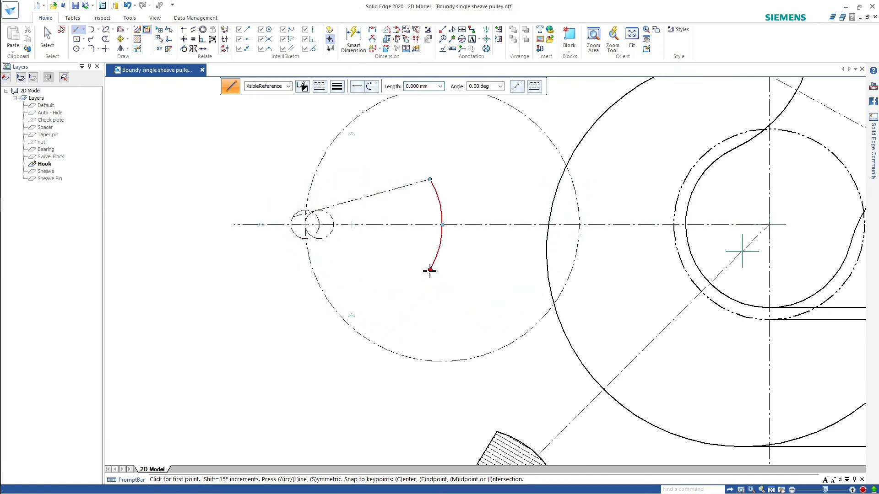
{"action": "left_click", "coordinate": [429, 269]}
{"action": "left_click", "coordinate": [293, 228]}
Step: Trim the 57.53 mm radius circle outside the section and the excess of the small circles and side line below the centerline
{"action": "left_click", "coordinate": [105, 39]}
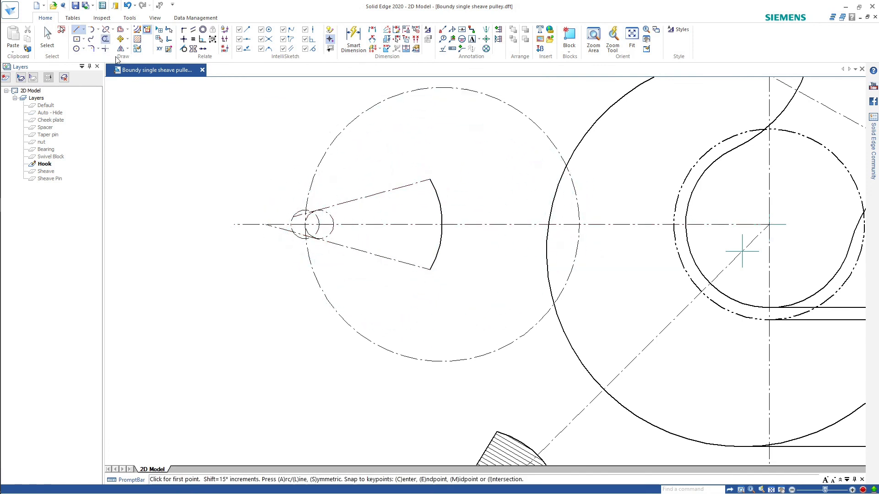
{"action": "scroll", "coordinate": [320, 224], "scroll_direction": "up", "scroll_amount": 8}
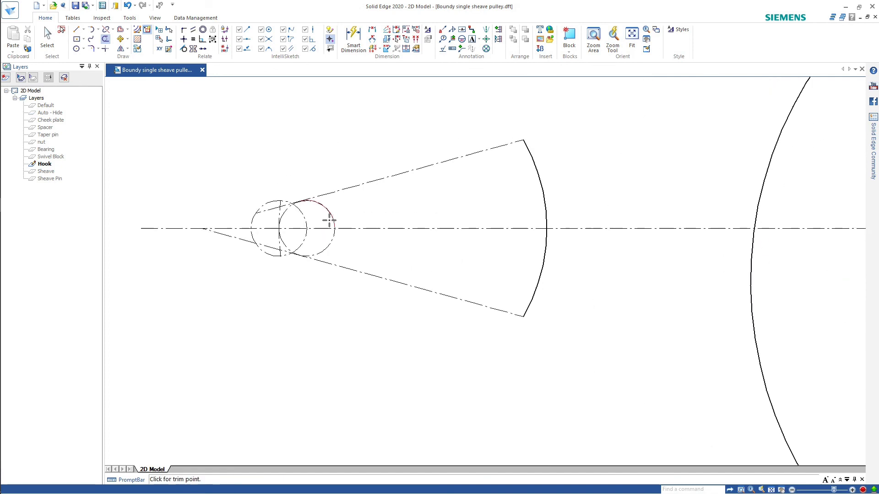
{"action": "left_click", "coordinate": [229, 301]}
{"action": "scroll", "coordinate": [261, 265], "scroll_direction": "up", "scroll_amount": 5}
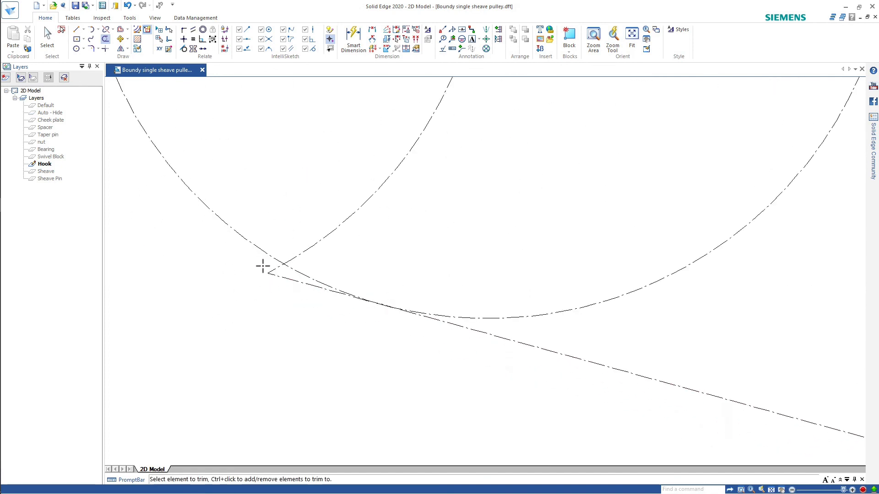
{"action": "left_click_drag", "start_coordinate": [343, 185], "coordinate": [381, 224]}
{"action": "scroll", "coordinate": [517, 271], "scroll_direction": "down", "scroll_amount": 5}
{"action": "scroll", "coordinate": [462, 142], "scroll_direction": "up", "scroll_amount": 5}
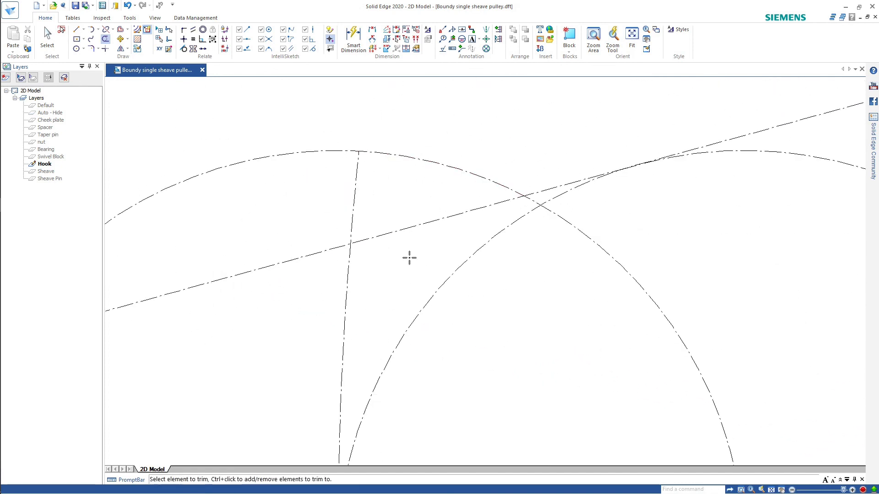
Step: Trim the excess of the small circles and upper side line above the centerline, leaving only the section's rounded narrow end
{"action": "mouse_move", "coordinate": [471, 153]}
{"action": "left_mouse_down"}
{"action": "mouse_move", "coordinate": [451, 235]}
{"action": "mouse_move", "coordinate": [450, 226]}
{"action": "left_mouse_up"}
{"action": "left_click", "coordinate": [128, 5]}
{"action": "left_click", "coordinate": [105, 39]}
{"action": "left_click", "coordinate": [480, 208]}
{"action": "left_click_drag", "start_coordinate": [538, 198], "coordinate": [513, 202]}
{"action": "mouse_move", "coordinate": [388, 222]}
{"action": "left_mouse_down"}
{"action": "mouse_move", "coordinate": [278, 164]}
{"action": "mouse_move", "coordinate": [370, 259]}
{"action": "left_mouse_up"}
{"action": "scroll", "coordinate": [370, 226], "scroll_direction": "down", "scroll_amount": 5}
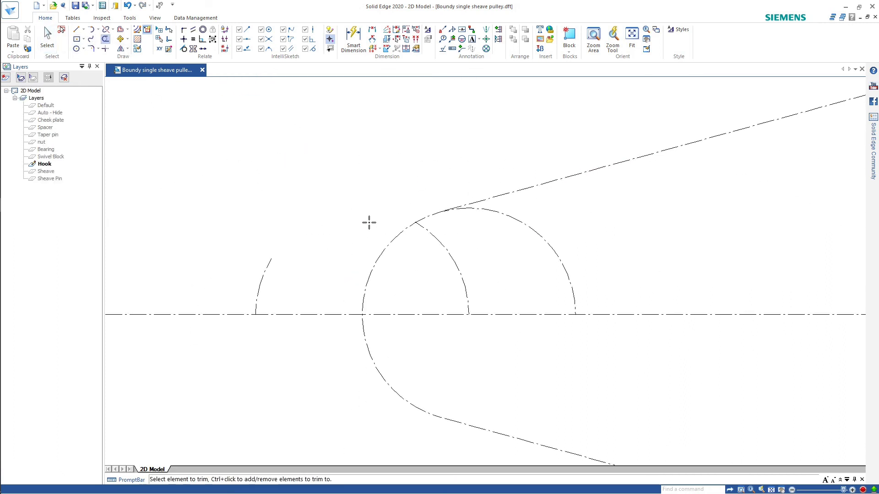
{"action": "scroll", "coordinate": [493, 295], "scroll_direction": "down", "scroll_amount": 5}
{"action": "scroll", "coordinate": [639, 342], "scroll_direction": "up", "scroll_amount": 5}
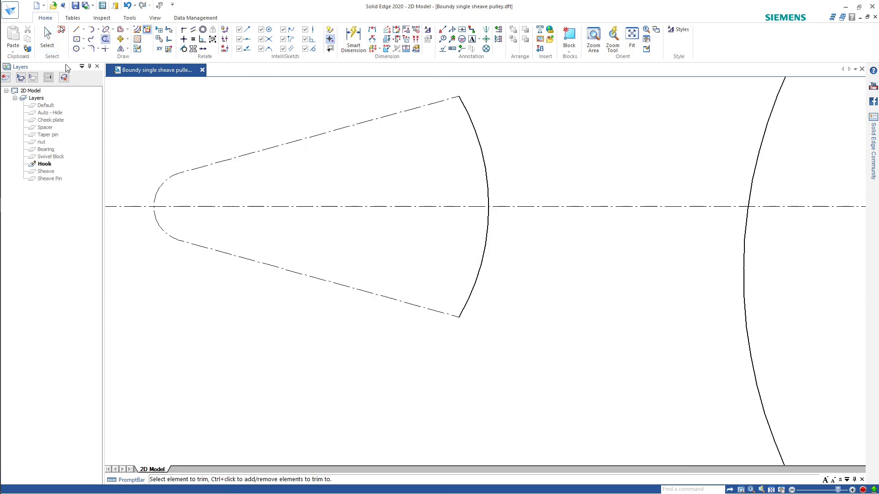
{"action": "key", "text": "Escape"}
{"action": "left_click", "coordinate": [189, 174]}
{"action": "key", "text": "Delete"}
{"action": "left_click", "coordinate": [192, 243]}
{"action": "key", "text": "Delete"}
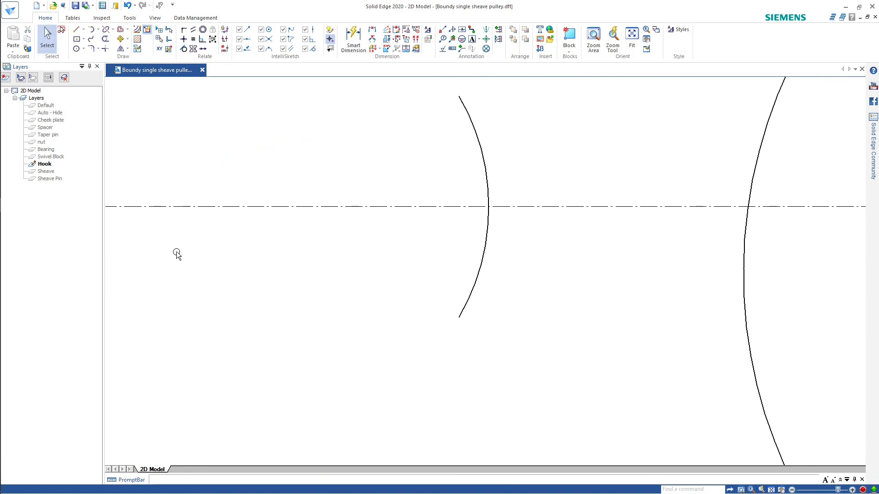
{"action": "key", "text": "ctrl+z"}
{"action": "key", "text": "ctrl+z"}
{"action": "key", "text": "ctrl+z"}
{"action": "key", "text": "ctrl+z"}
Step: Change the horizontal section's sides and rounded end to a continuous line type with a heavier line width
{"action": "left_click_drag", "start_coordinate": [116, 146], "coordinate": [236, 243]}
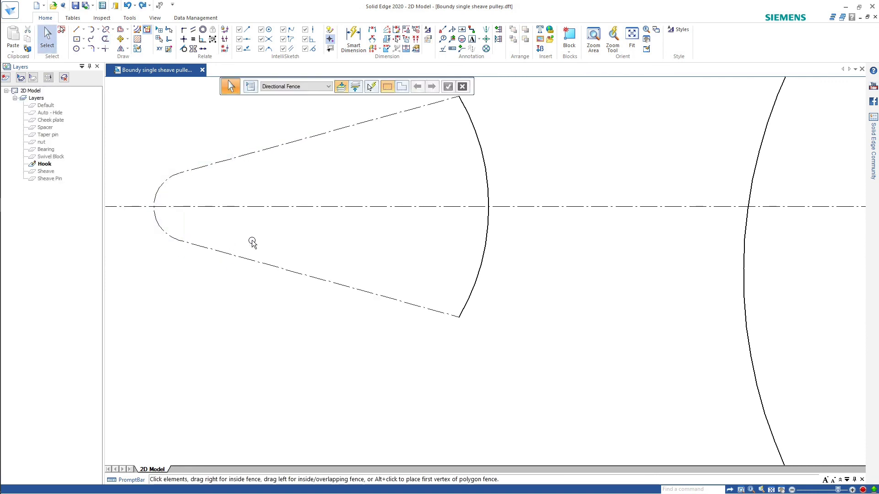
{"action": "left_click", "coordinate": [224, 162], "text": "ctrl"}
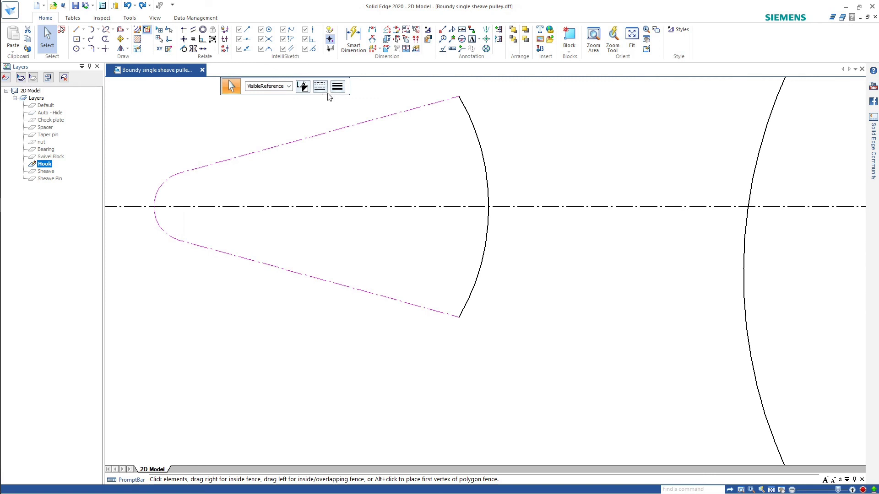
{"action": "left_click", "coordinate": [320, 86]}
{"action": "left_click", "coordinate": [341, 103]}
{"action": "left_click", "coordinate": [337, 86]}
{"action": "left_click", "coordinate": [360, 123]}
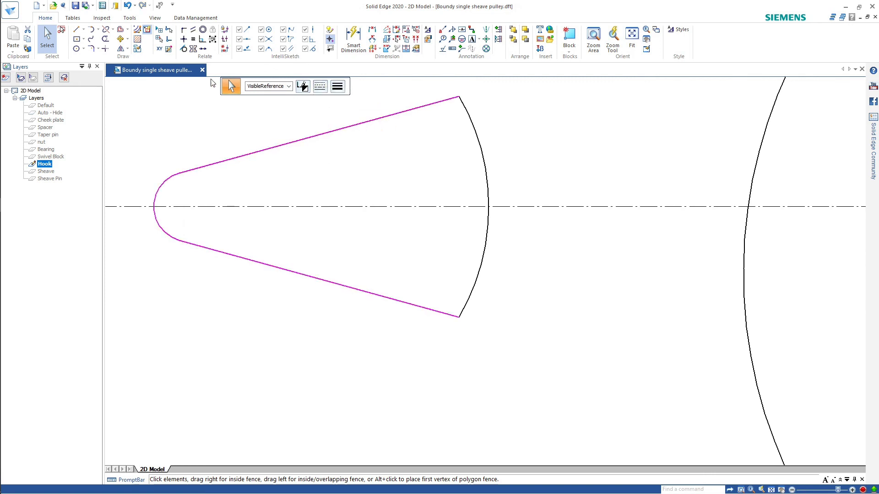
Step: Hatch both halves of the horizontal section with the Normal fill at 150° and 3.175 mm spacing
{"action": "left_click", "coordinate": [137, 39]}
{"action": "left_click", "coordinate": [372, 235]}
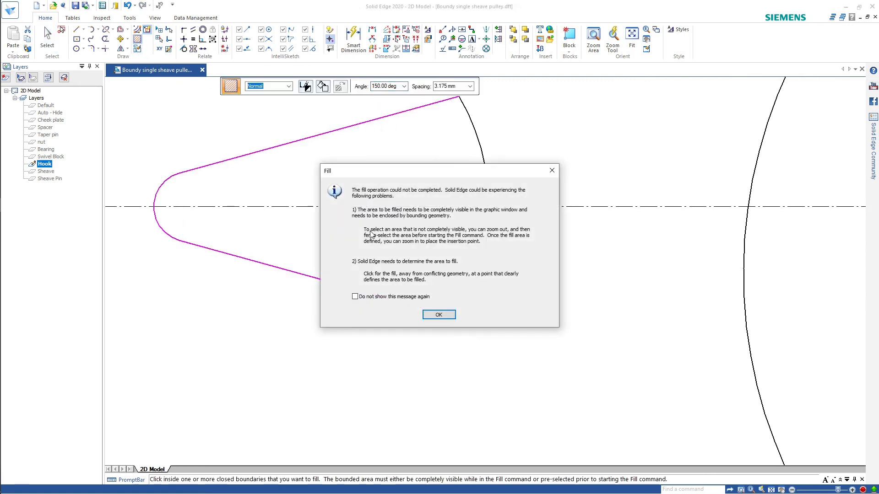
{"action": "left_click", "coordinate": [438, 316]}
{"action": "left_click", "coordinate": [450, 197]}
{"action": "left_click", "coordinate": [454, 234]}
{"action": "scroll", "coordinate": [453, 231], "scroll_direction": "down", "scroll_amount": 3}
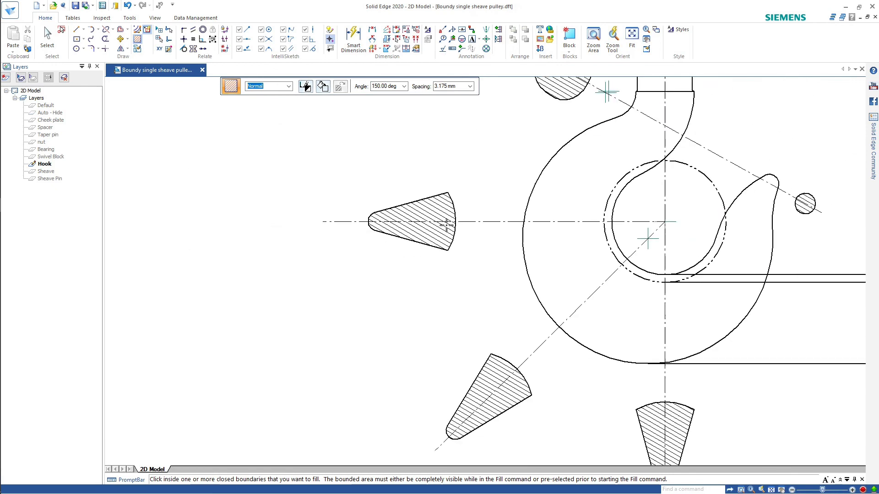
{"action": "scroll", "coordinate": [689, 314], "scroll_direction": "down", "scroll_amount": 2}
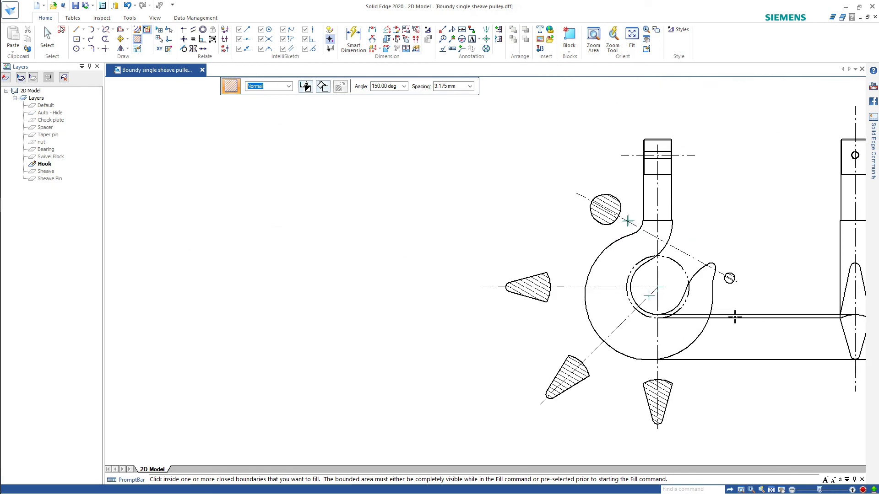
{"action": "key", "text": "Escape"}
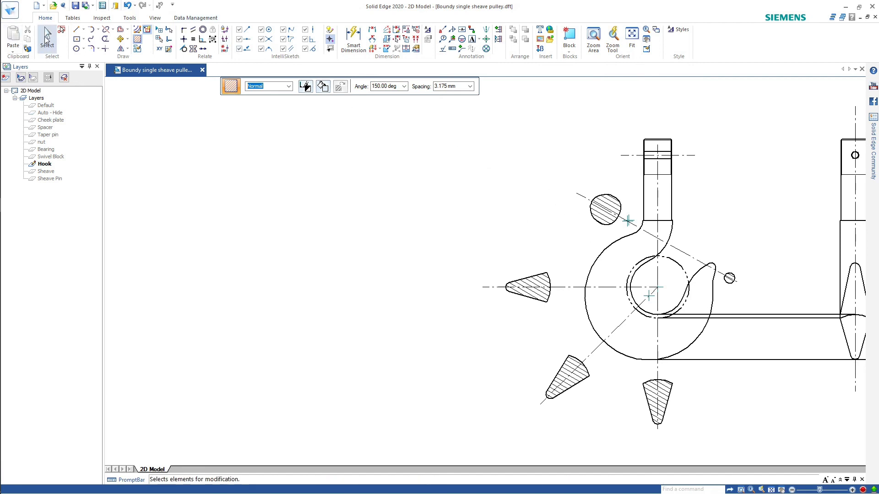
Step: Delete the dash-dot construction circle around the hook's opening and the horizontal projection lines running between the hook's two views
{"action": "left_click", "coordinate": [667, 261]}
{"action": "key", "text": "Delete"}
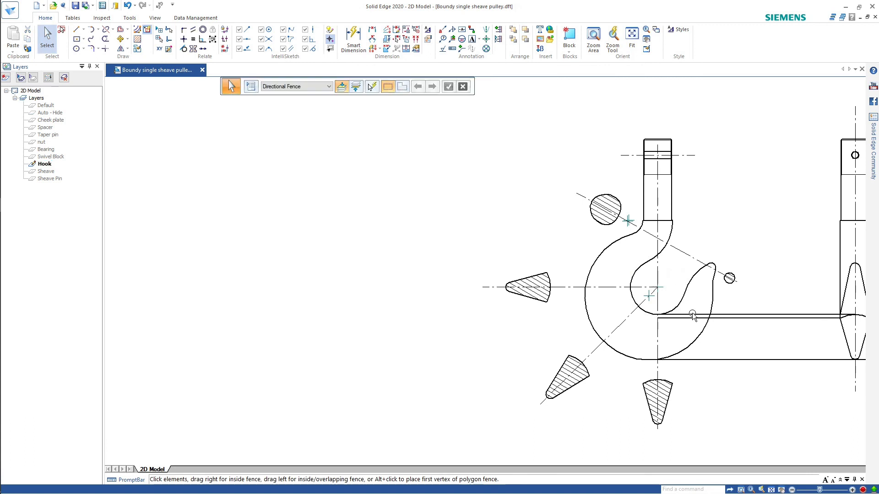
{"action": "left_click", "coordinate": [687, 317]}
{"action": "key", "text": "Delete"}
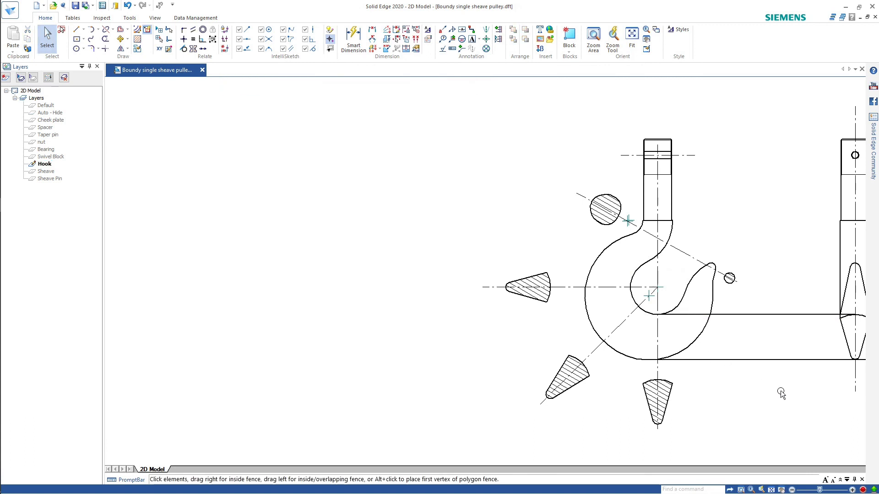
{"action": "left_click", "coordinate": [773, 360]}
{"action": "key", "text": "Delete"}
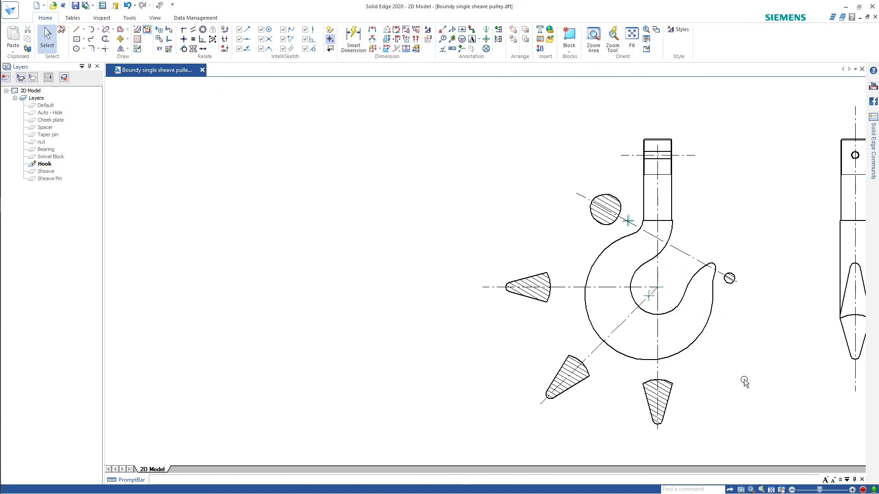
{"action": "scroll", "coordinate": [751, 371], "scroll_direction": "down", "scroll_amount": 4}
{"action": "scroll", "coordinate": [828, 348], "scroll_direction": "up", "scroll_amount": 4}
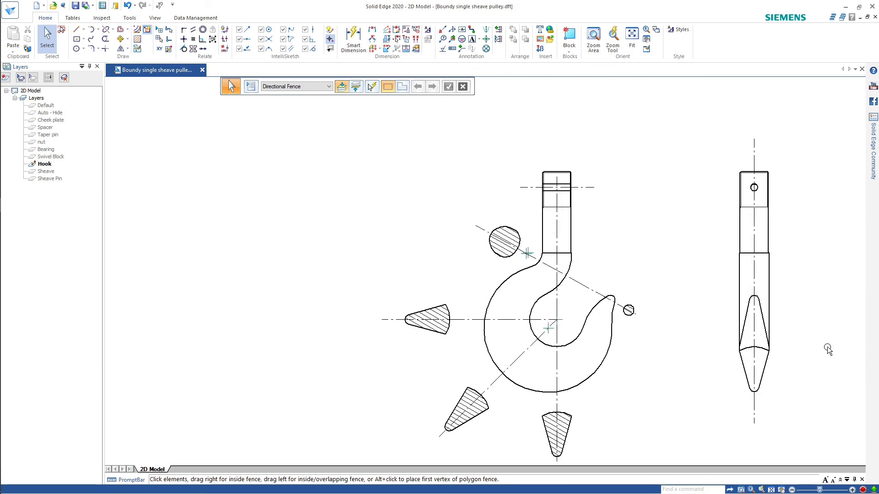